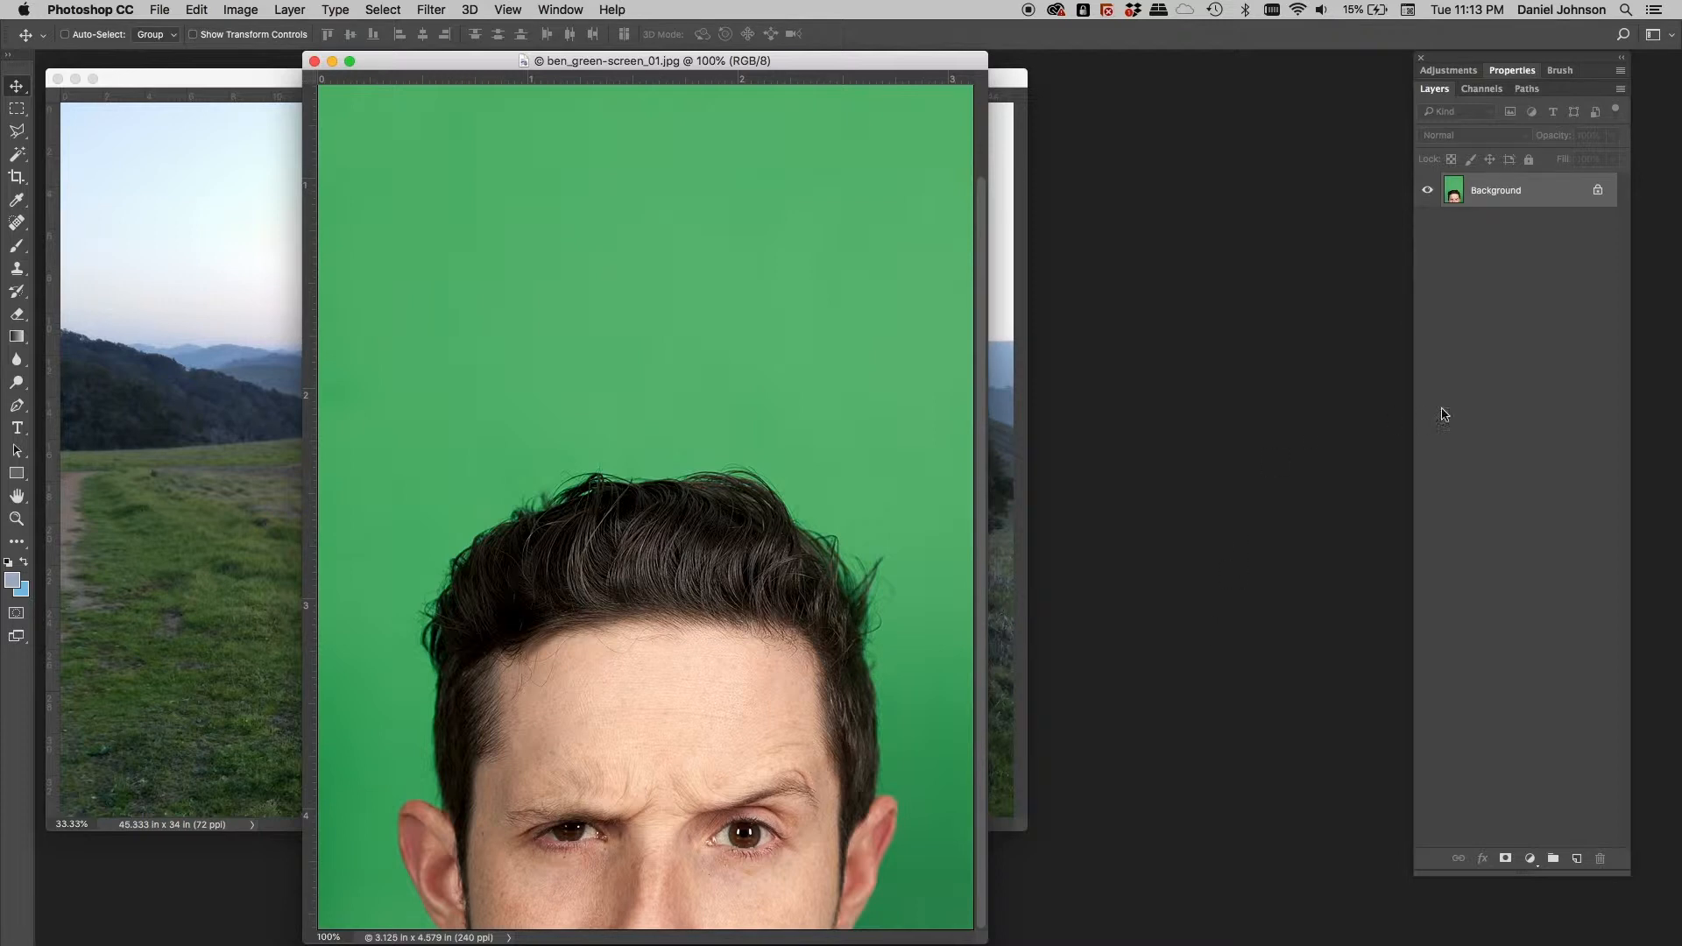
Show the portrait's channels and view Red, Green and Blue individually, finishing on Blue
click(1482, 89)
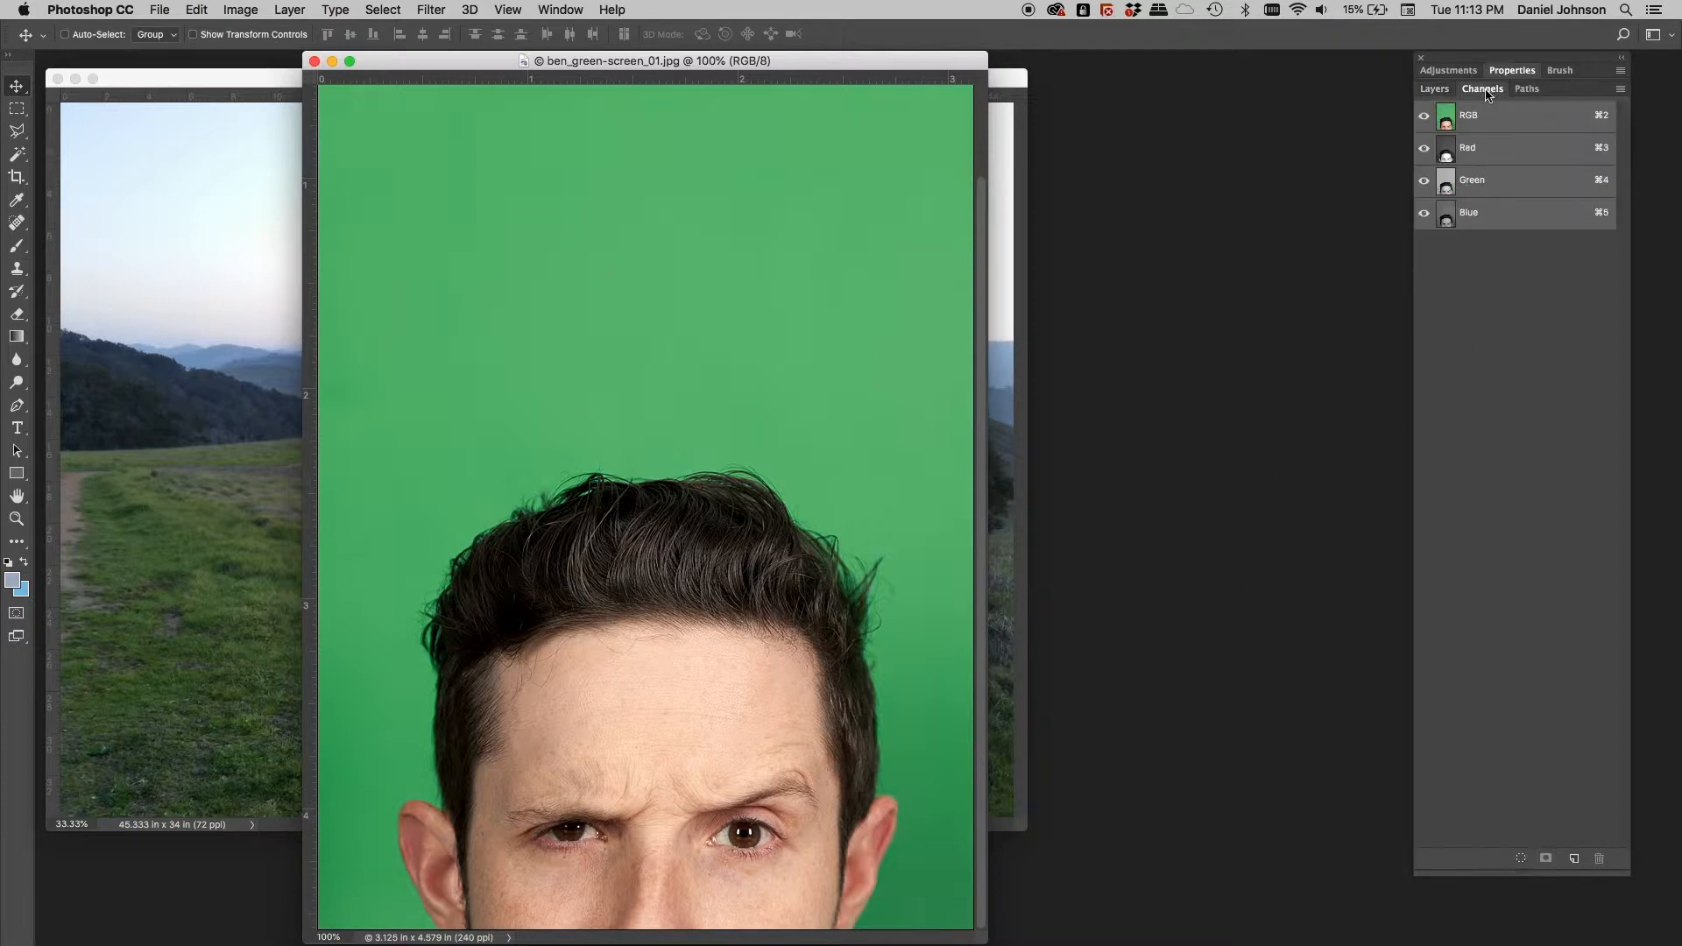
click(1493, 165)
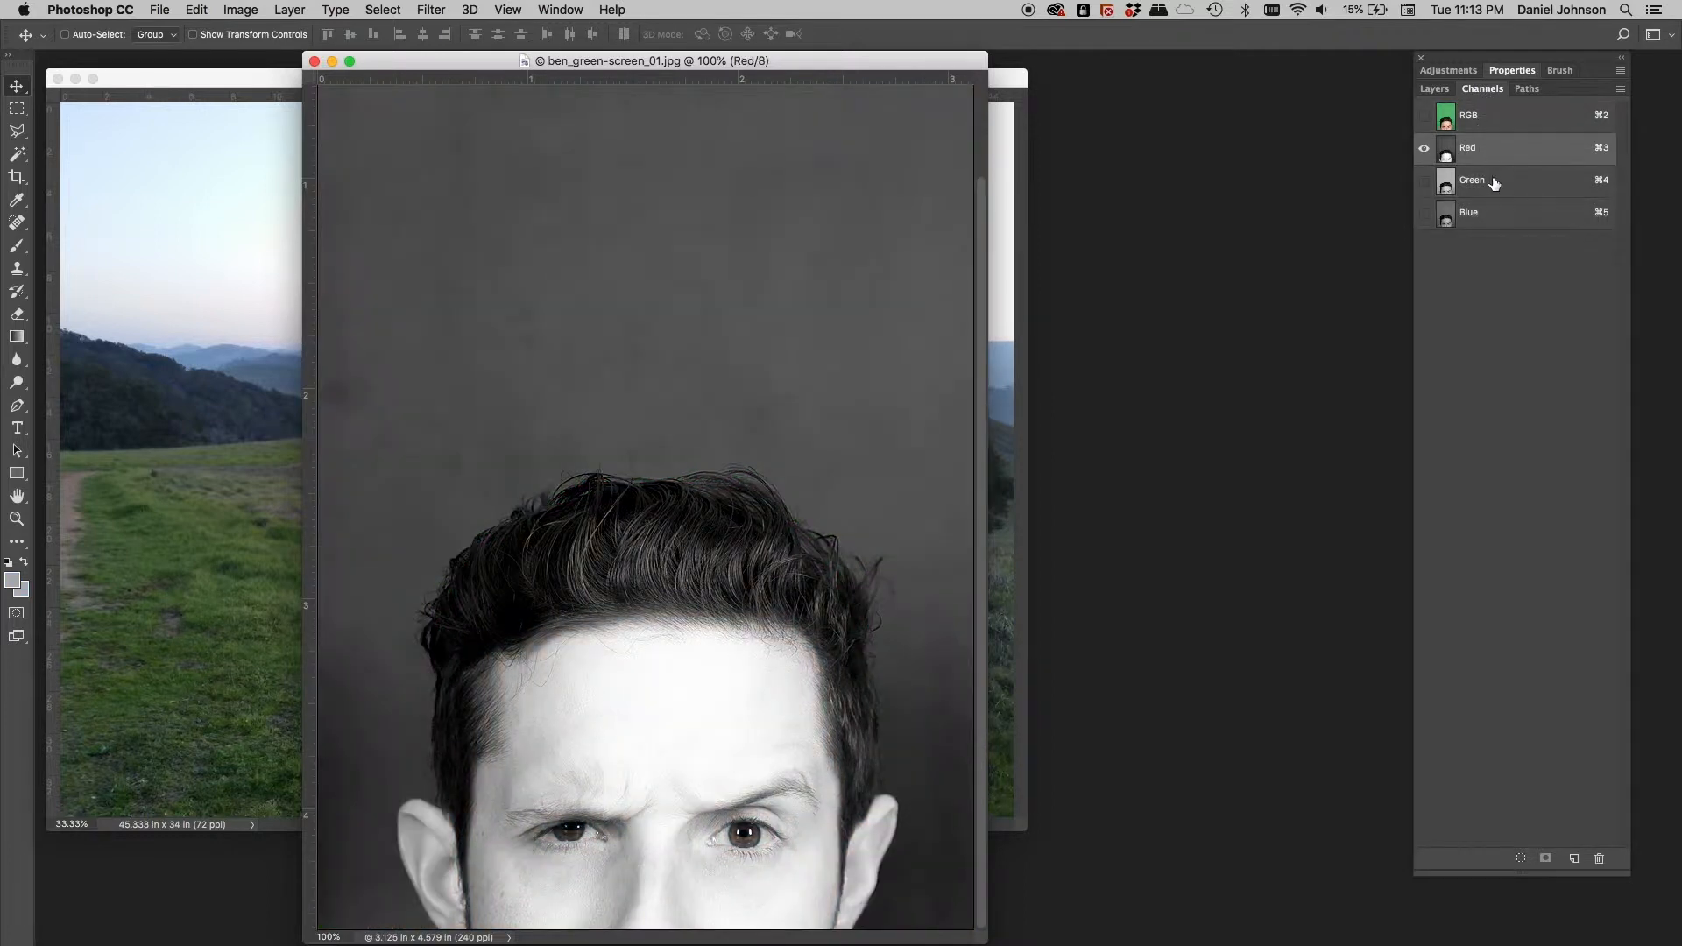
click(1494, 185)
click(1496, 210)
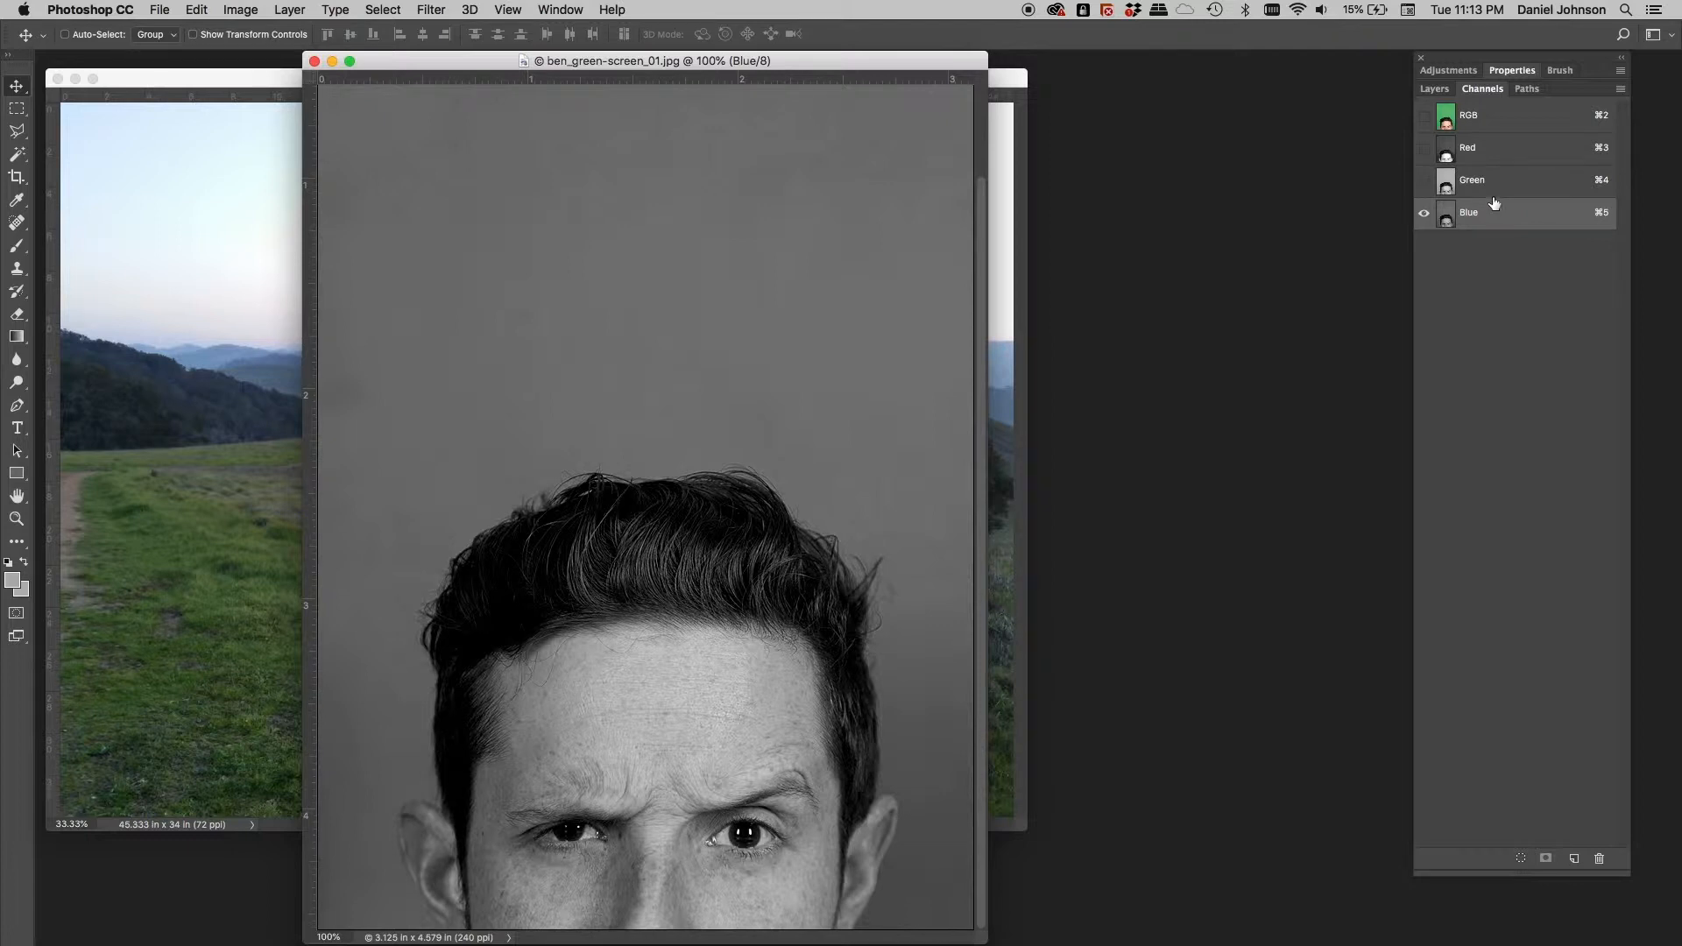
click(1501, 127)
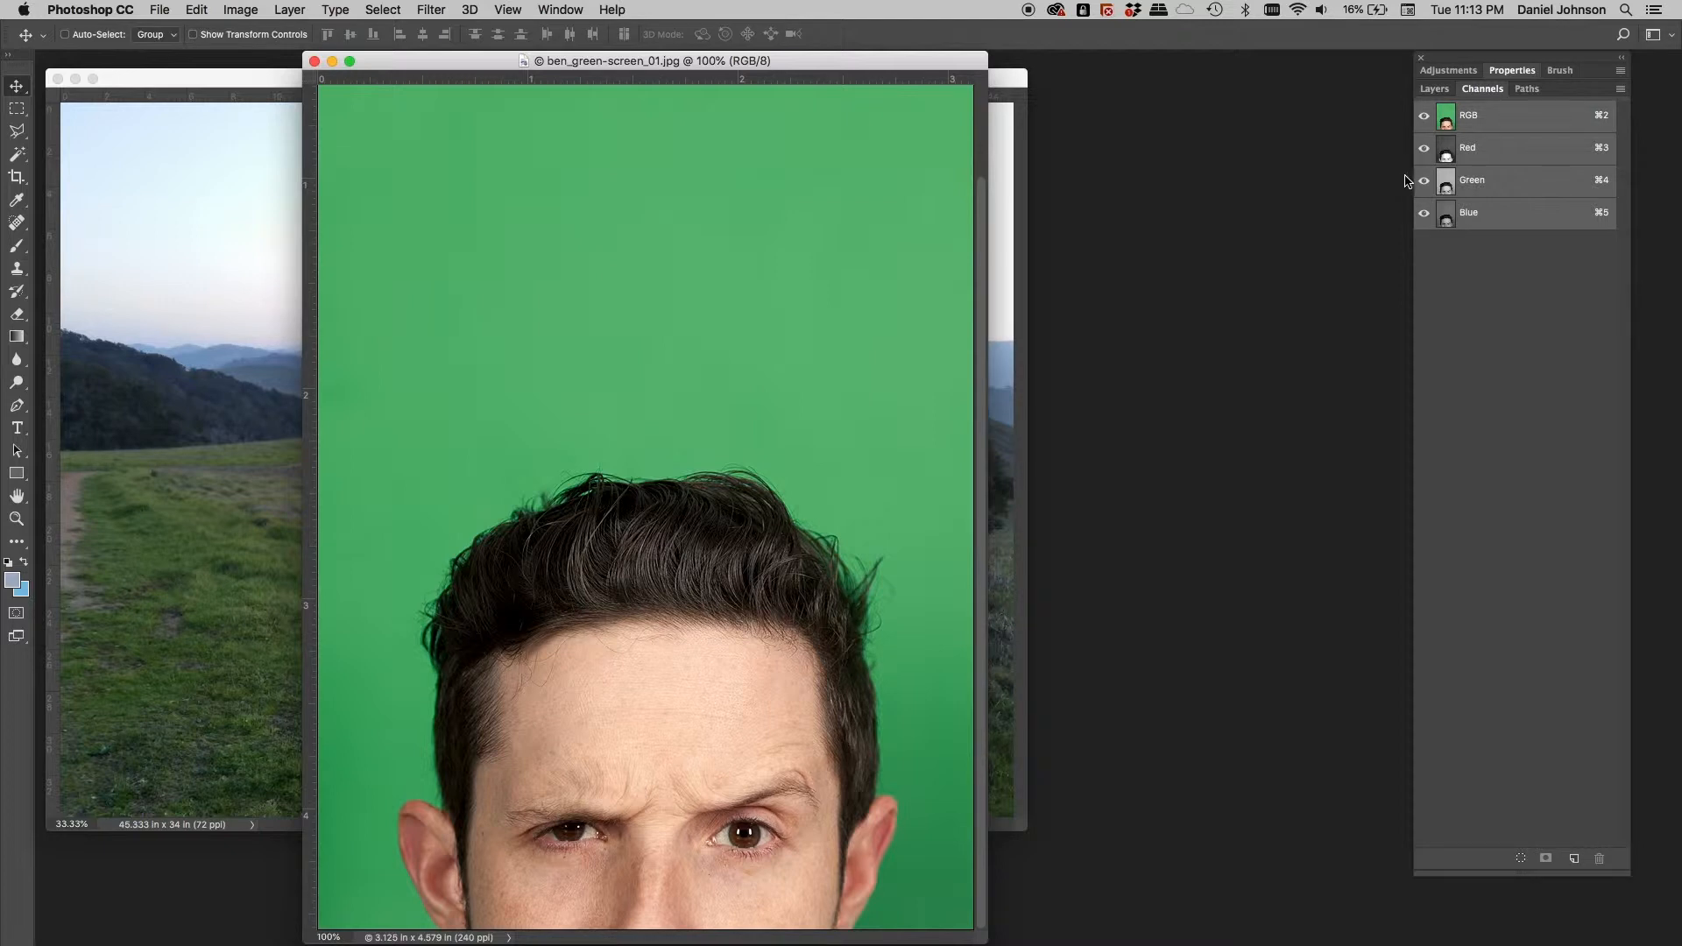
click(1497, 185)
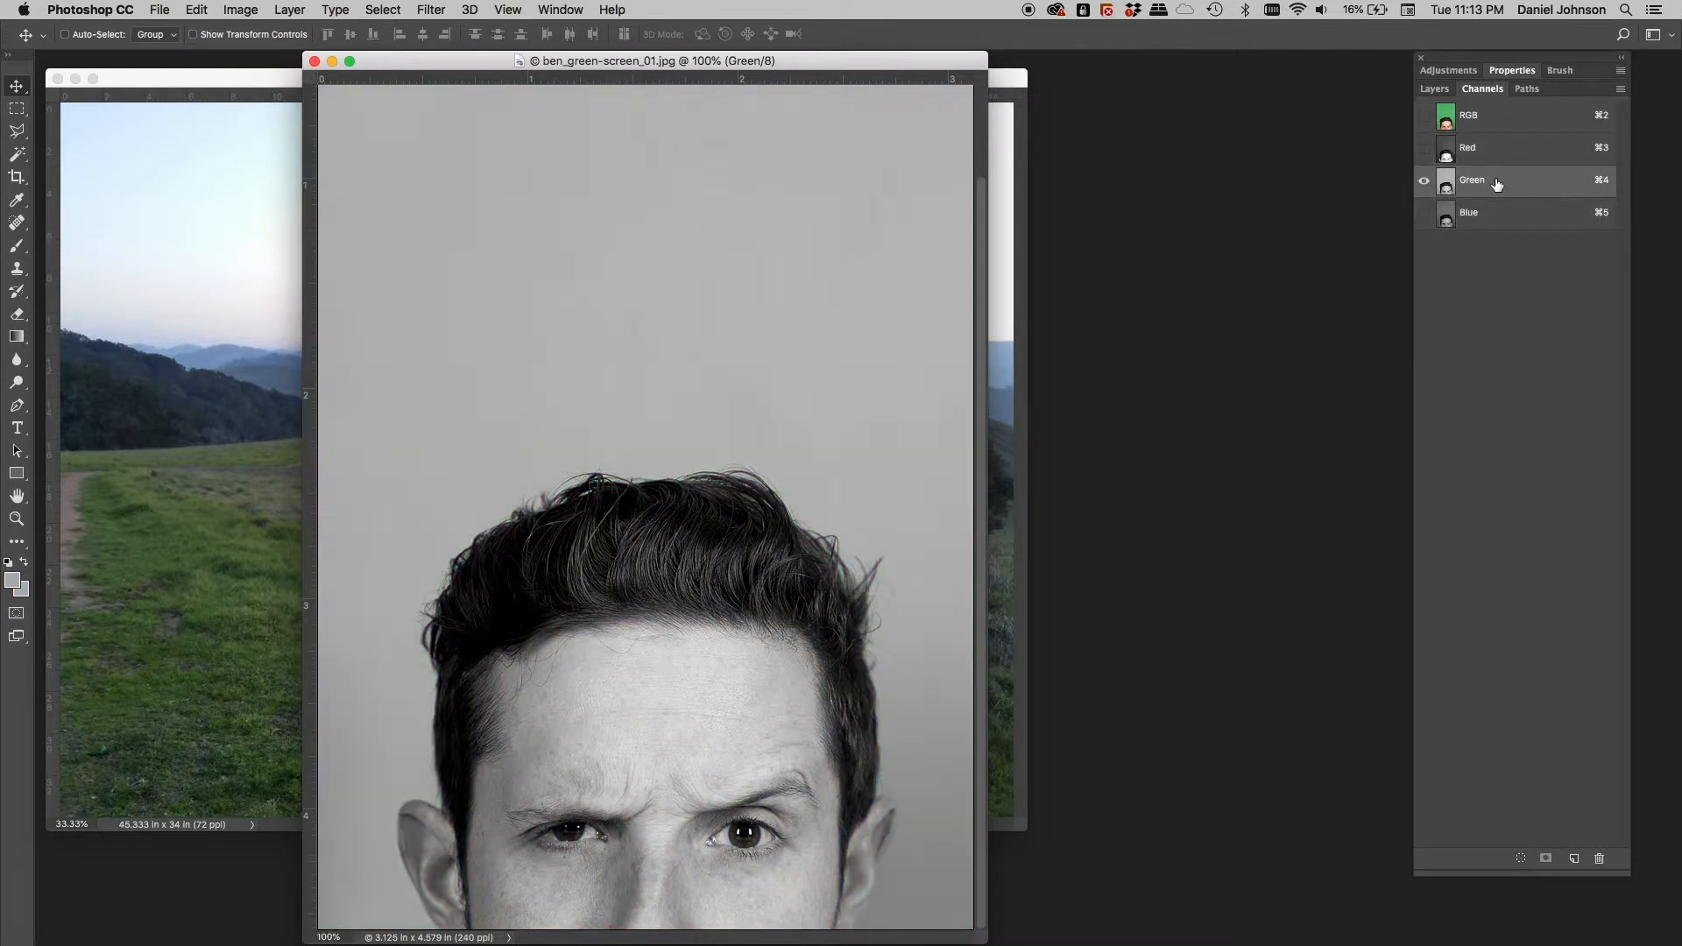
click(1492, 199)
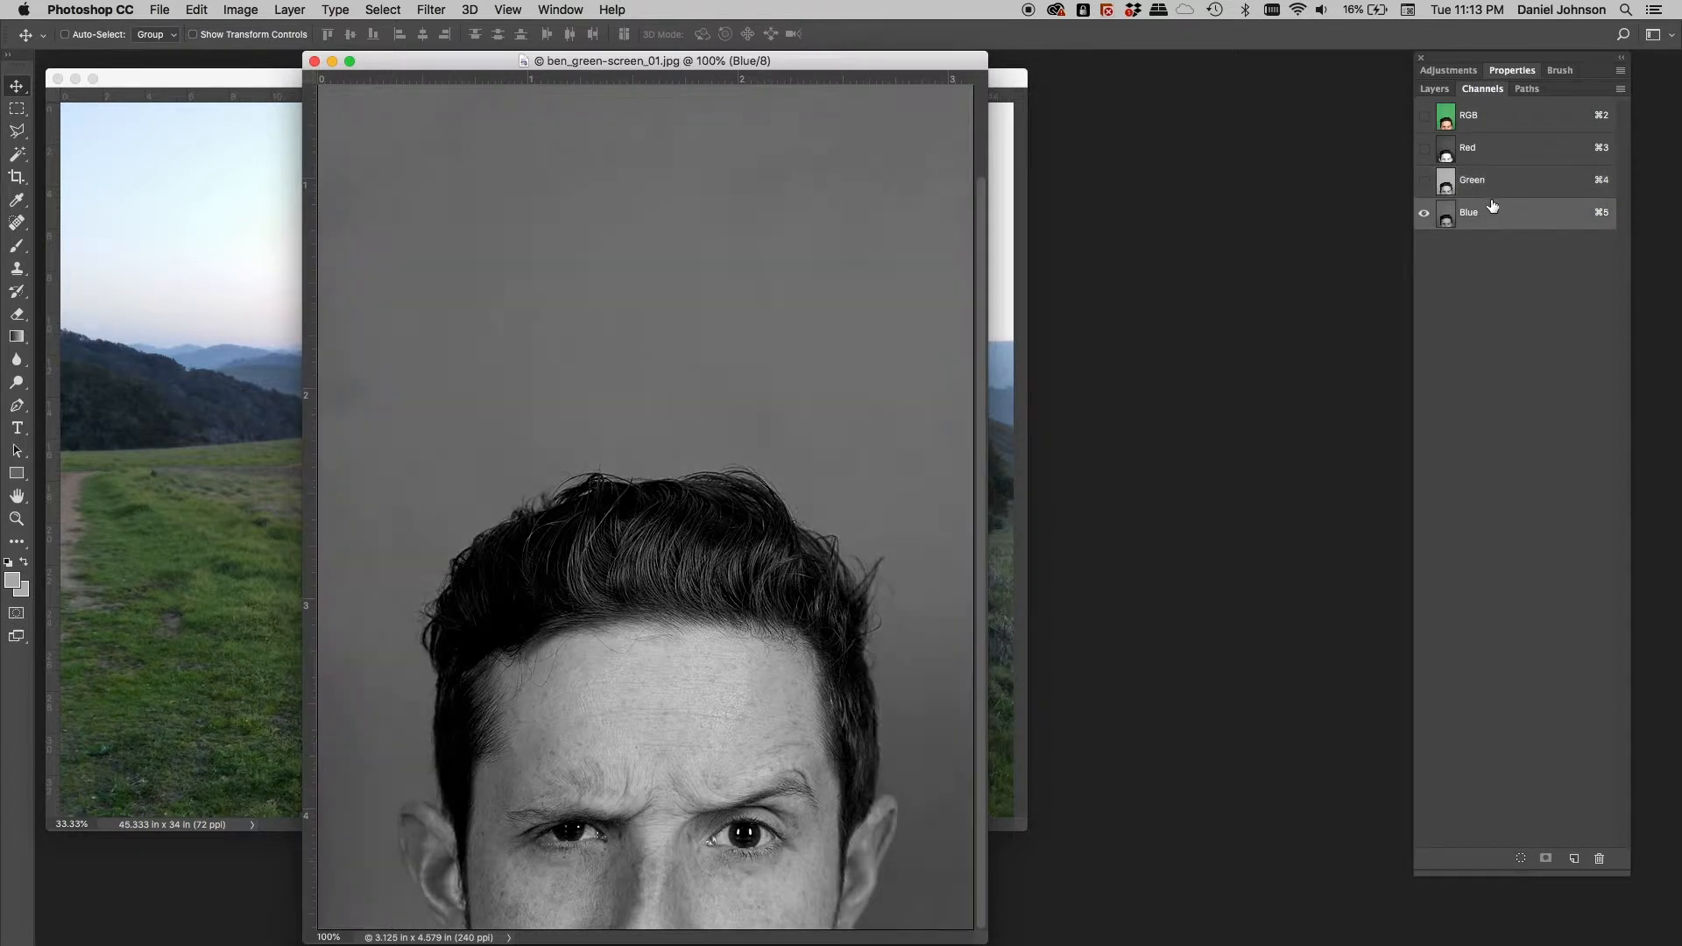
click(1491, 215)
Compare the Green channel with the Red channel, leaving the higher-contrast Red channel displayed
click(1496, 191)
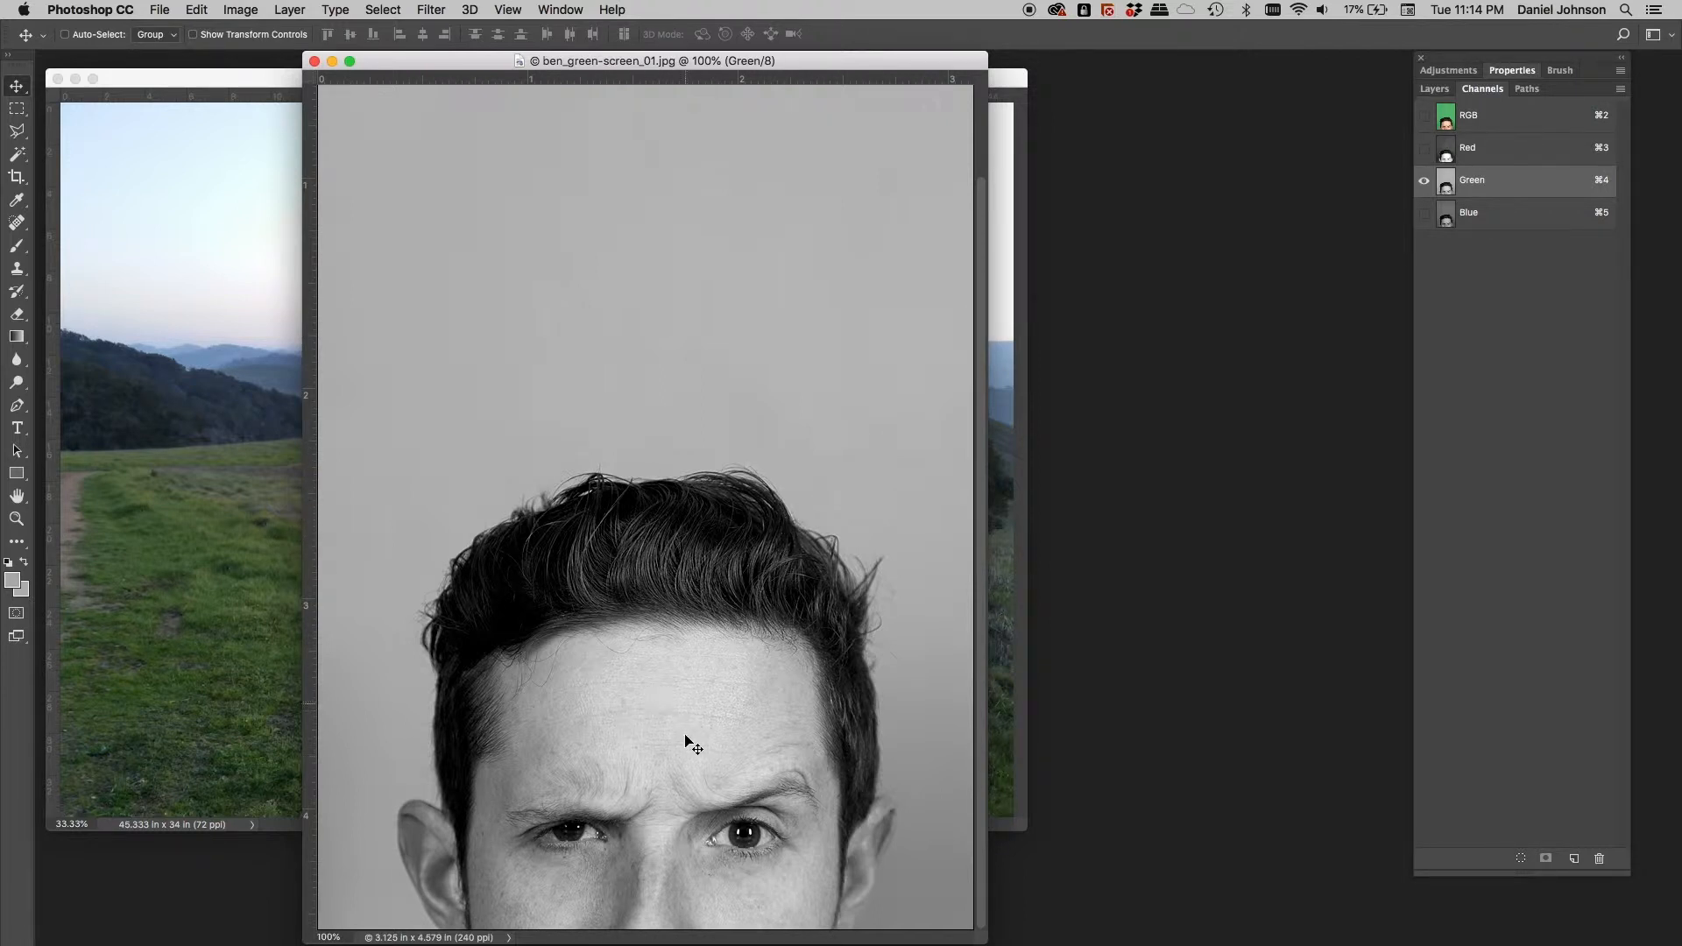
click(1476, 150)
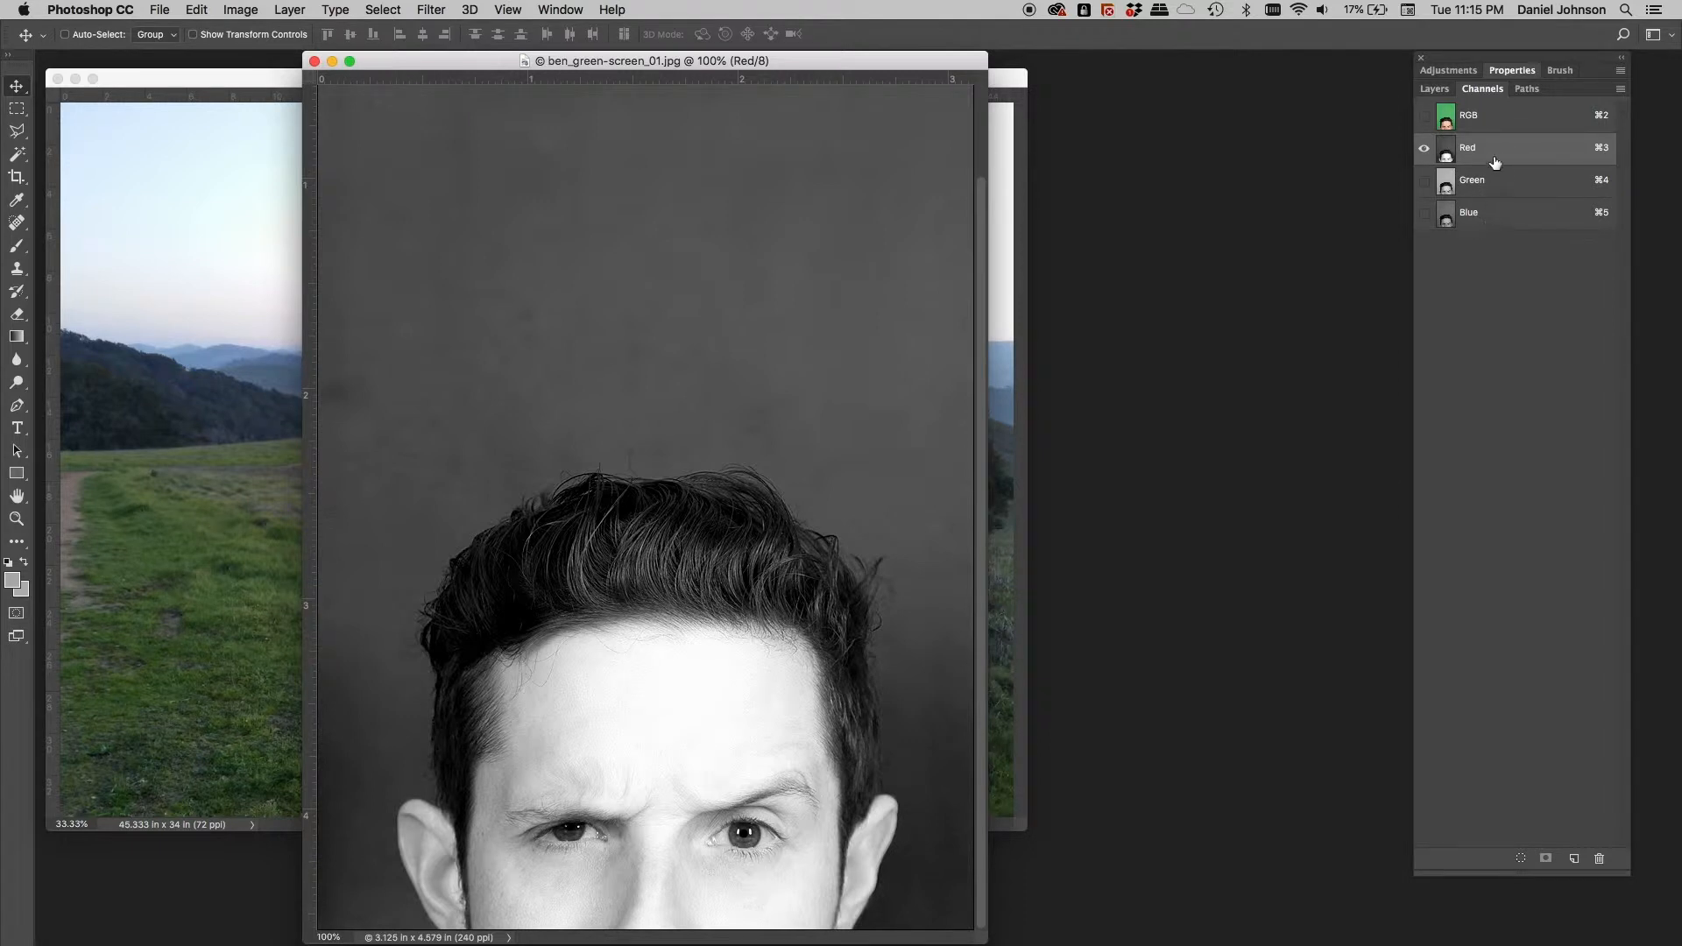
Flip repeatedly between the Red and Green channels, then return to the full-colour RGB composite
click(1498, 183)
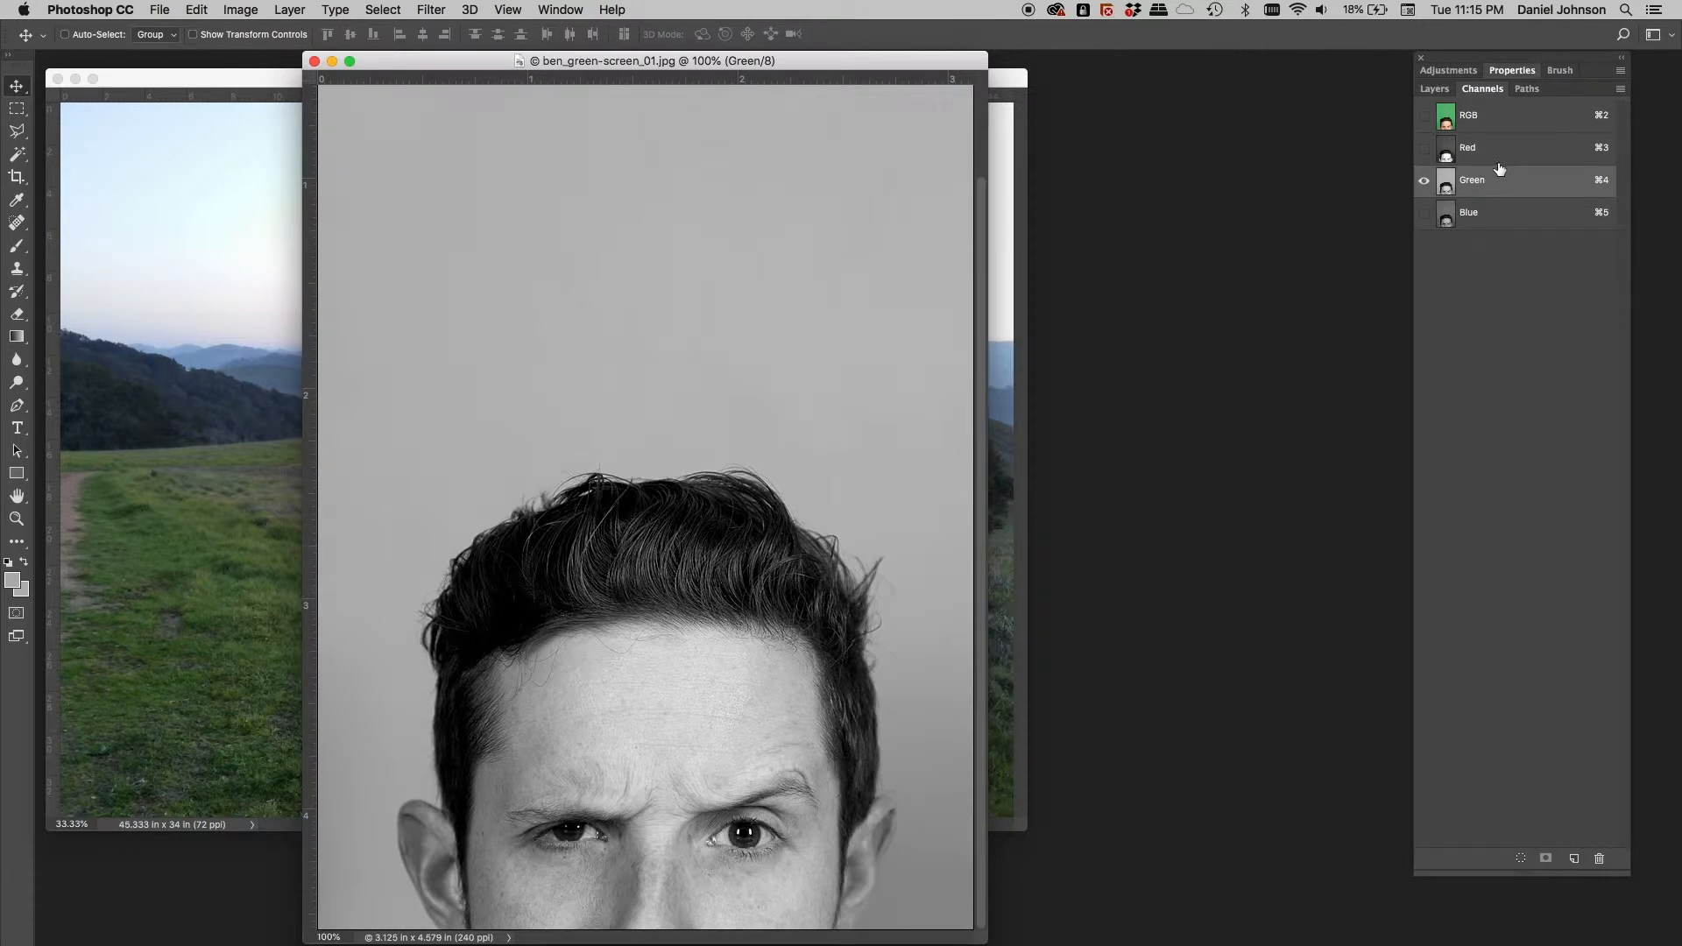
click(1500, 156)
click(1501, 178)
click(1502, 154)
click(1500, 178)
click(1502, 155)
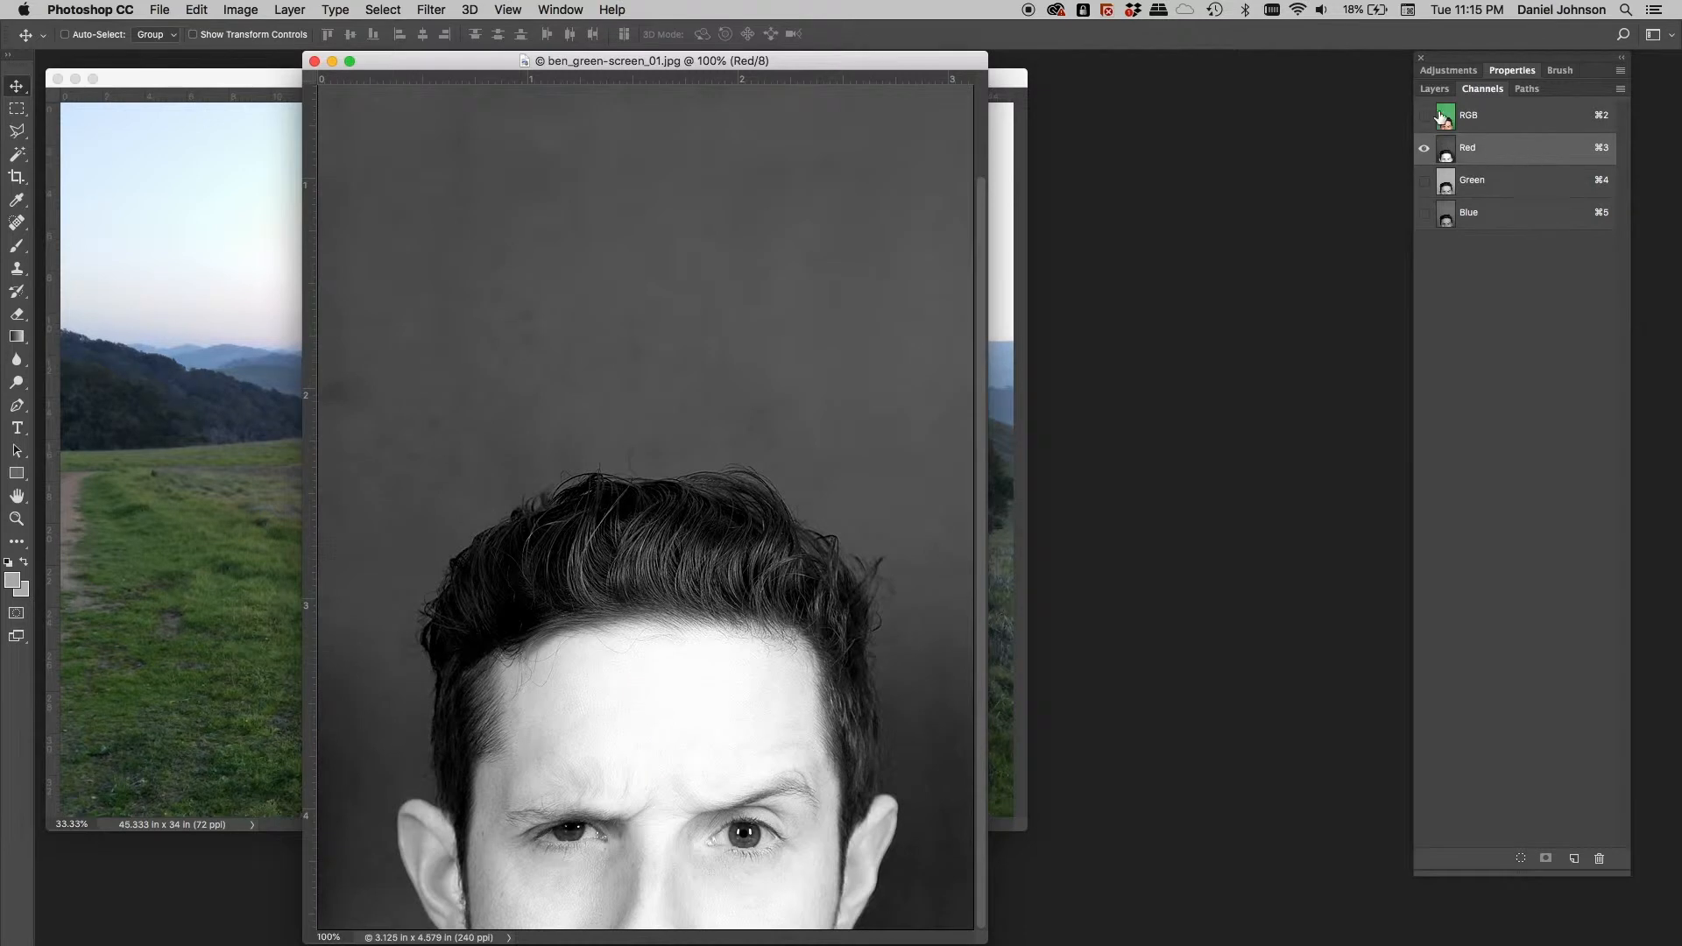
click(1504, 123)
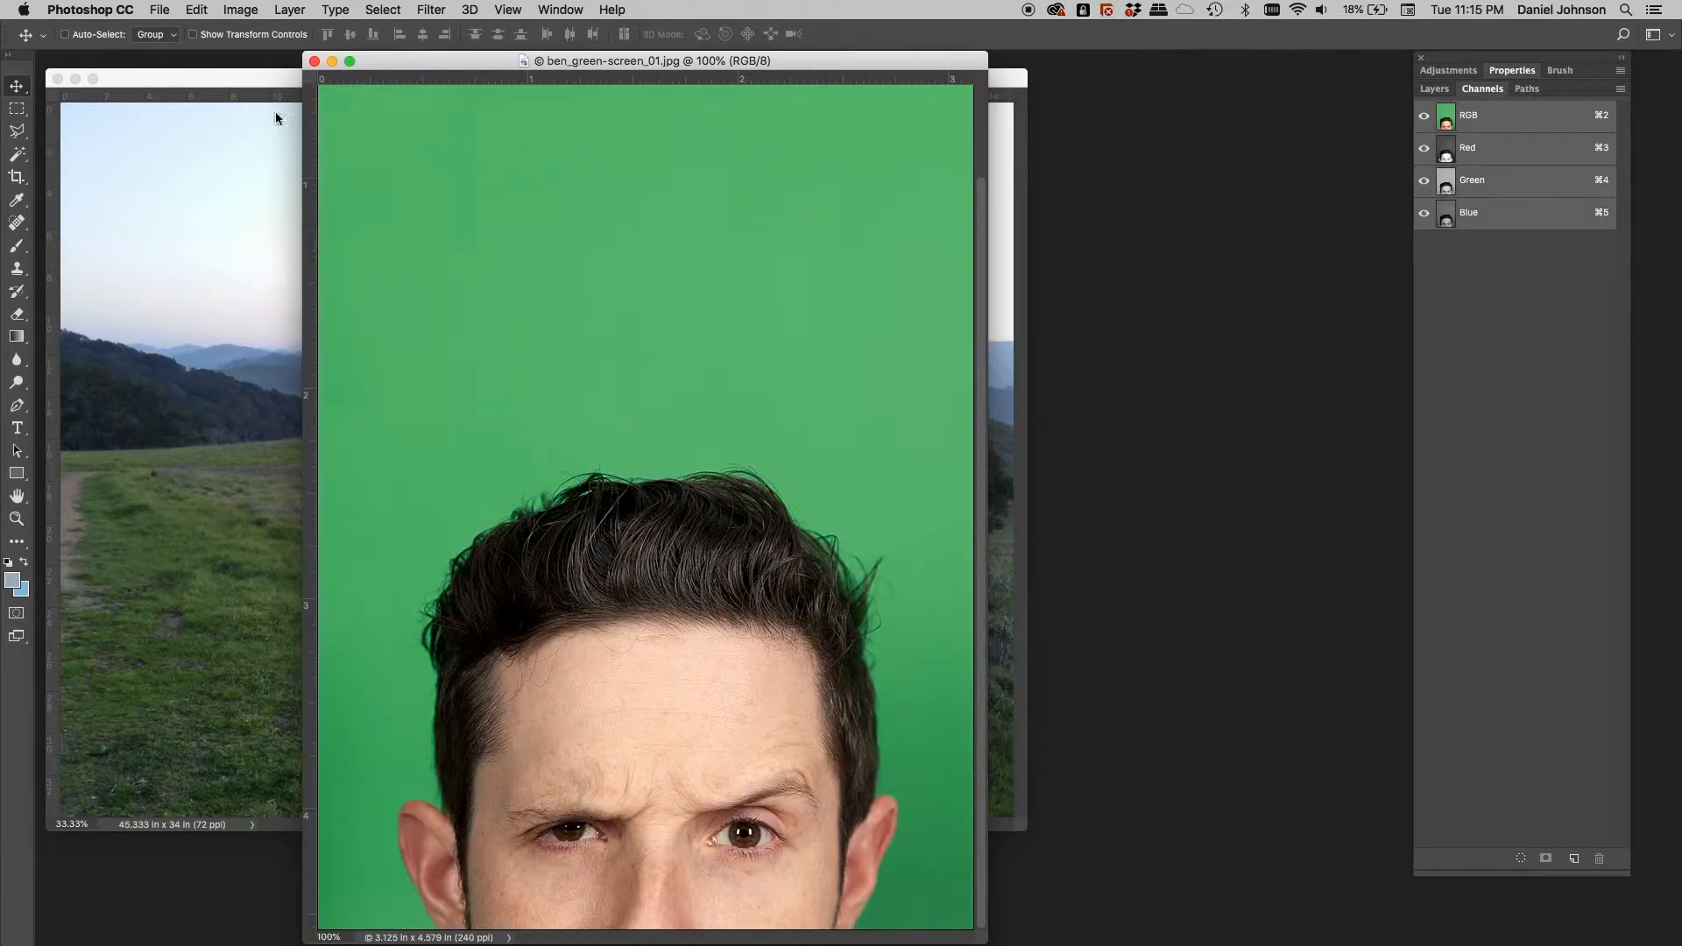
click(234, 13)
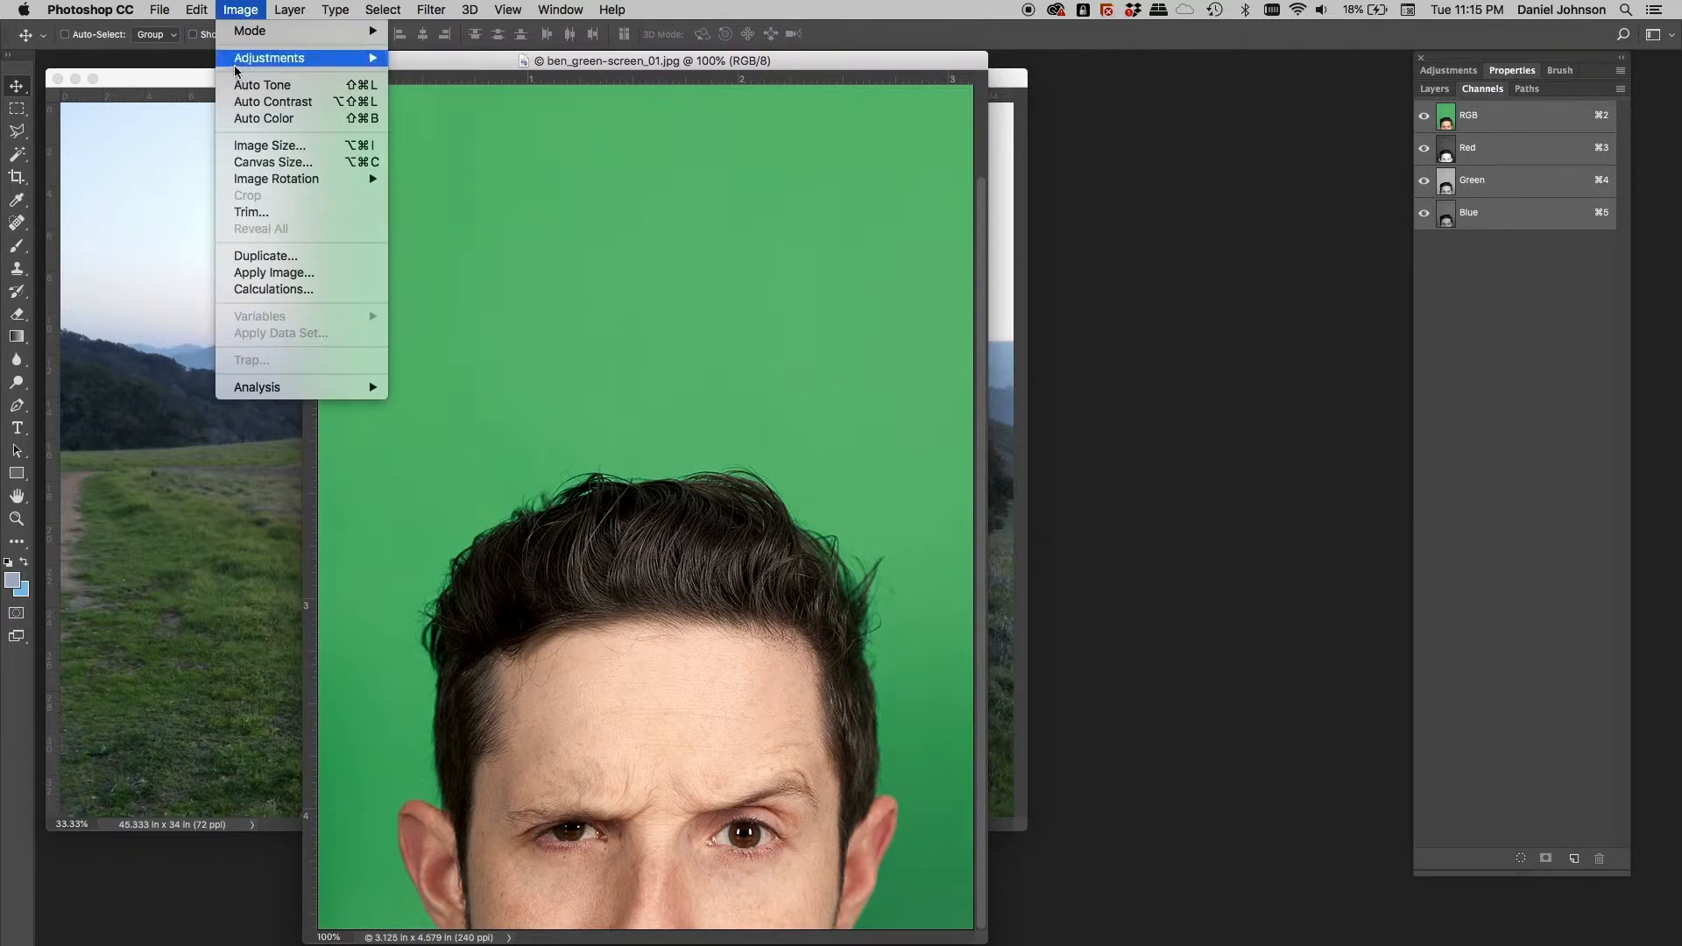
In Calculations, set Source 2 to the Green channel and invert Source 1's Red channel
click(298, 292)
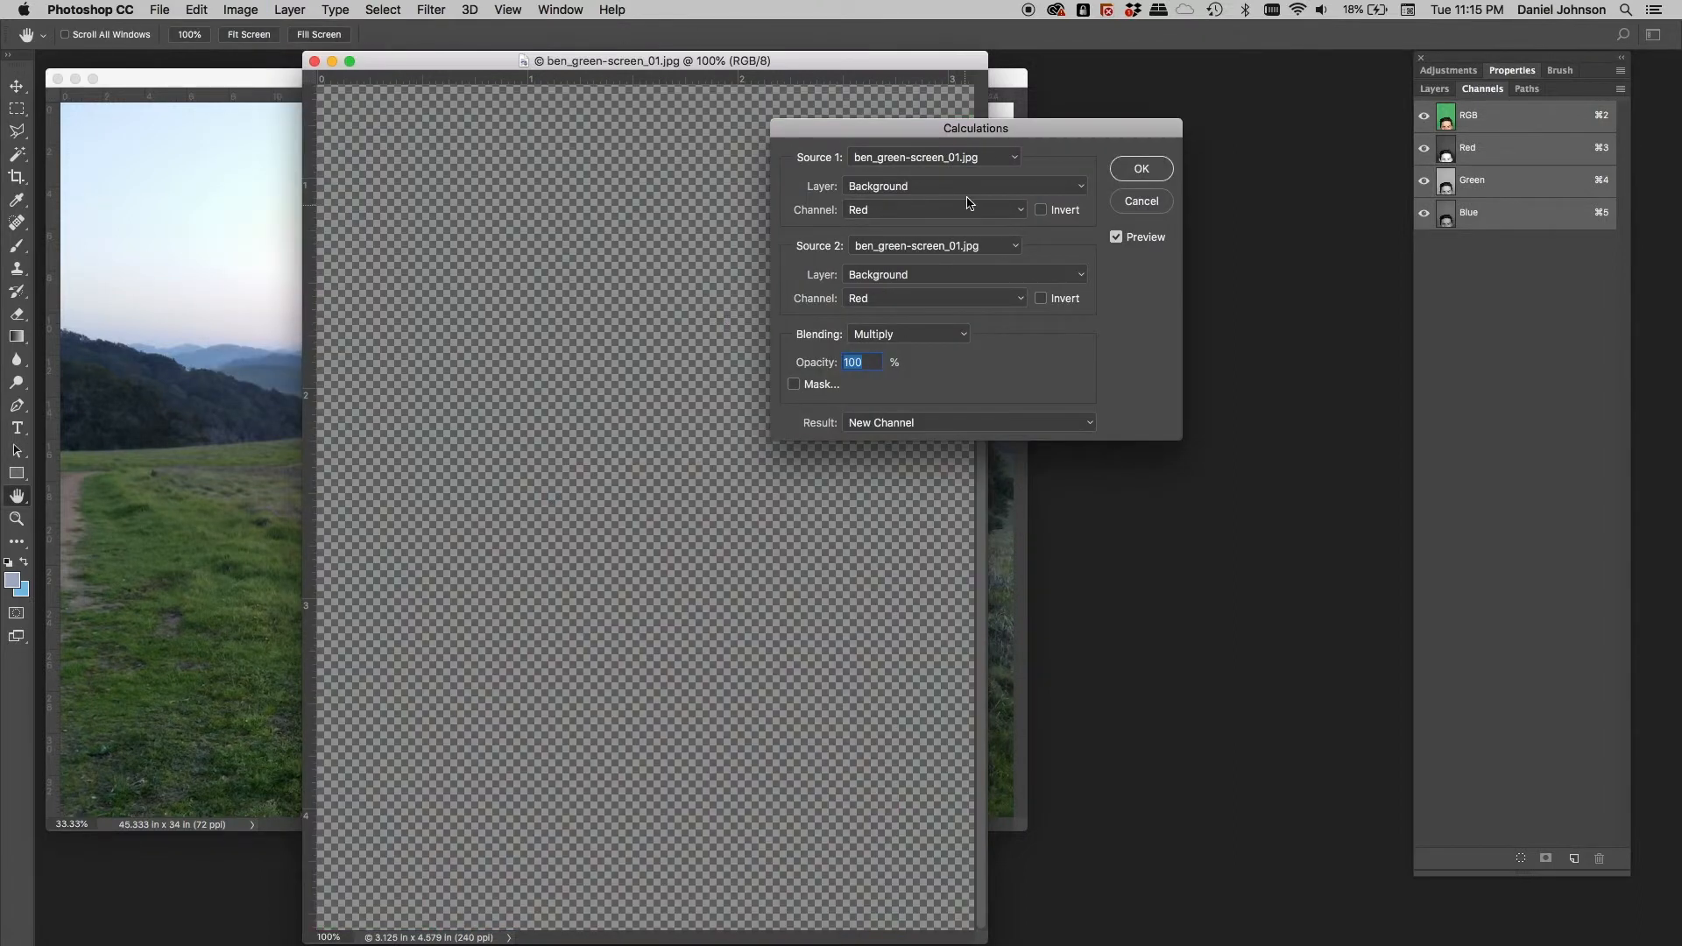
drag(975, 134, 1048, 189)
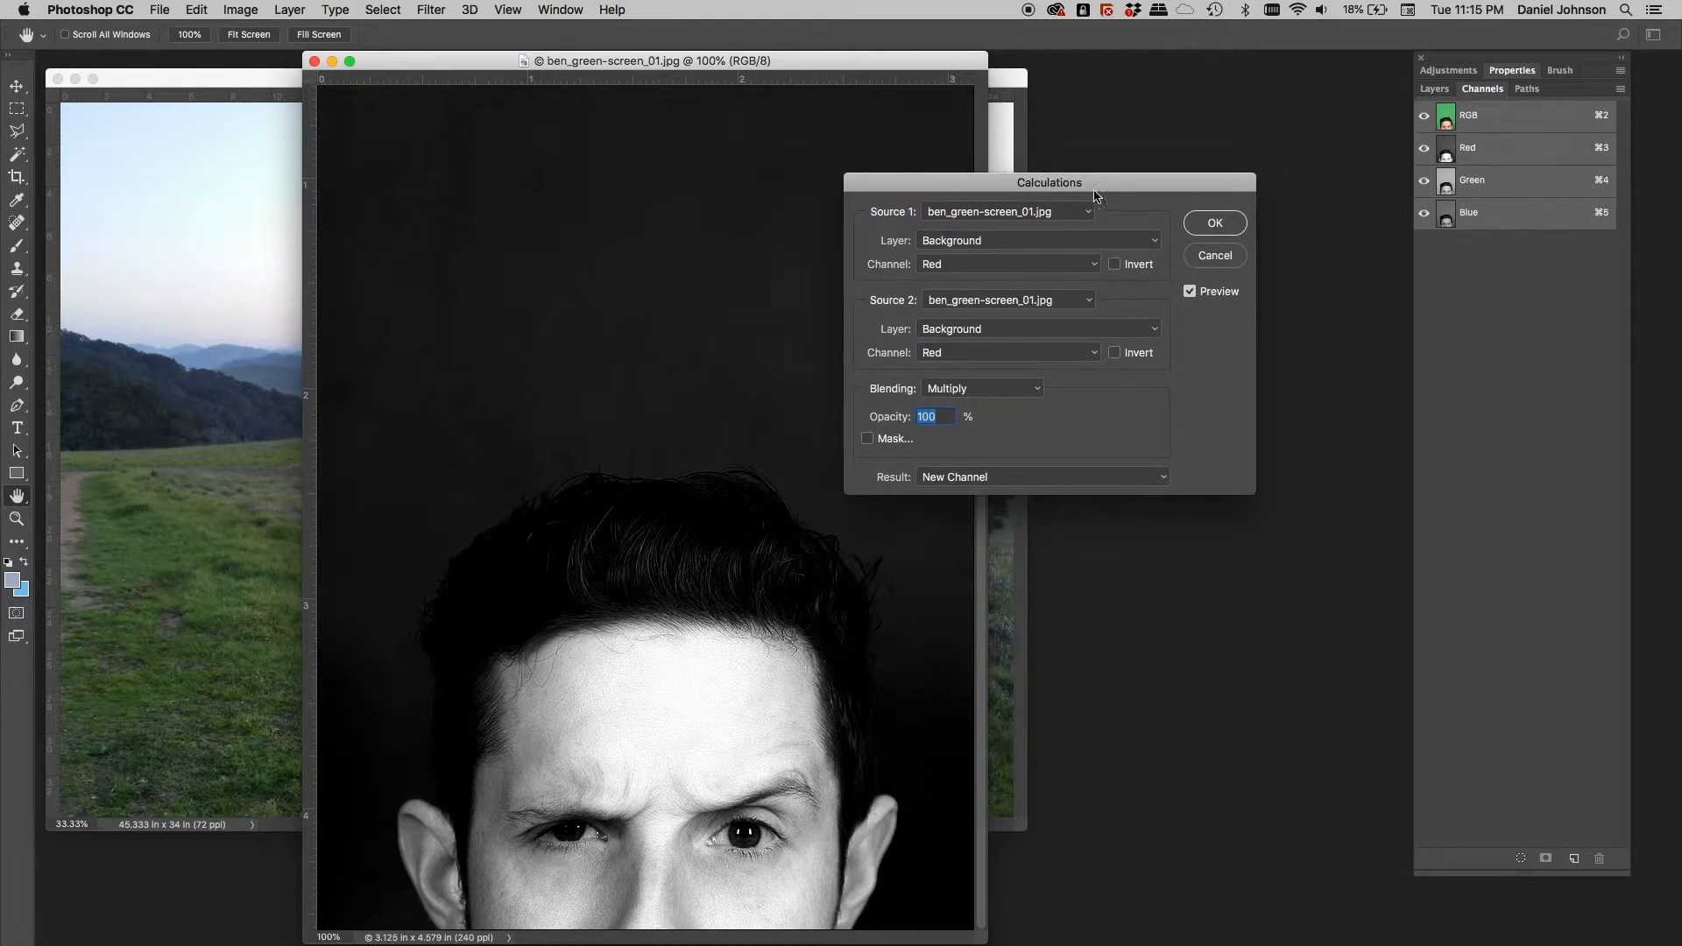
drag(1105, 184, 1060, 204)
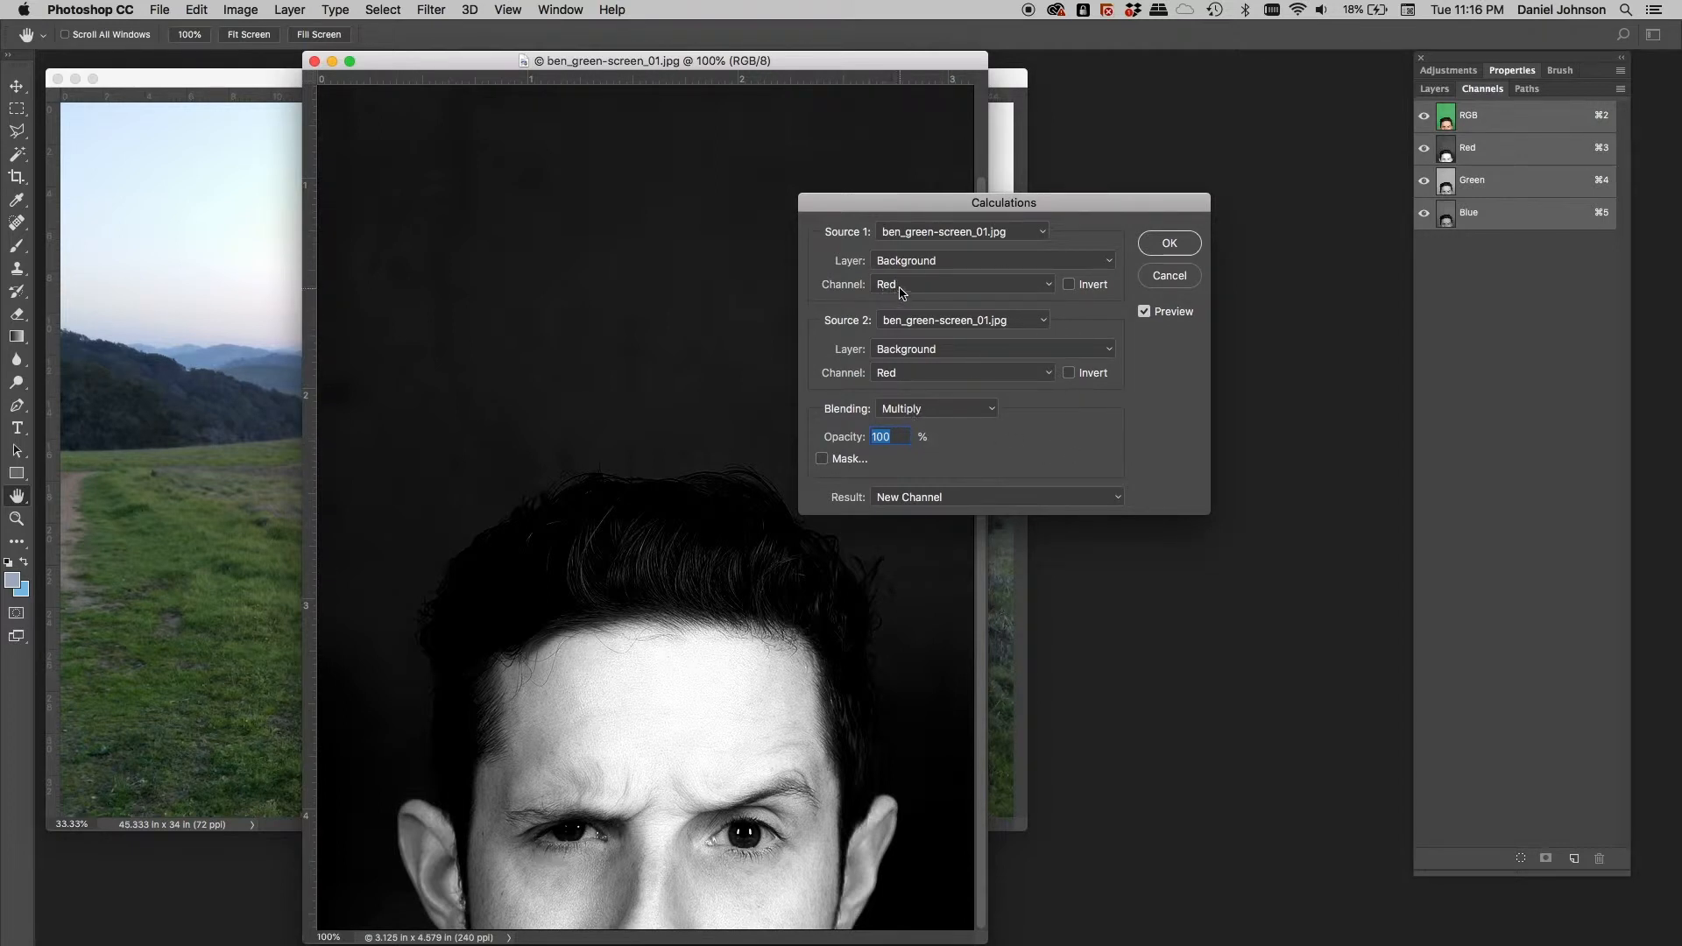
click(941, 378)
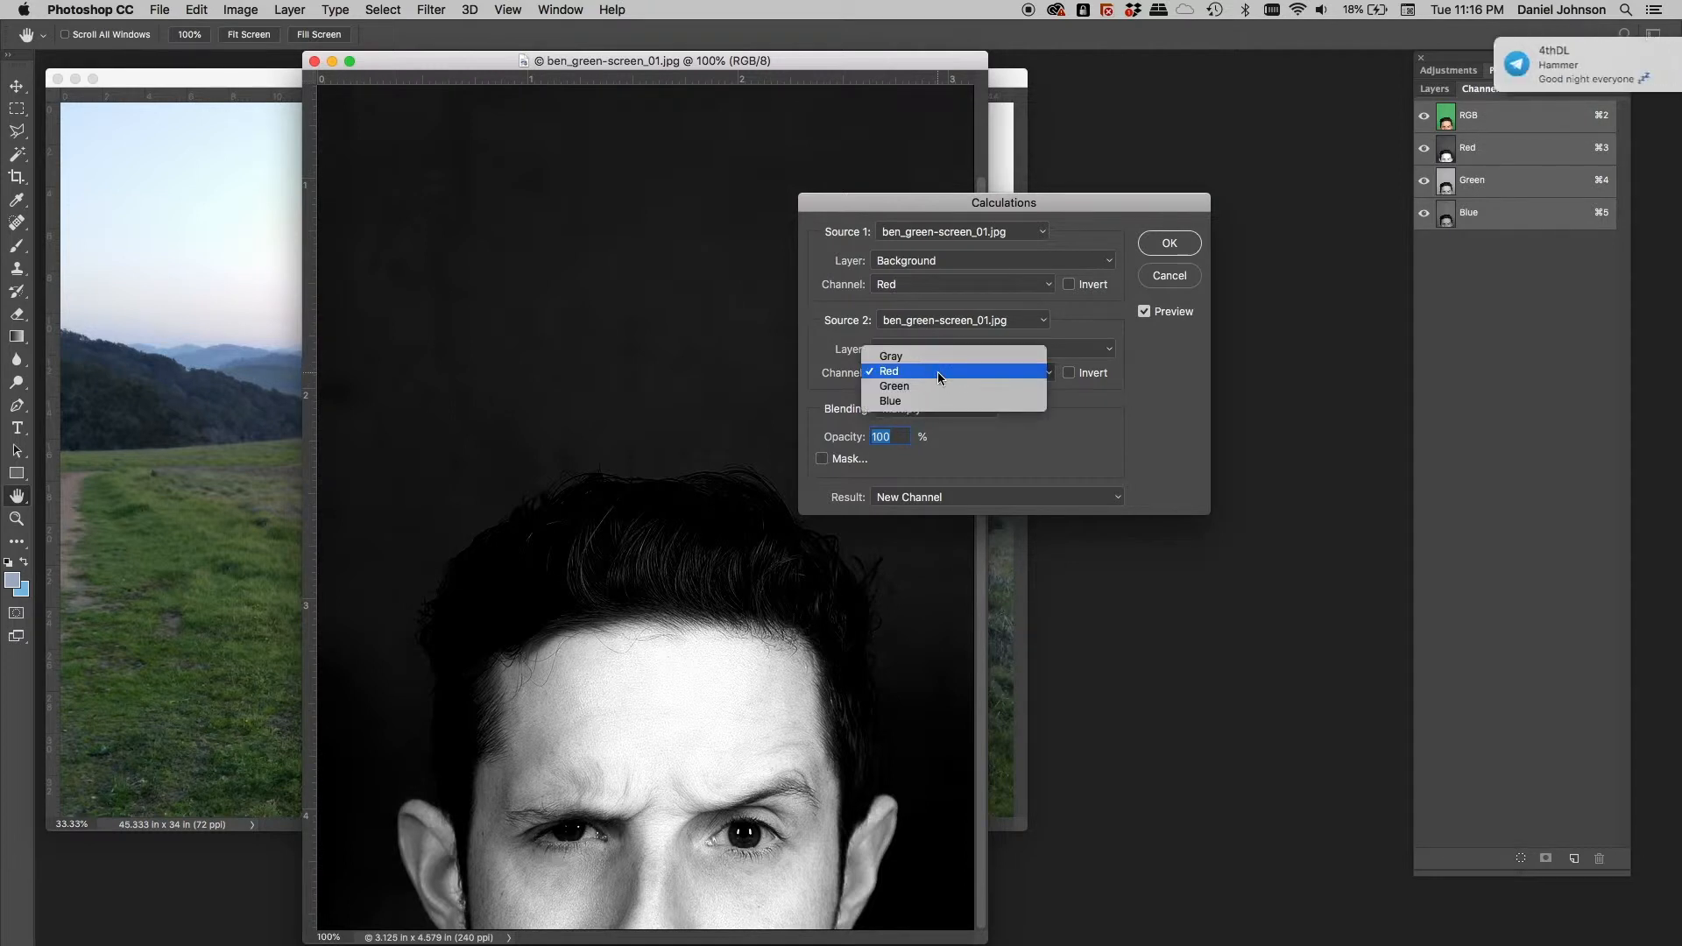
click(938, 387)
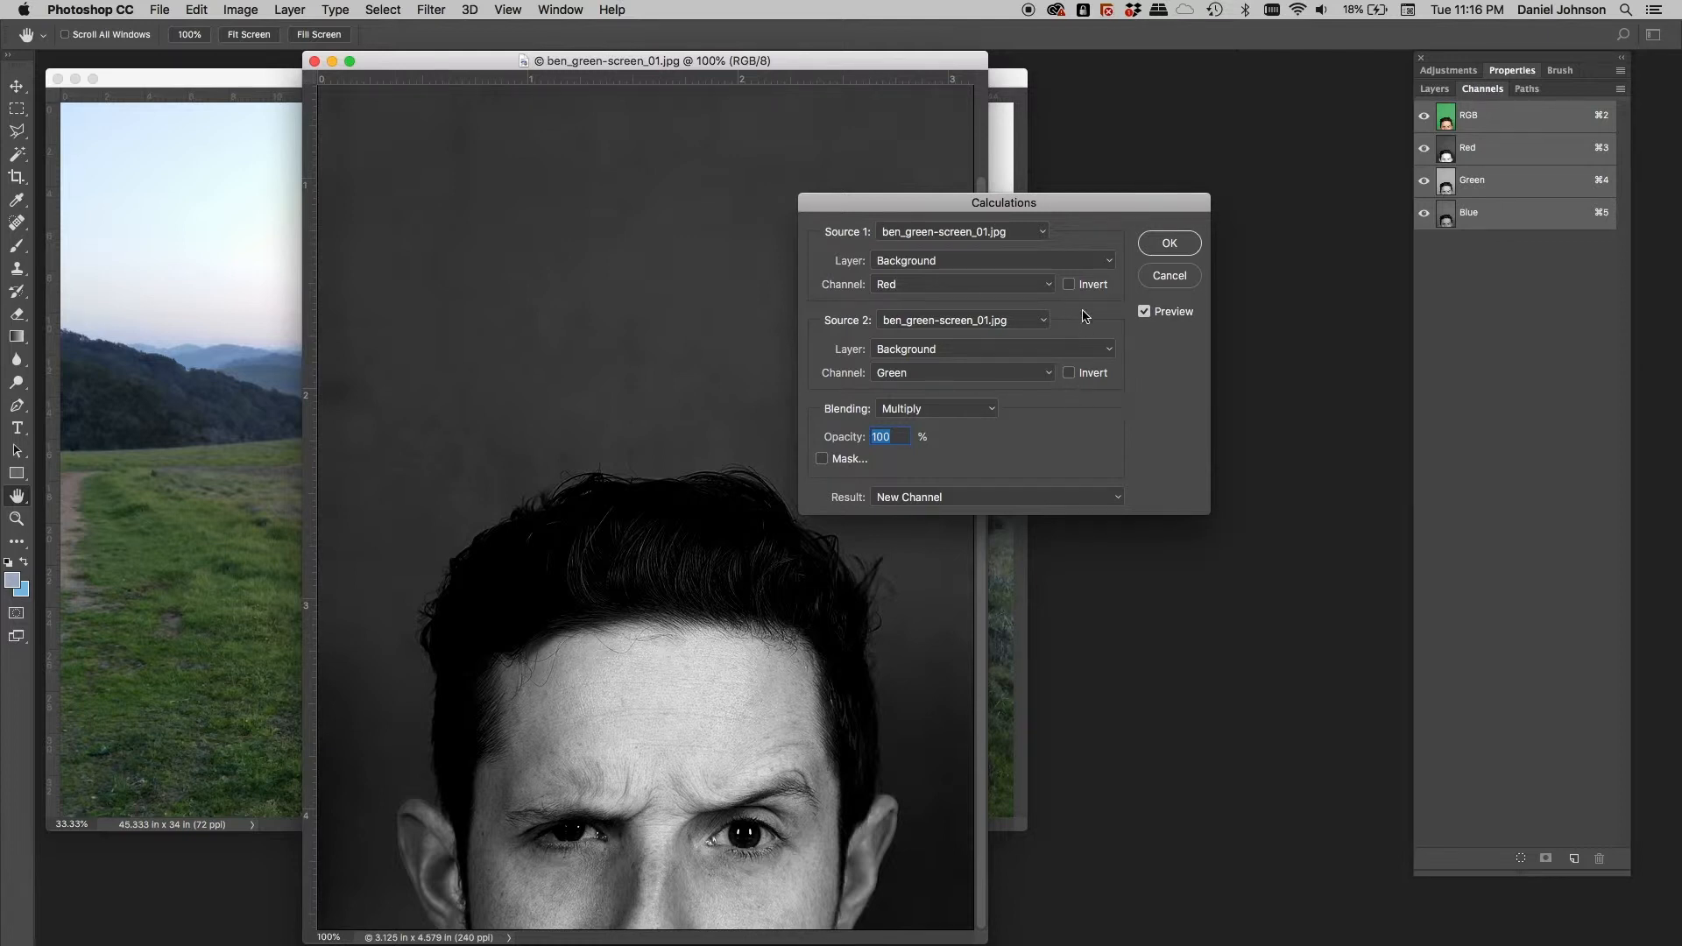
click(1070, 286)
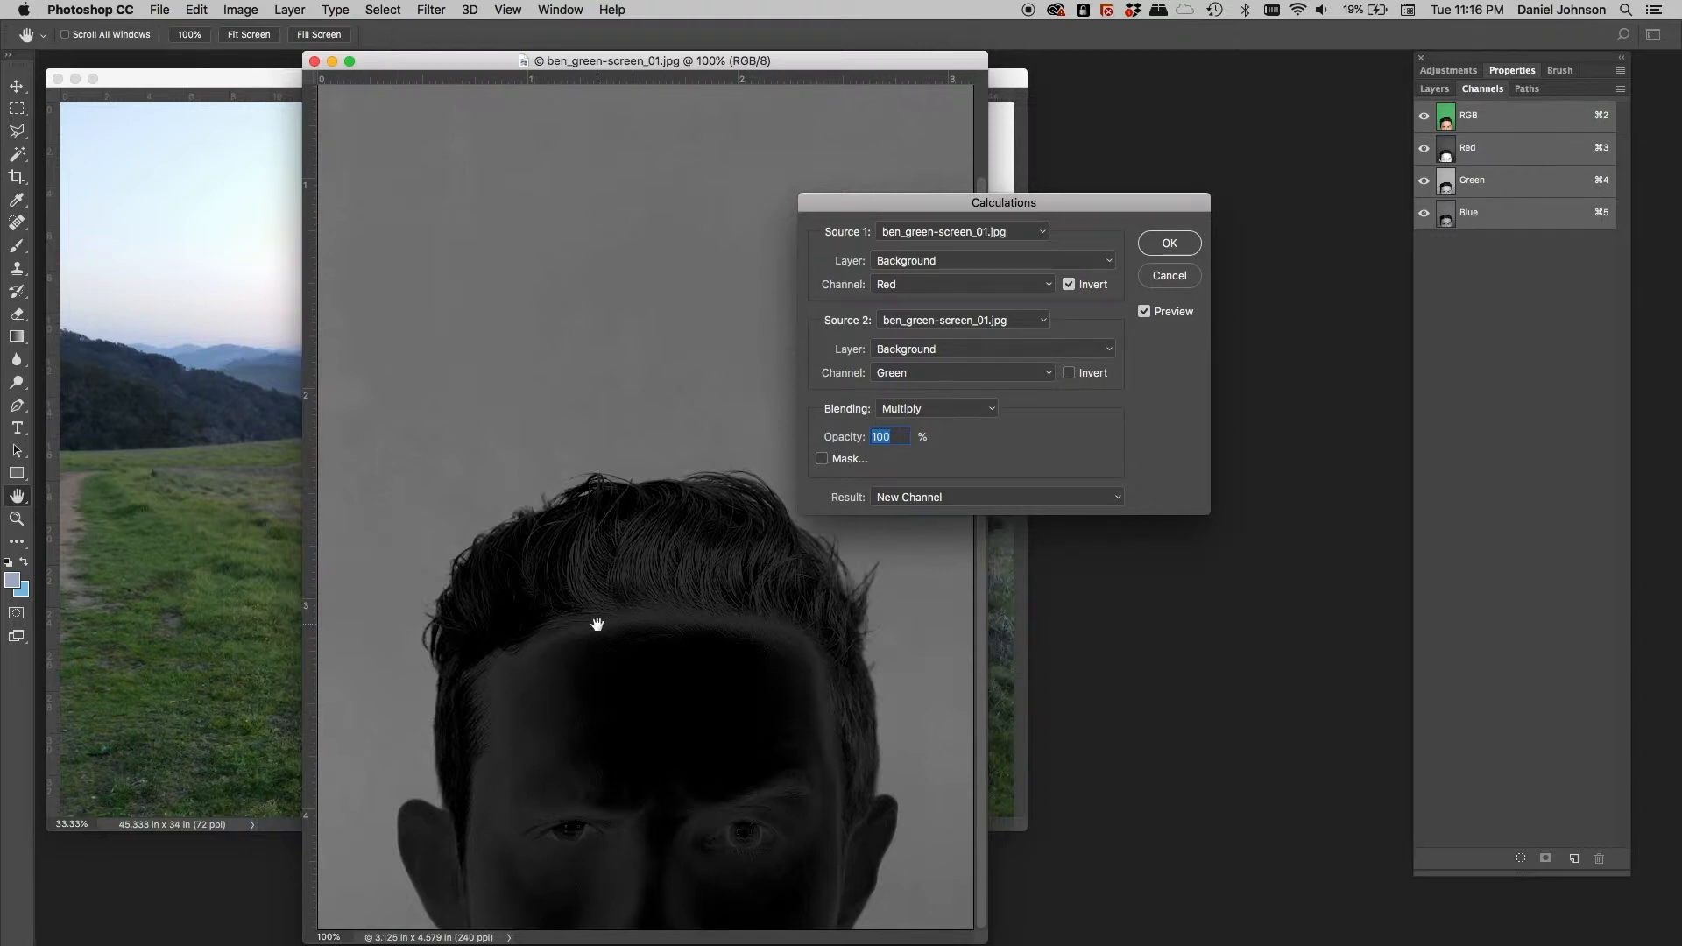
Compare Color Burn and Linear Burn blending, keep Color Burn, and create the Alpha 1 channel
click(970, 409)
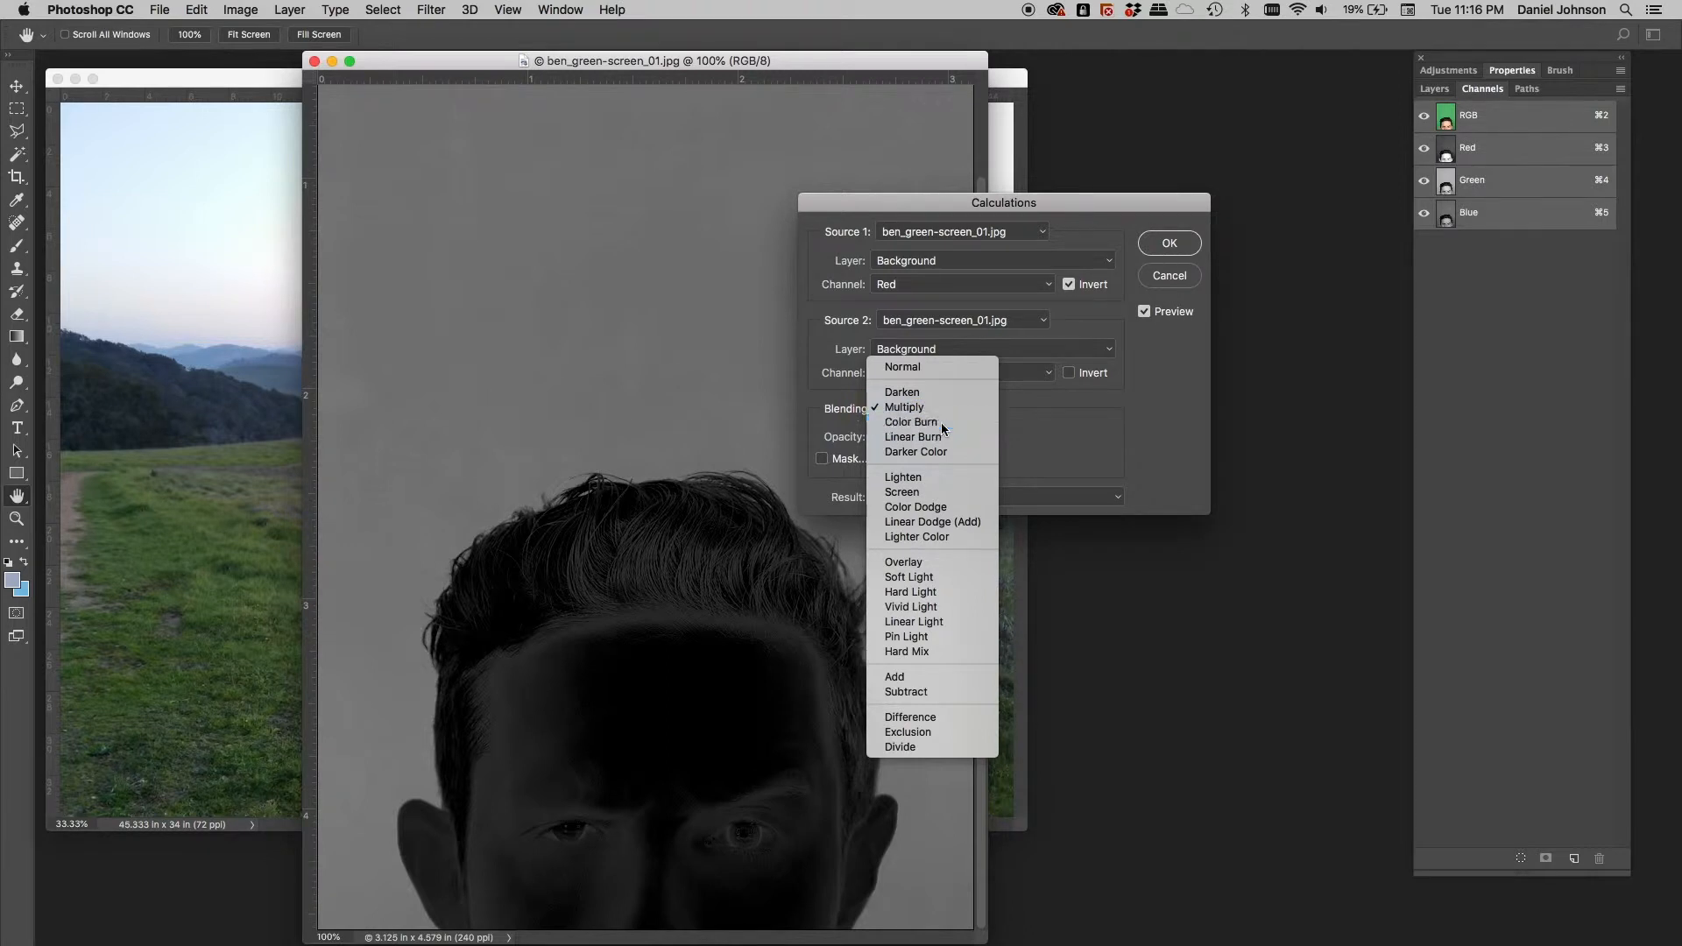
click(942, 424)
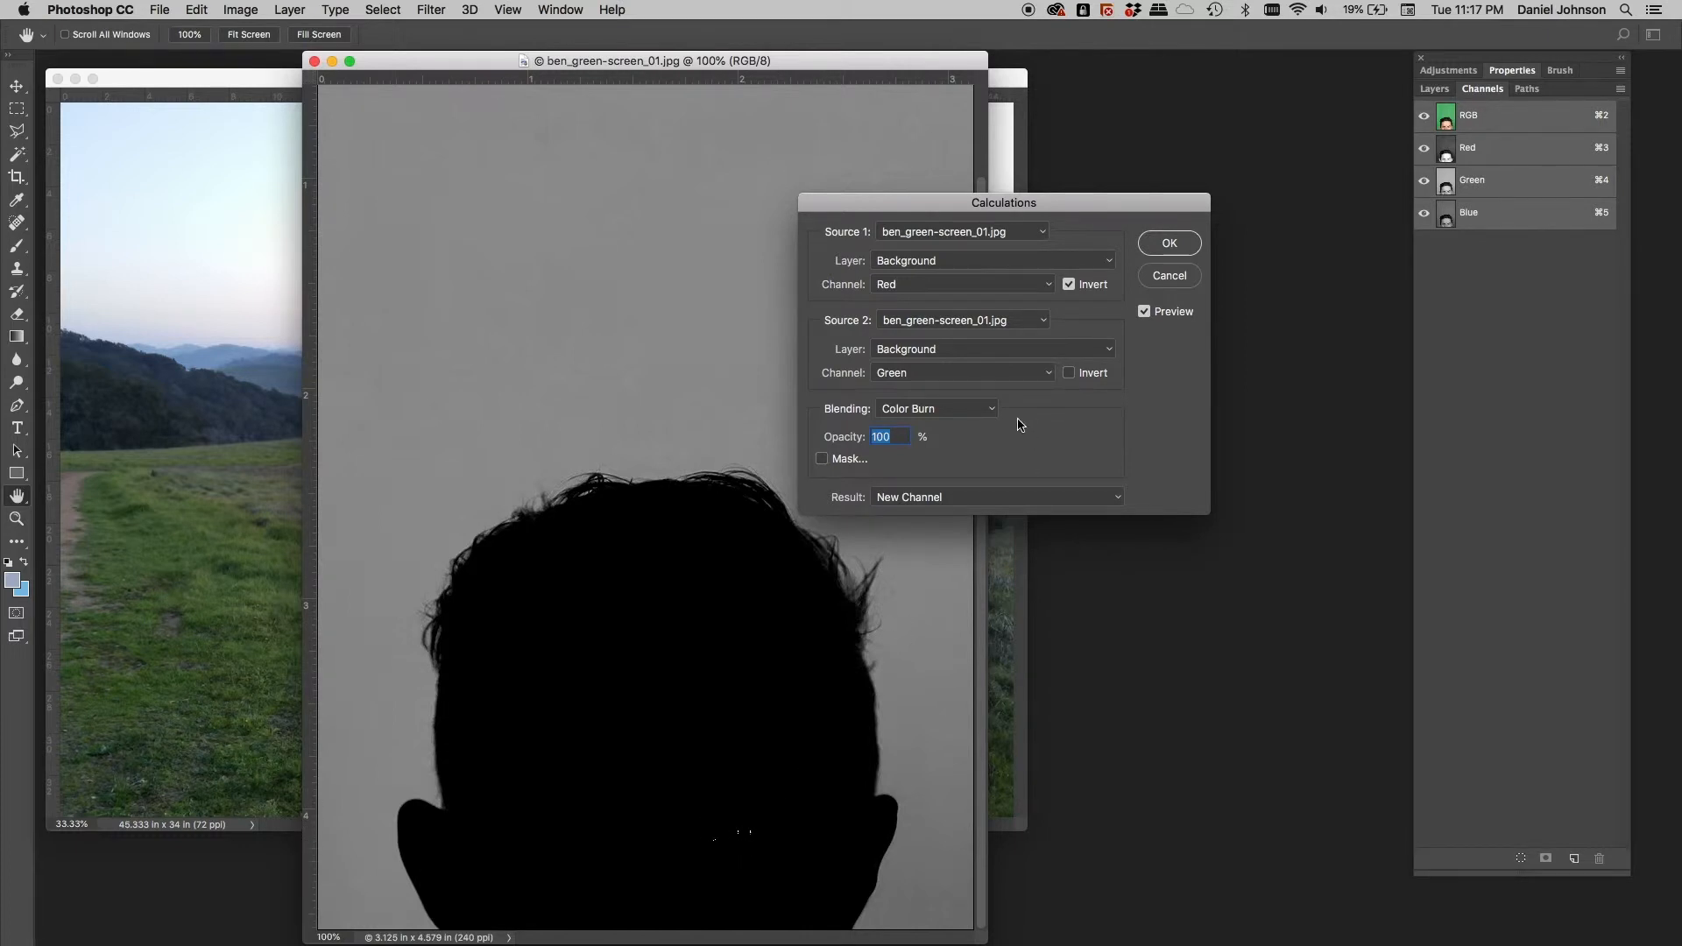
click(977, 409)
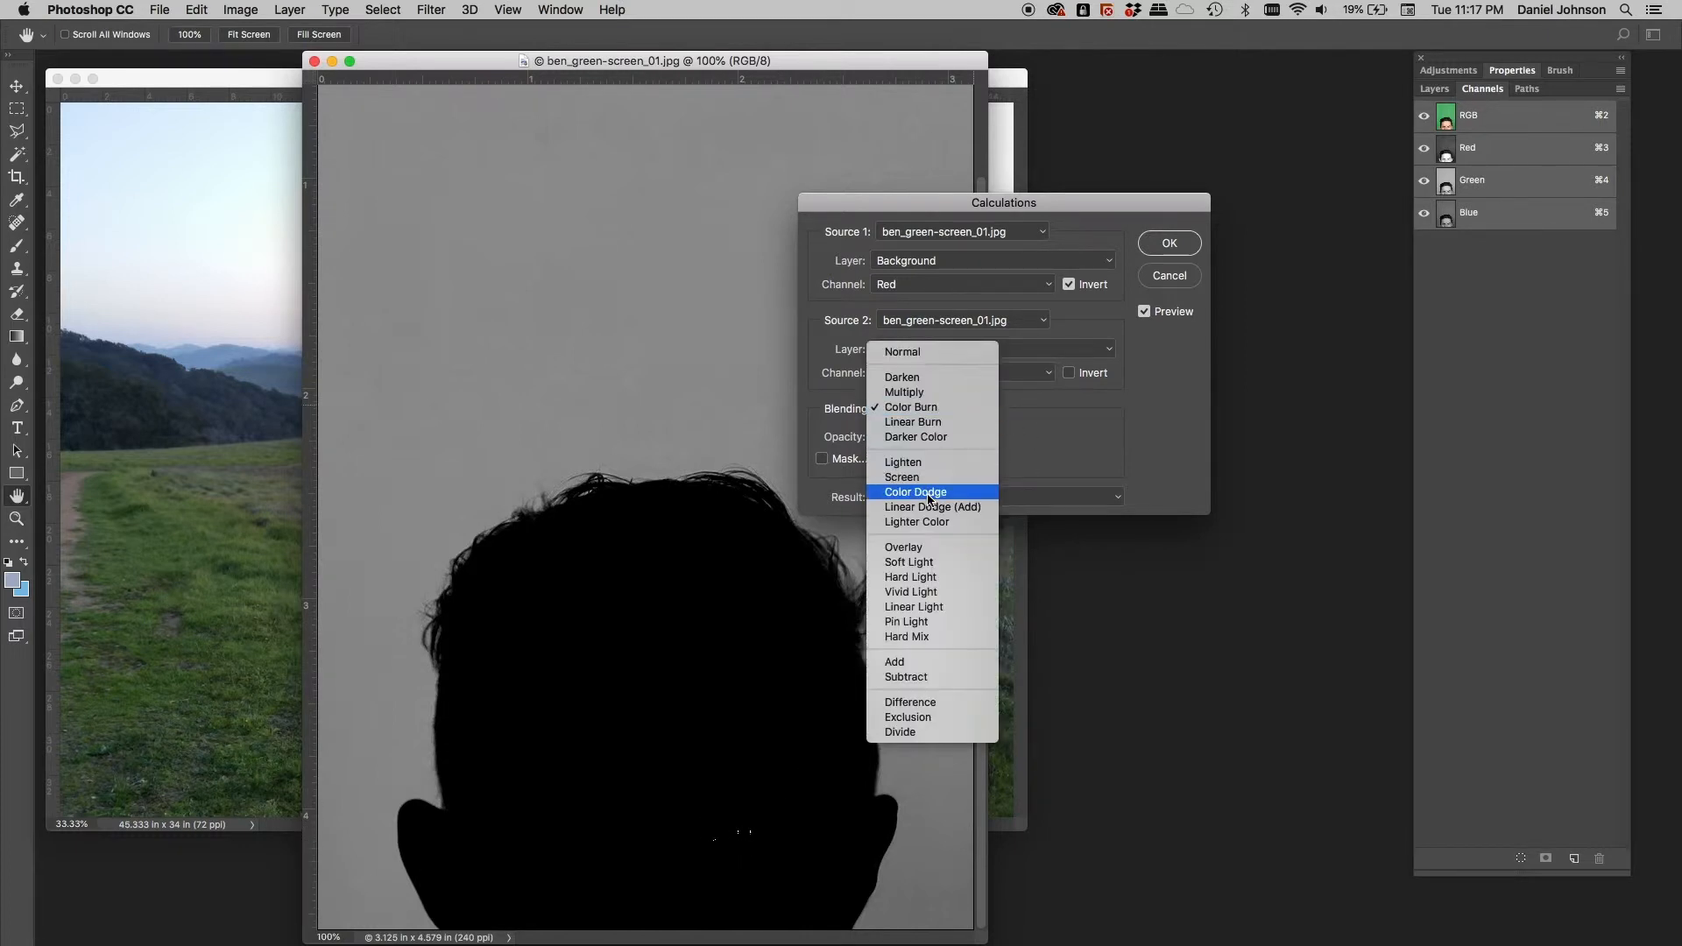
click(1052, 430)
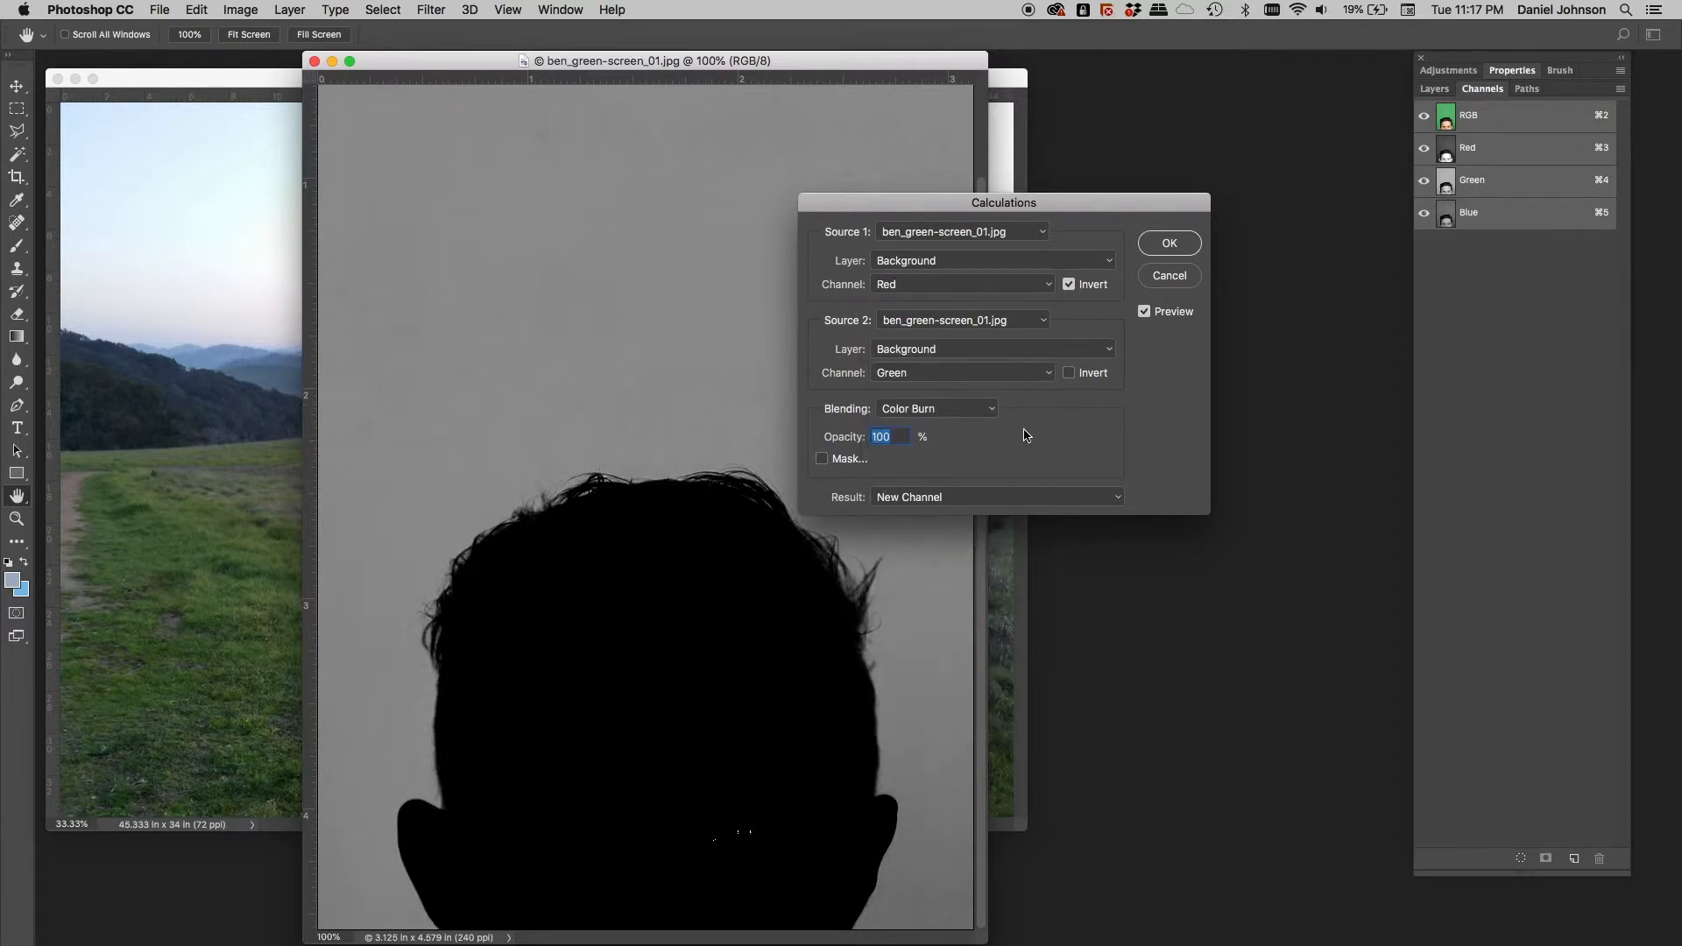
click(952, 409)
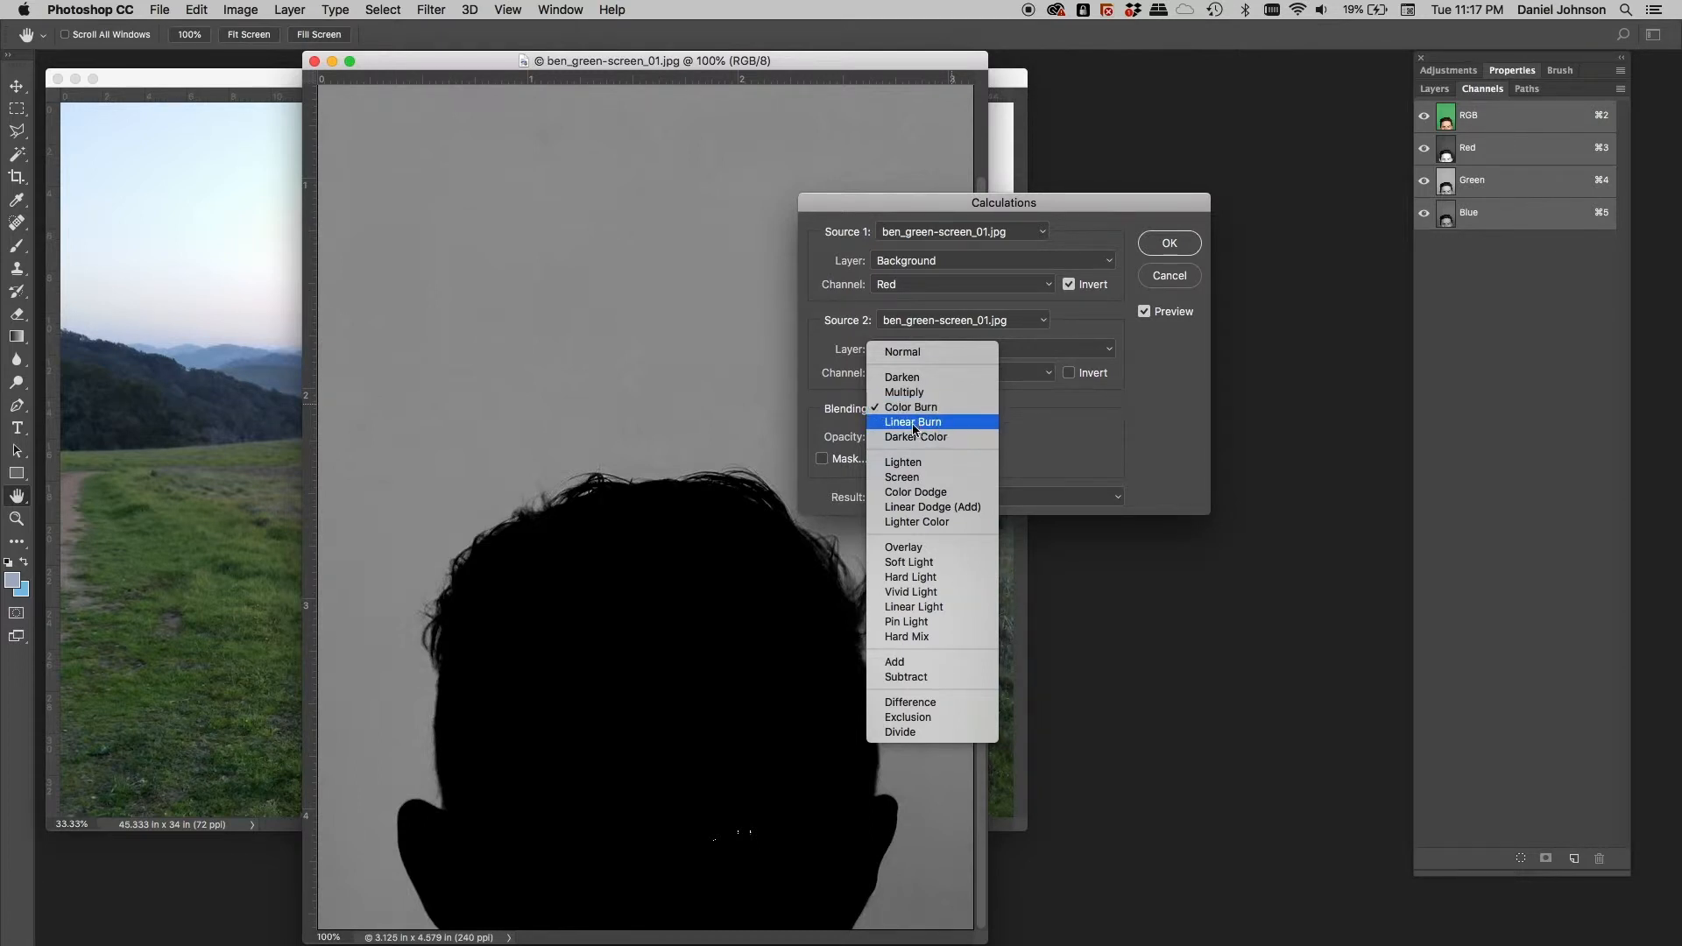
click(923, 424)
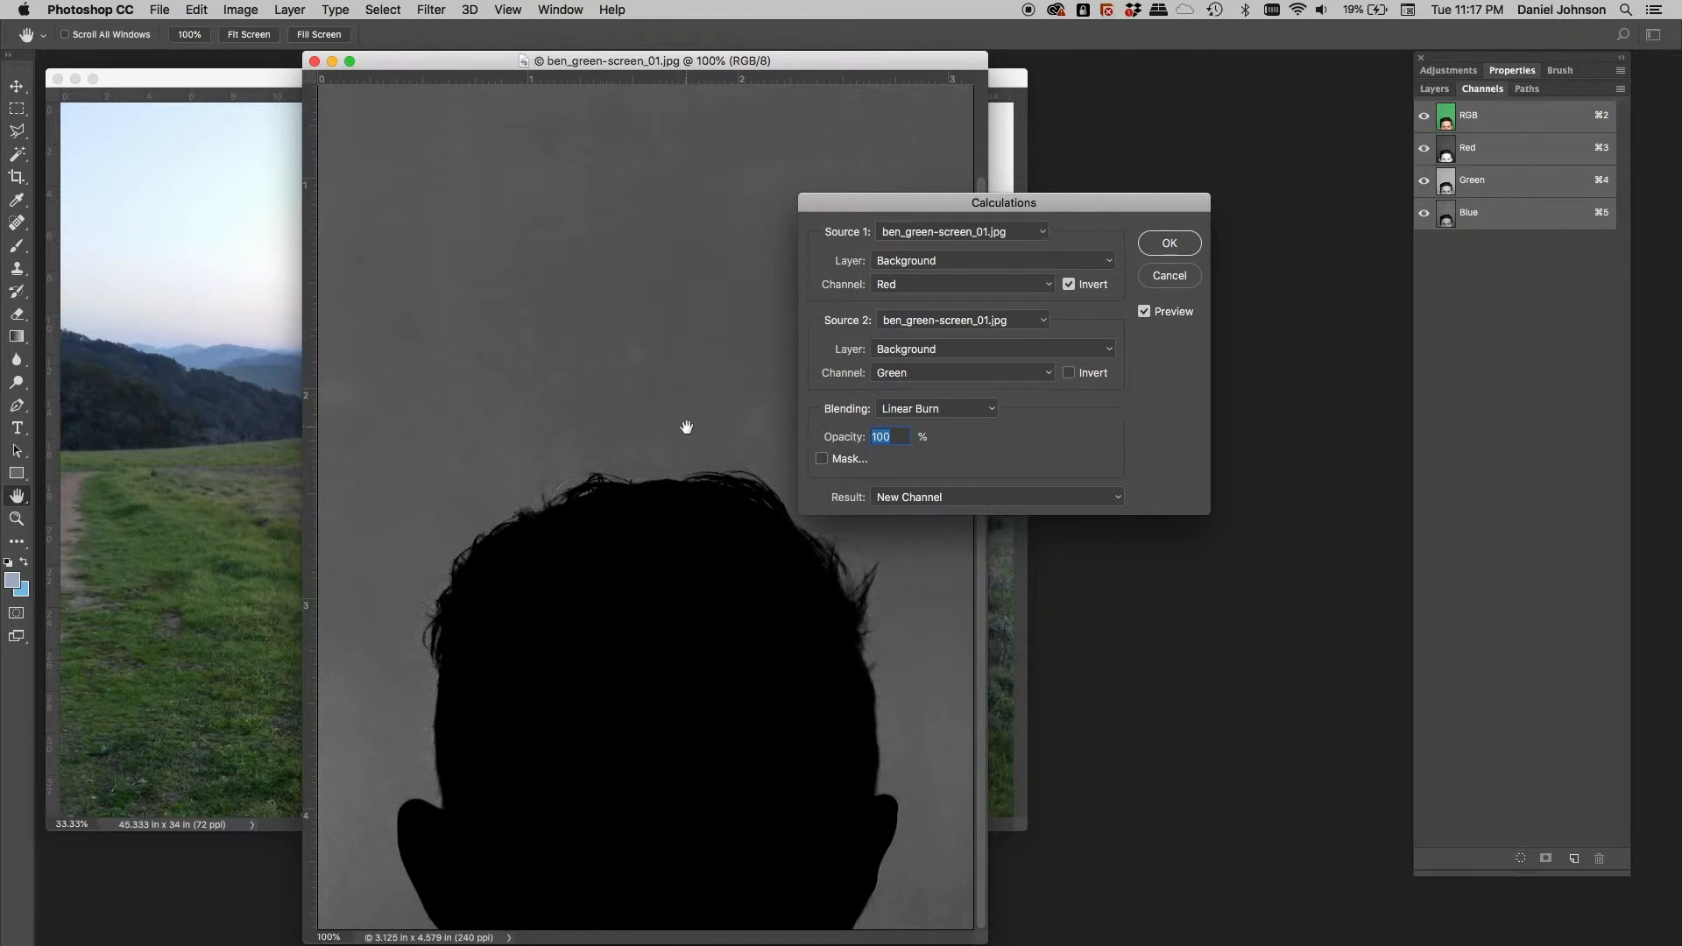
click(928, 409)
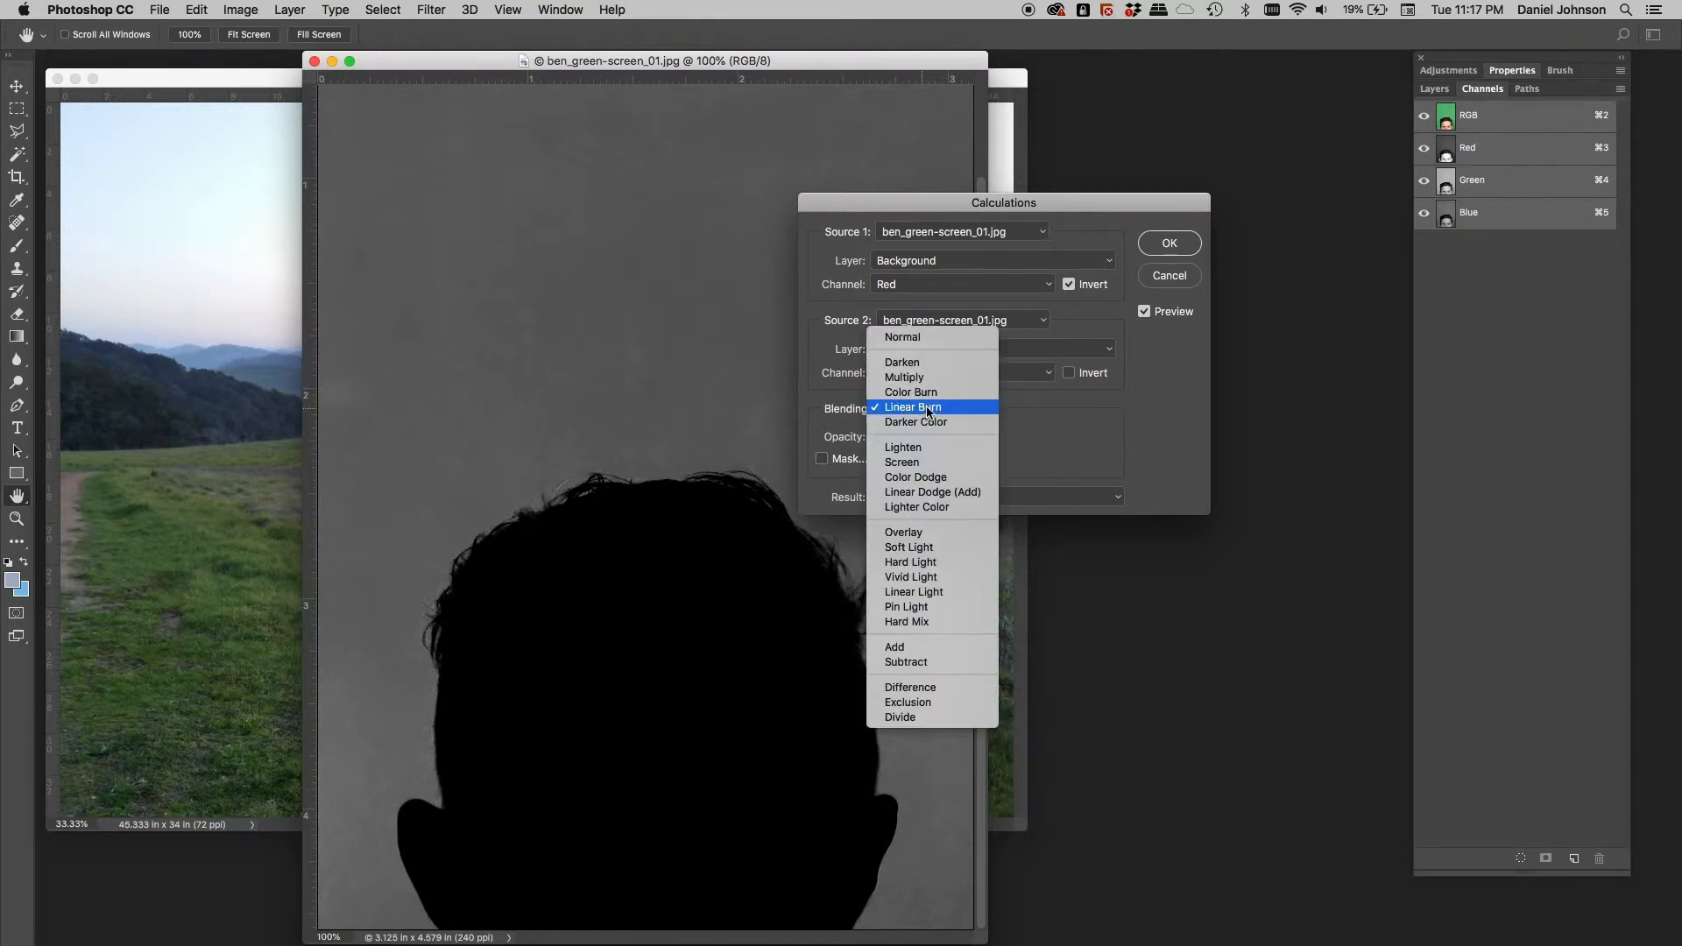
click(931, 392)
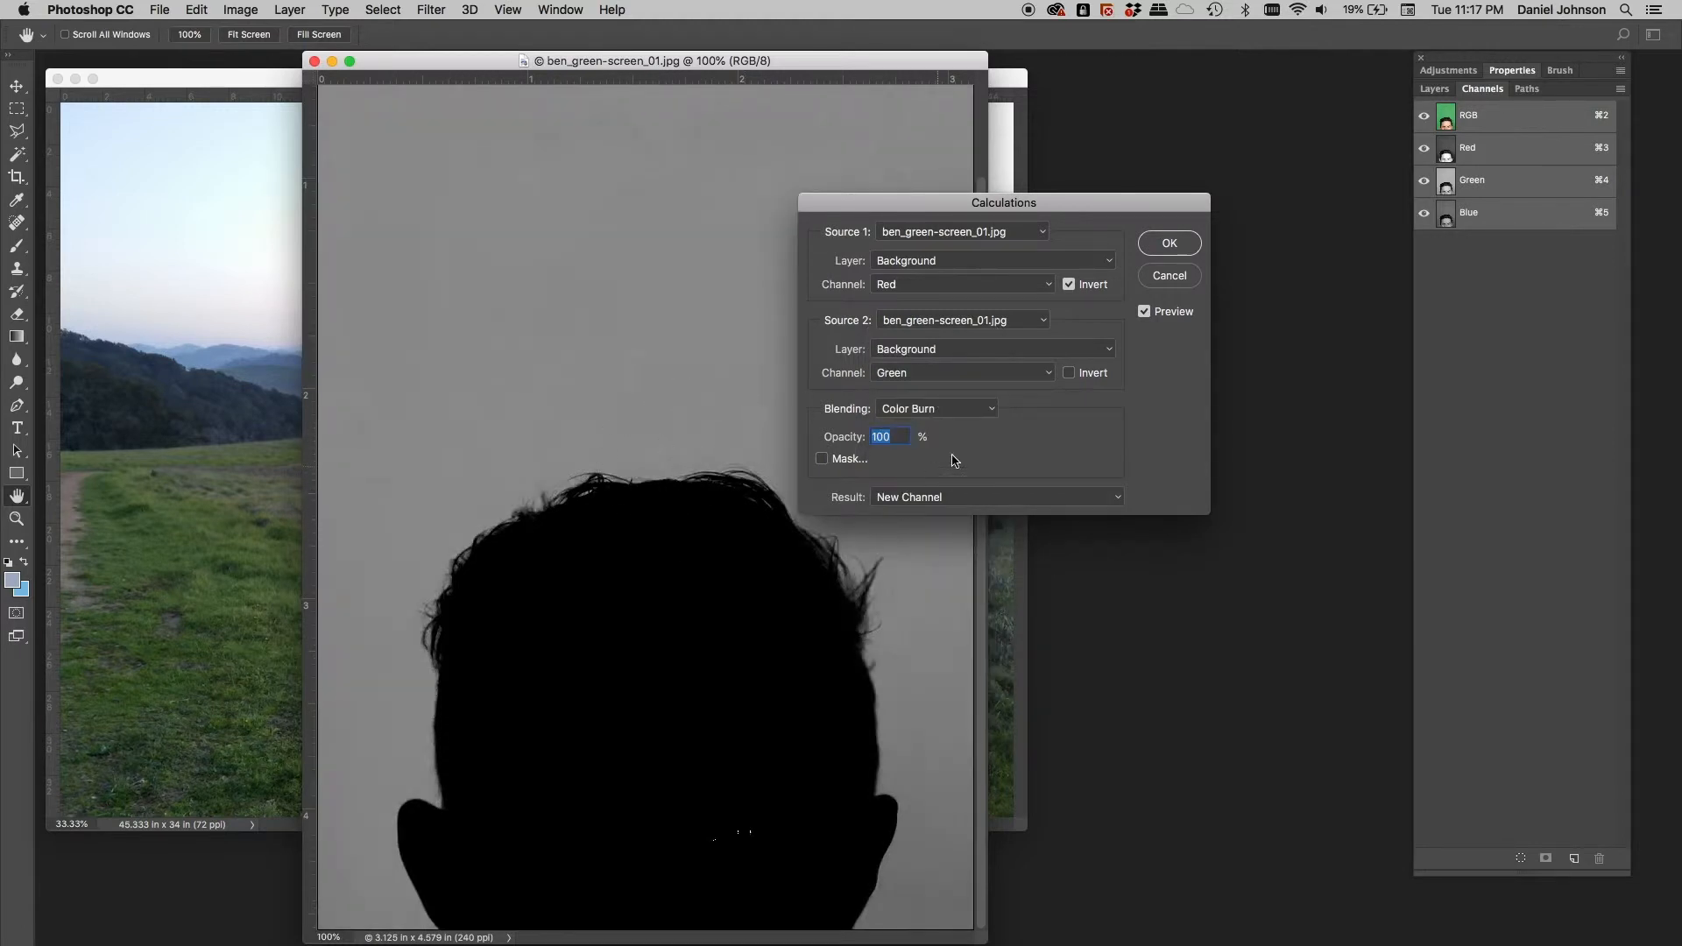
click(1171, 249)
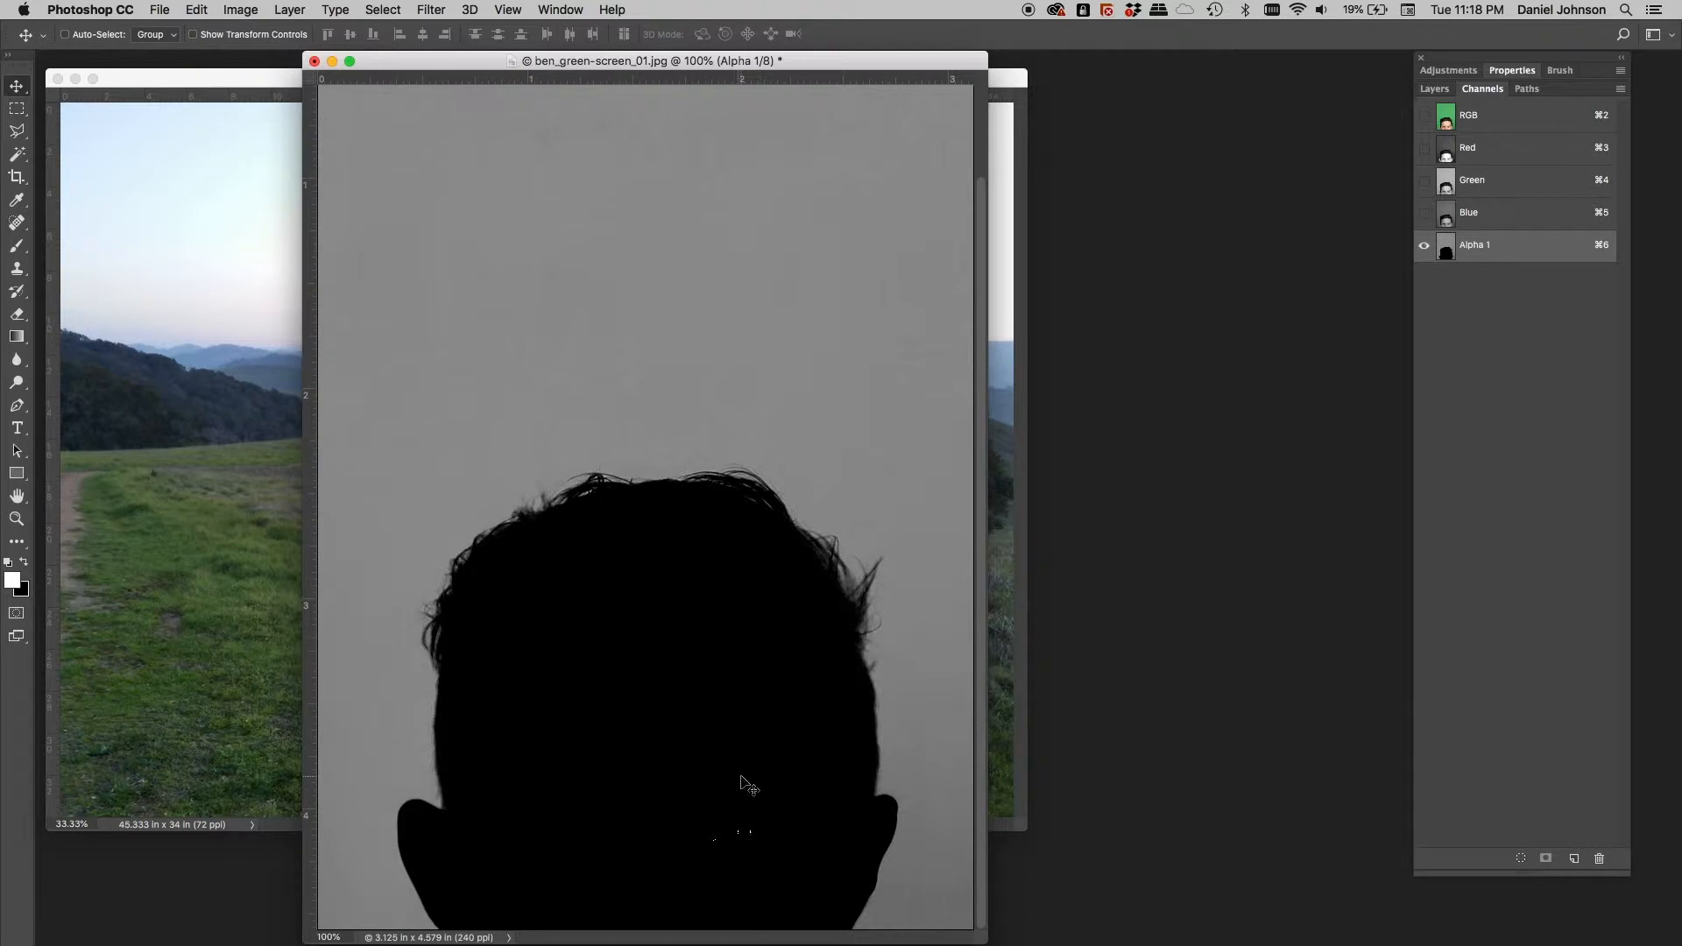
Fill the white specks near the bottom of the head silhouette with black using a rectangular selection
key(m)
drag(684, 793, 814, 902)
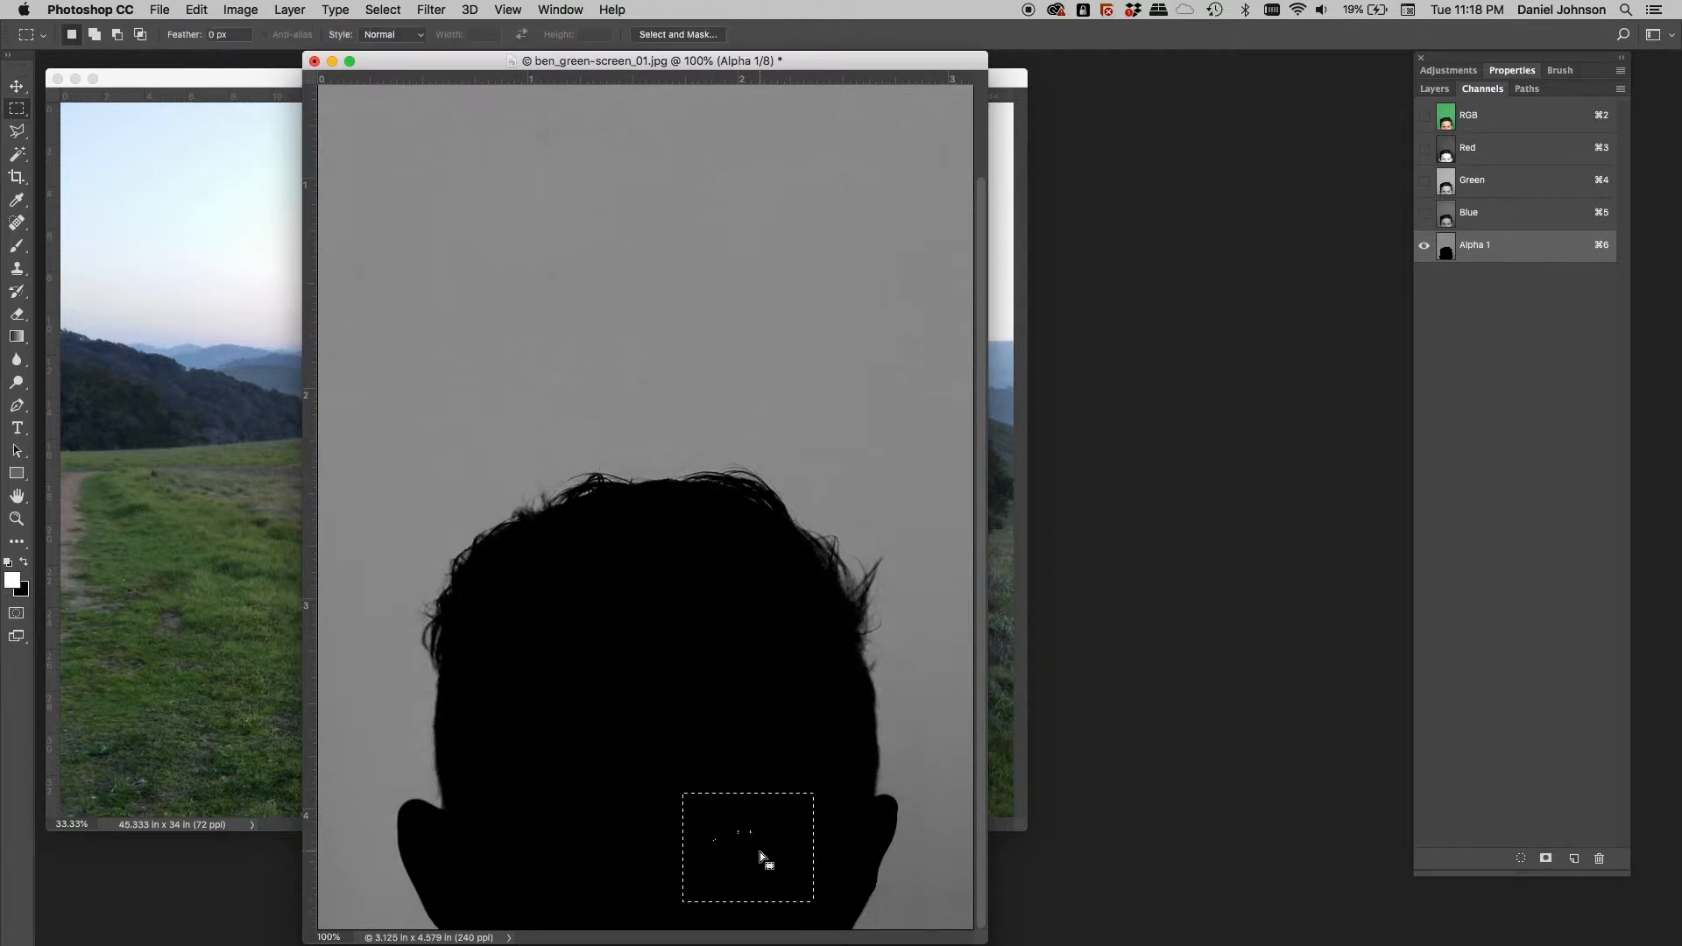
key(Delete)
key(super+d)
In Levels, sample the grey background with the white-point eyedropper until it turns pure white
key(super+l)
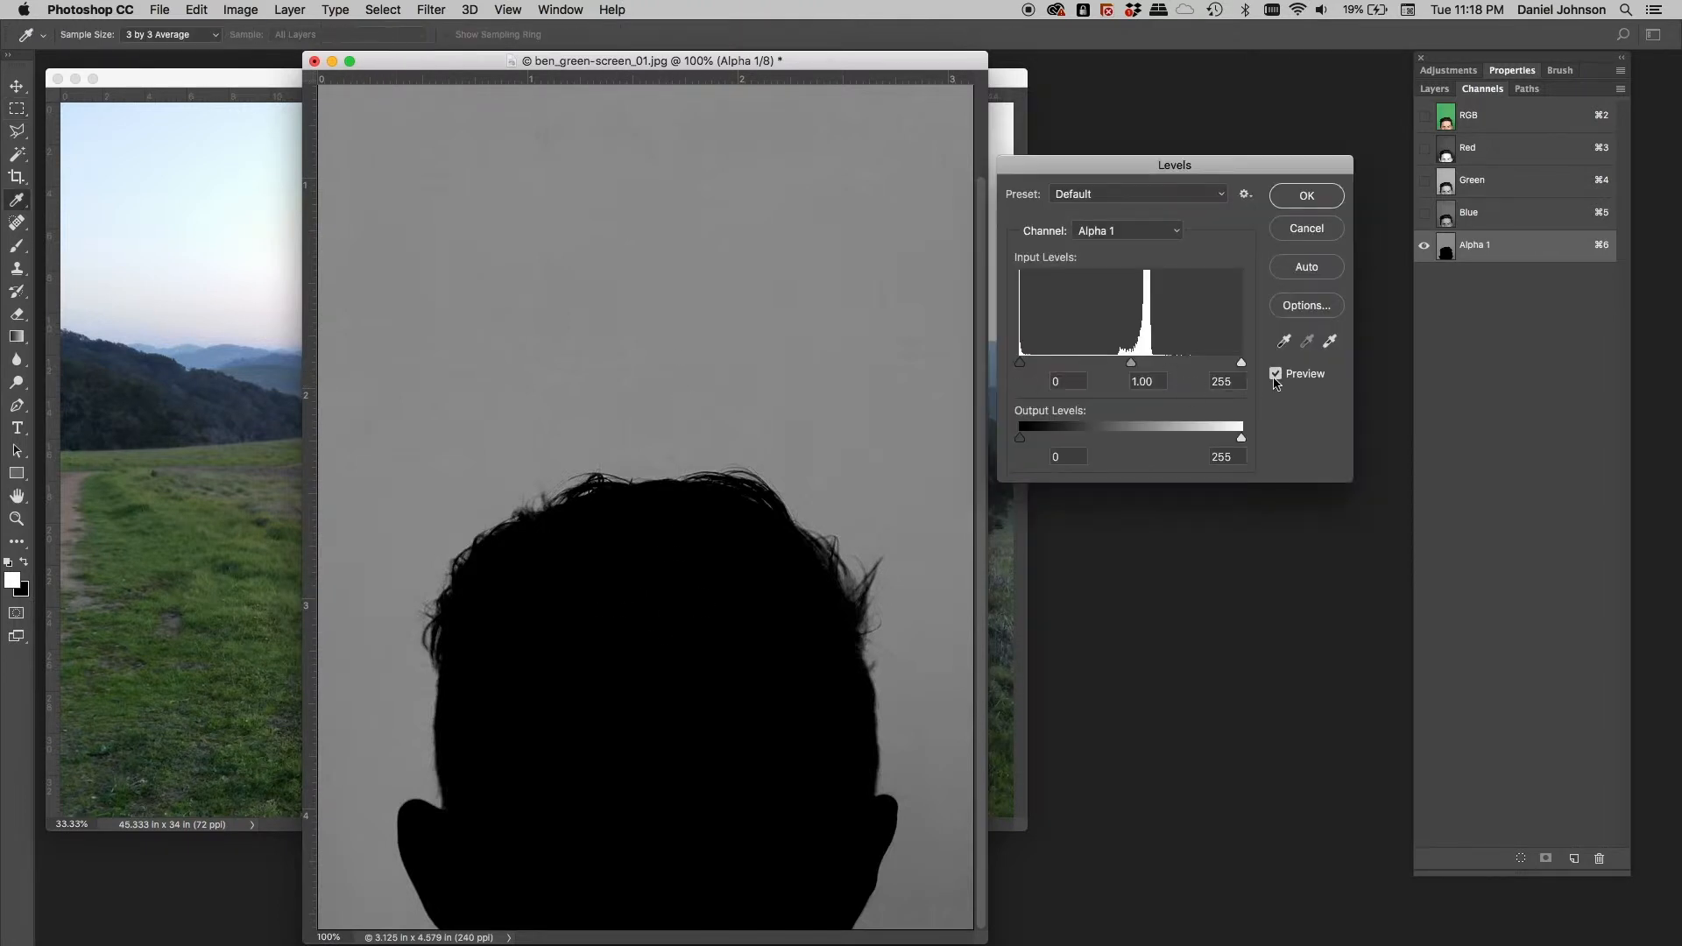
click(1330, 342)
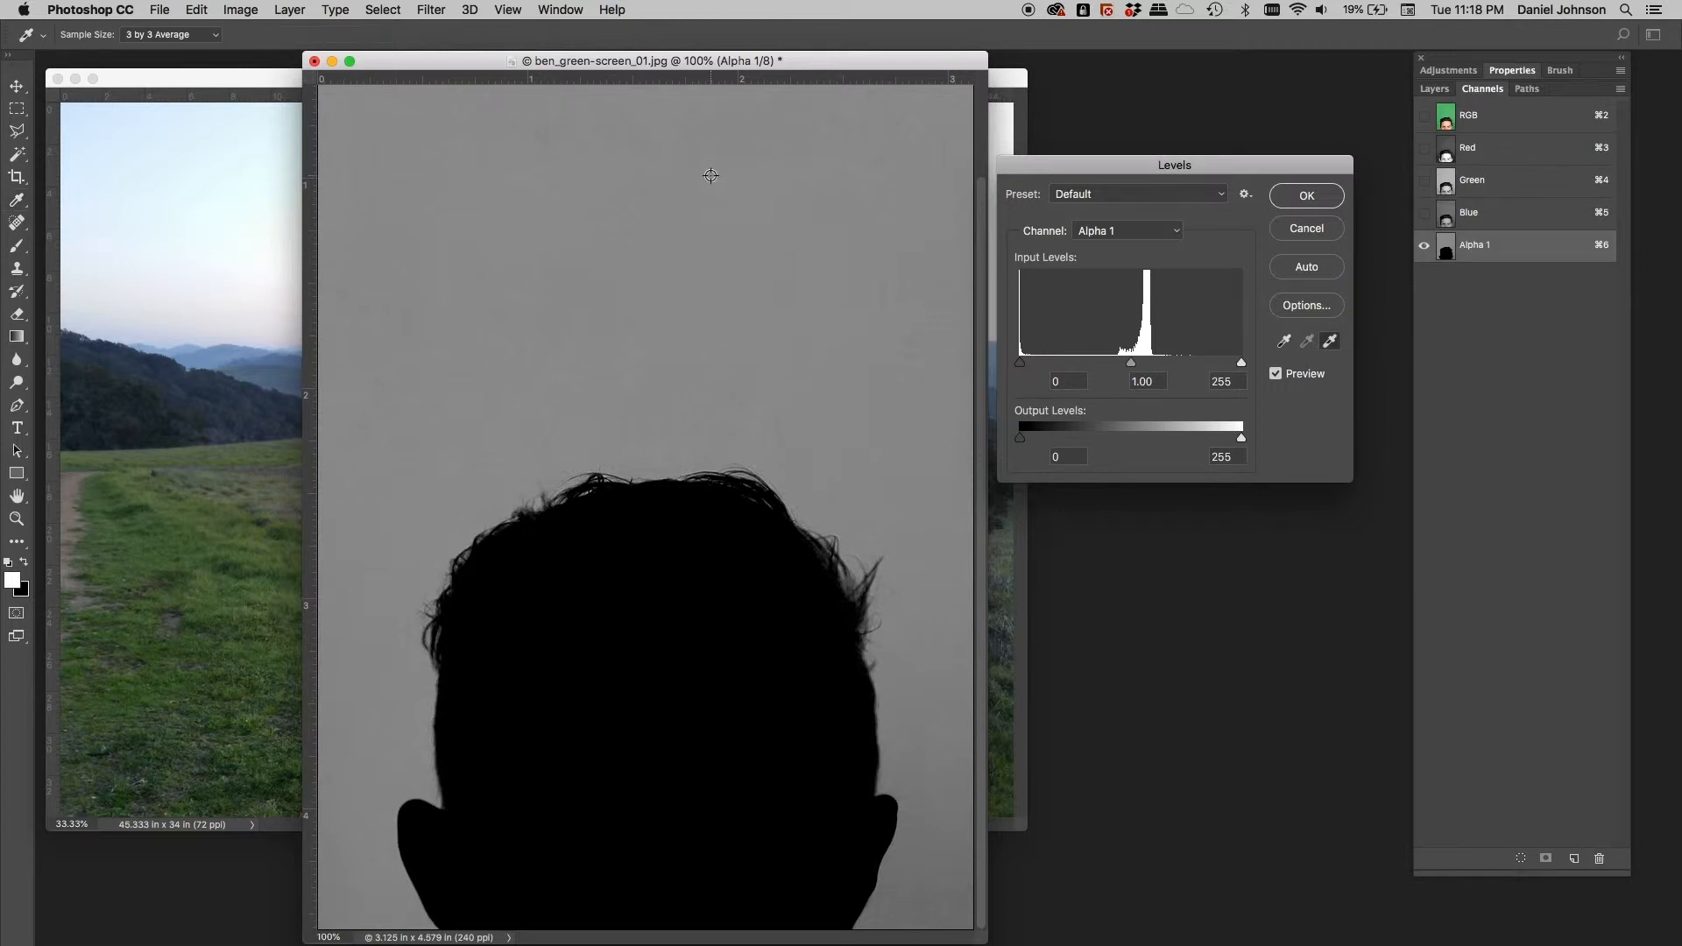
click(475, 501)
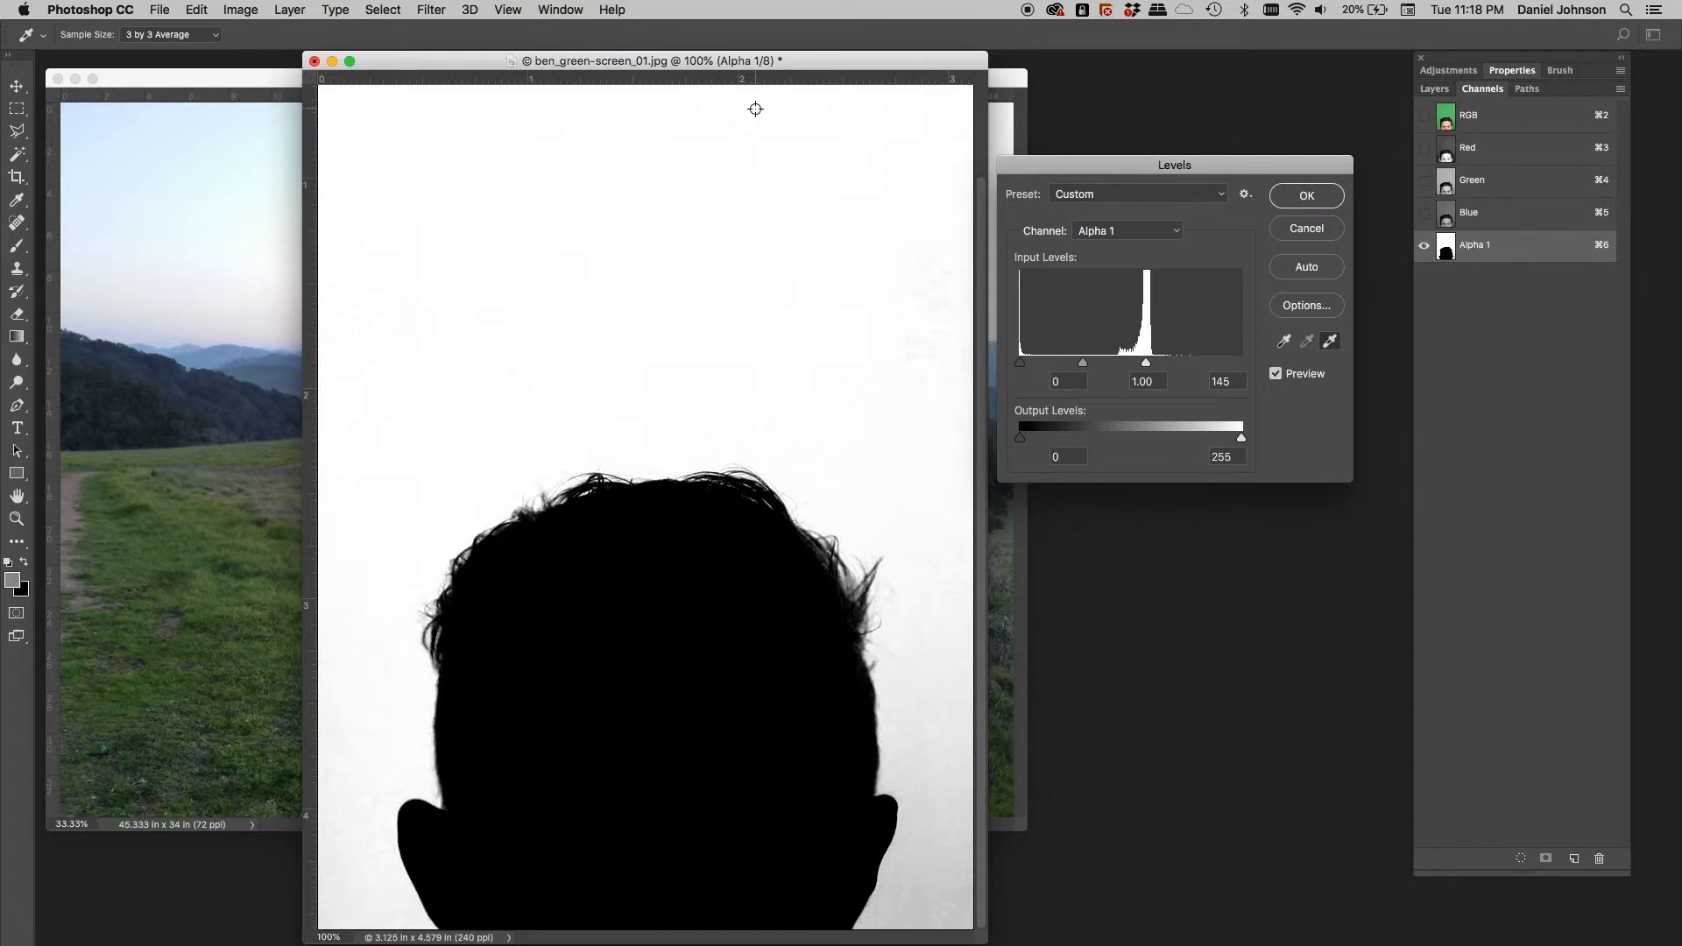
scroll(736, 173, up, 5)
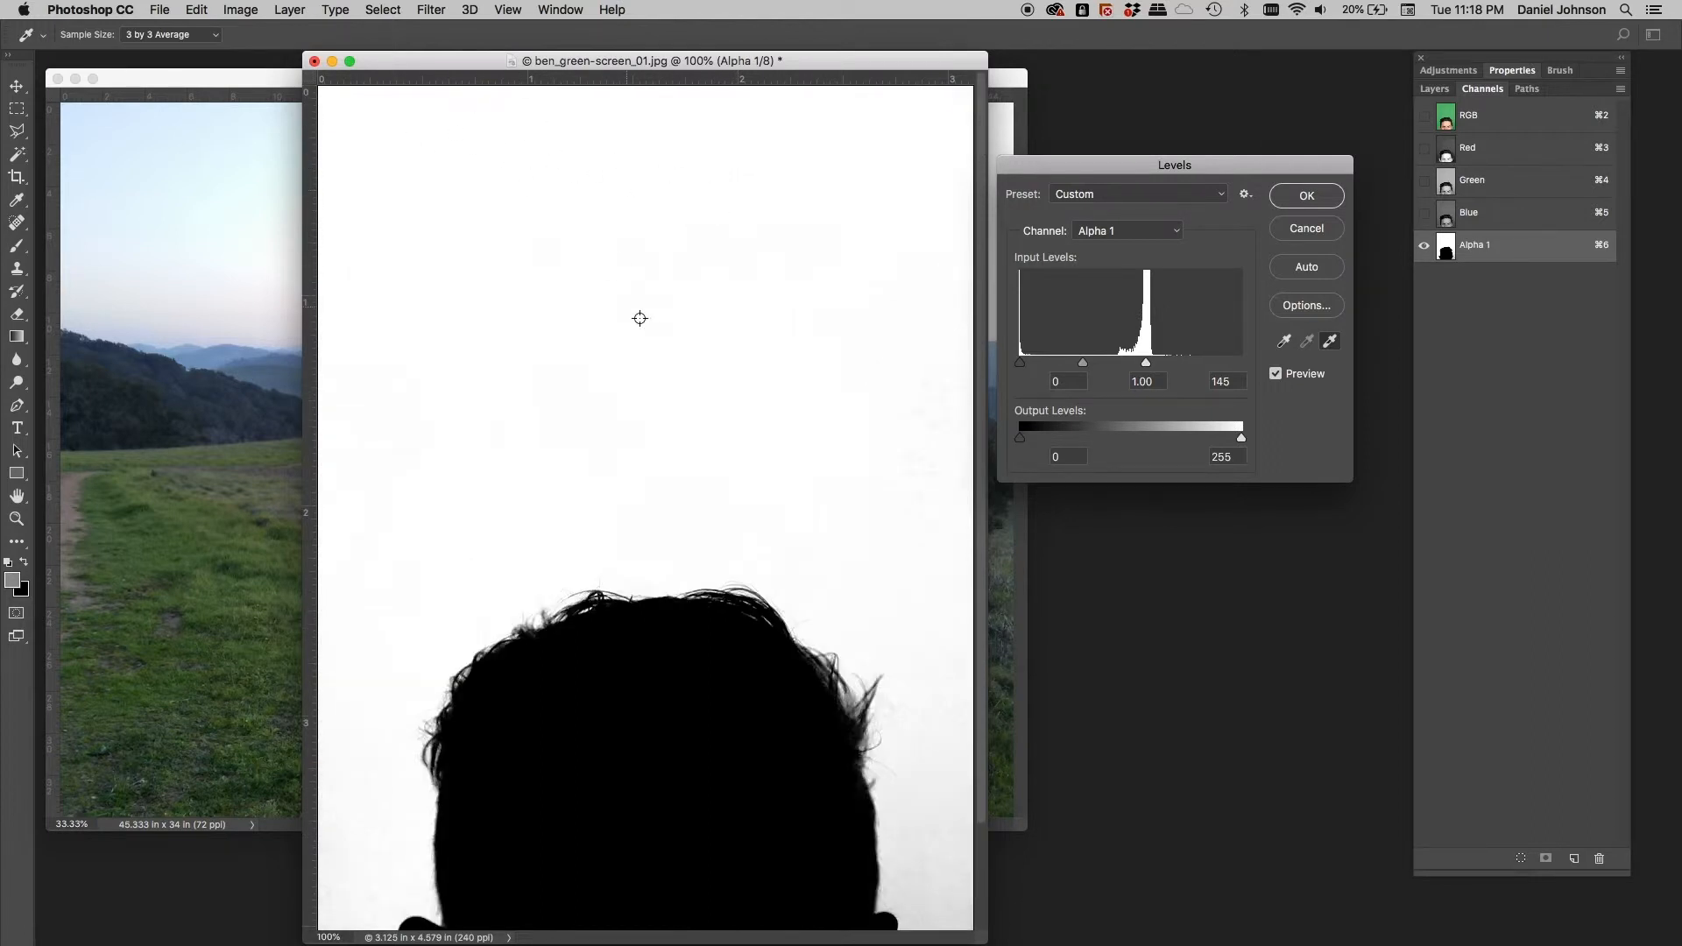
scroll(640, 318, down, 5)
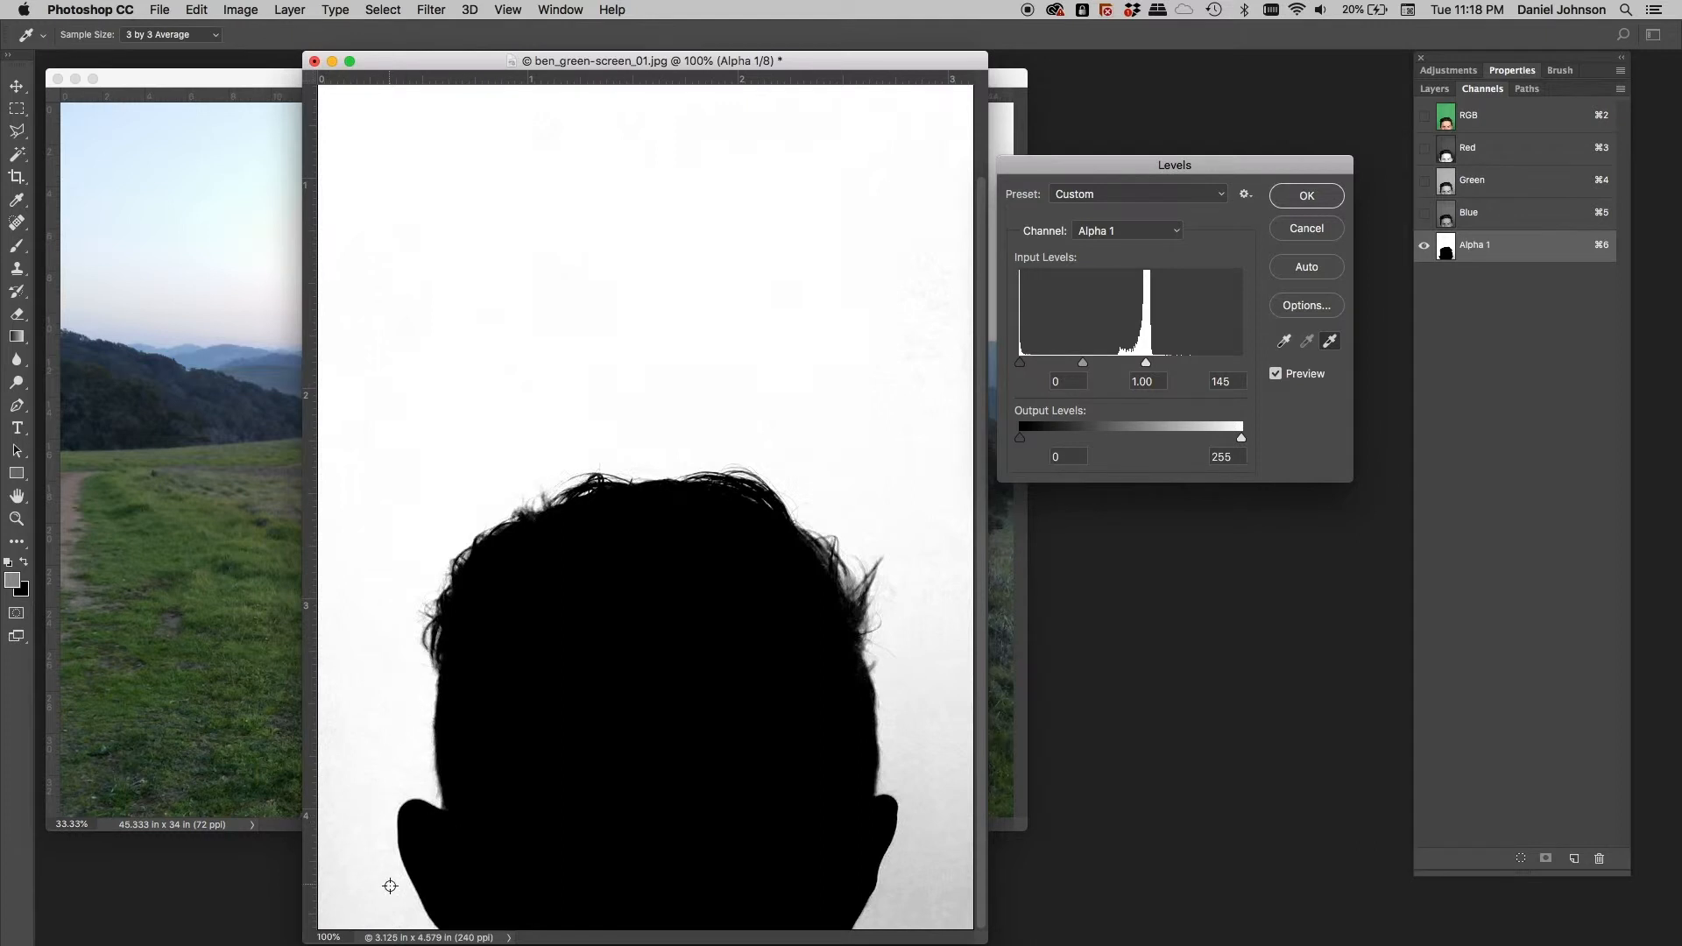
key(super+equal)
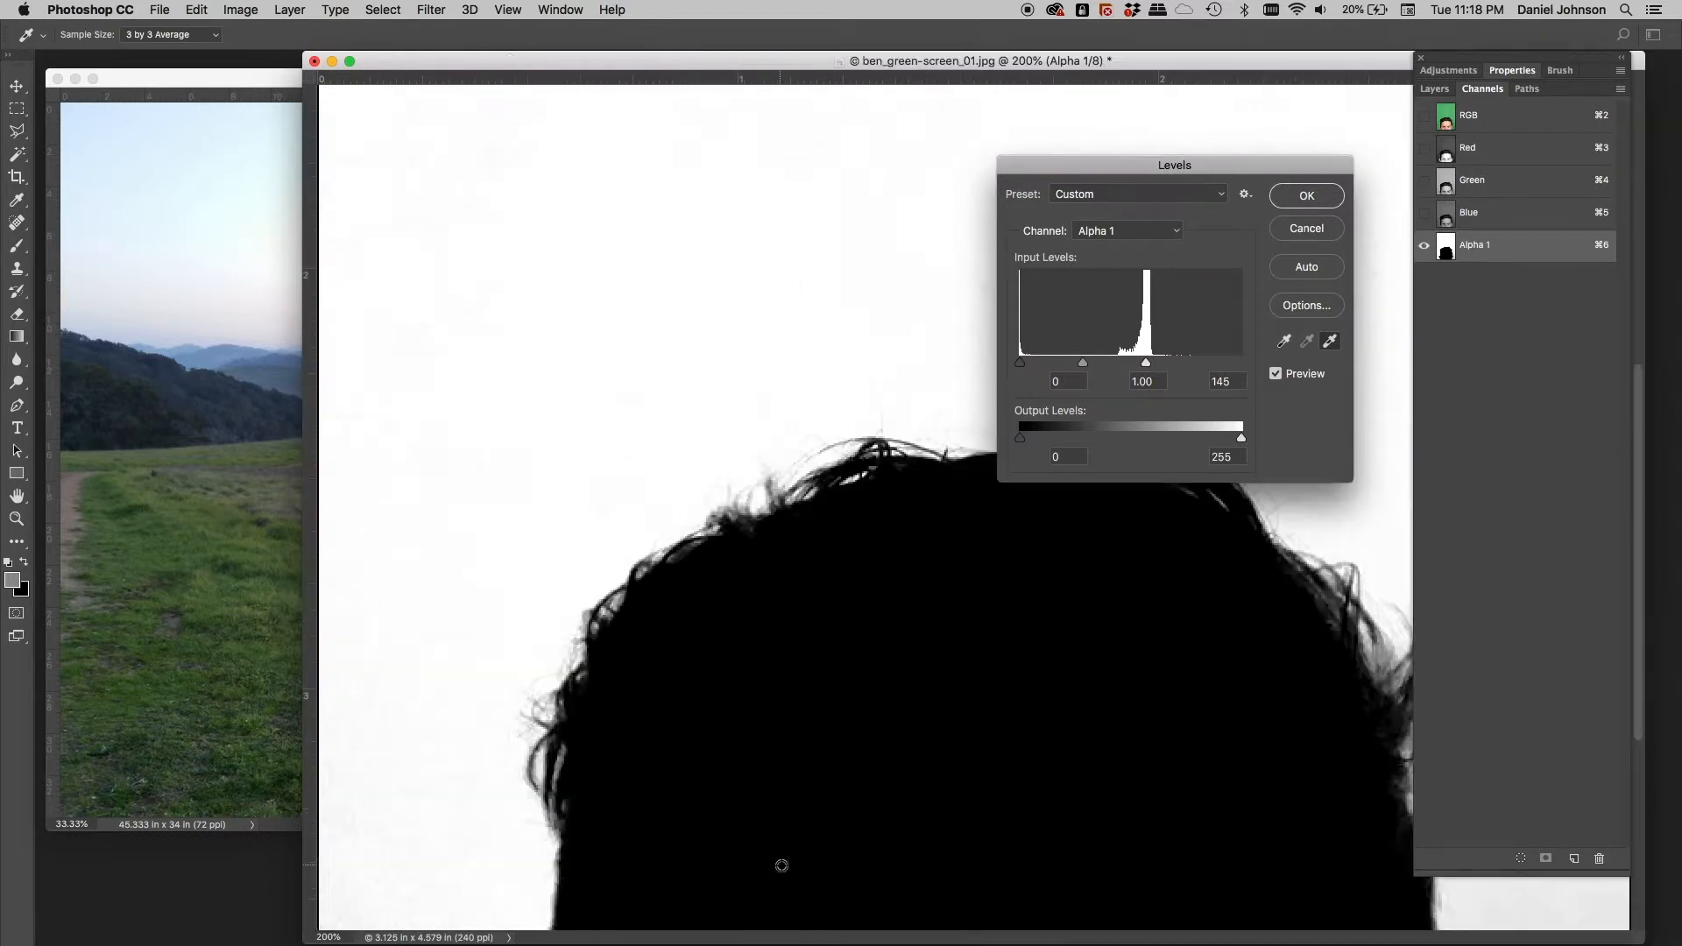
scroll(1008, 850, down, 5)
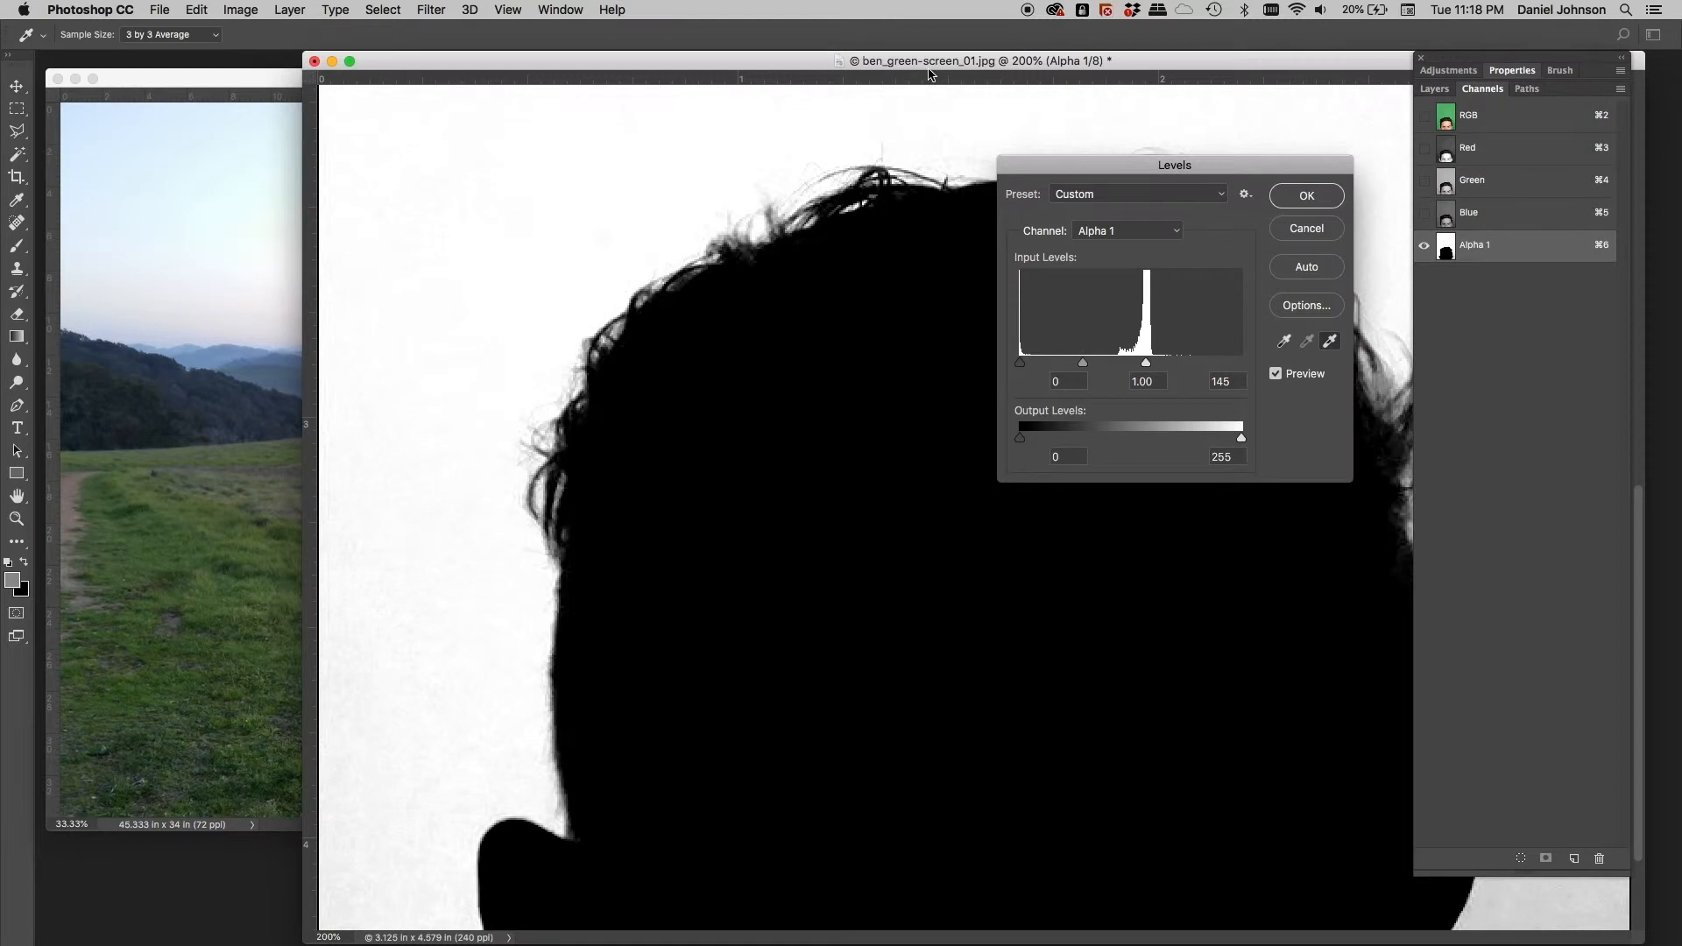
drag(930, 61, 588, 59)
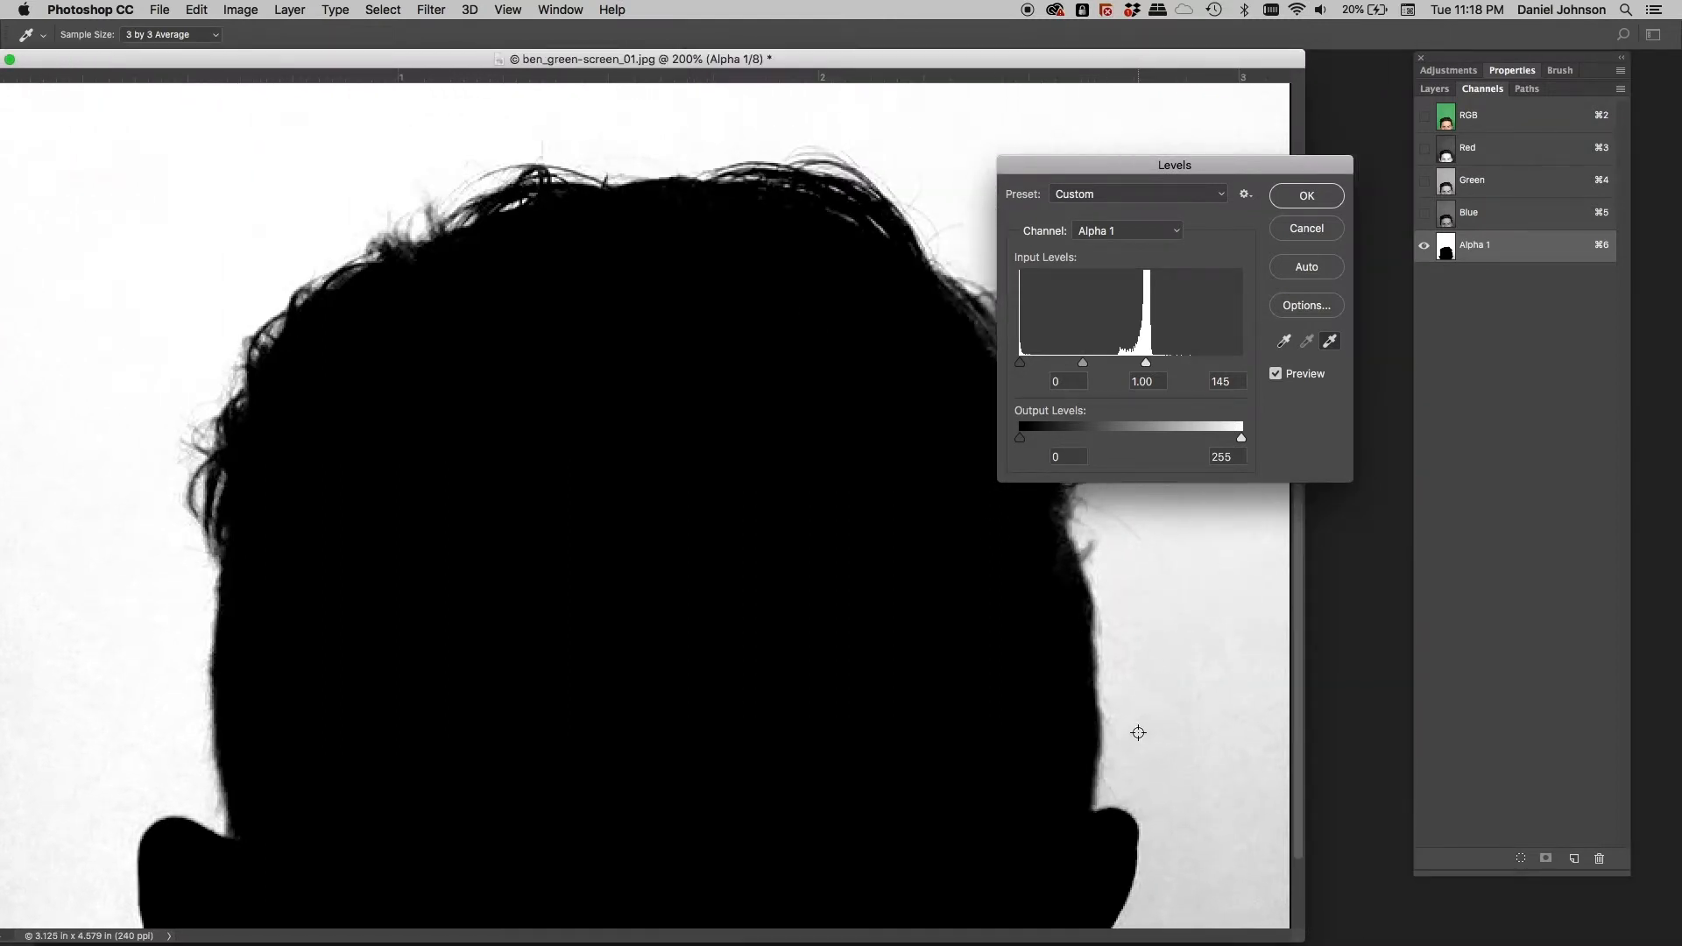
click(1139, 731)
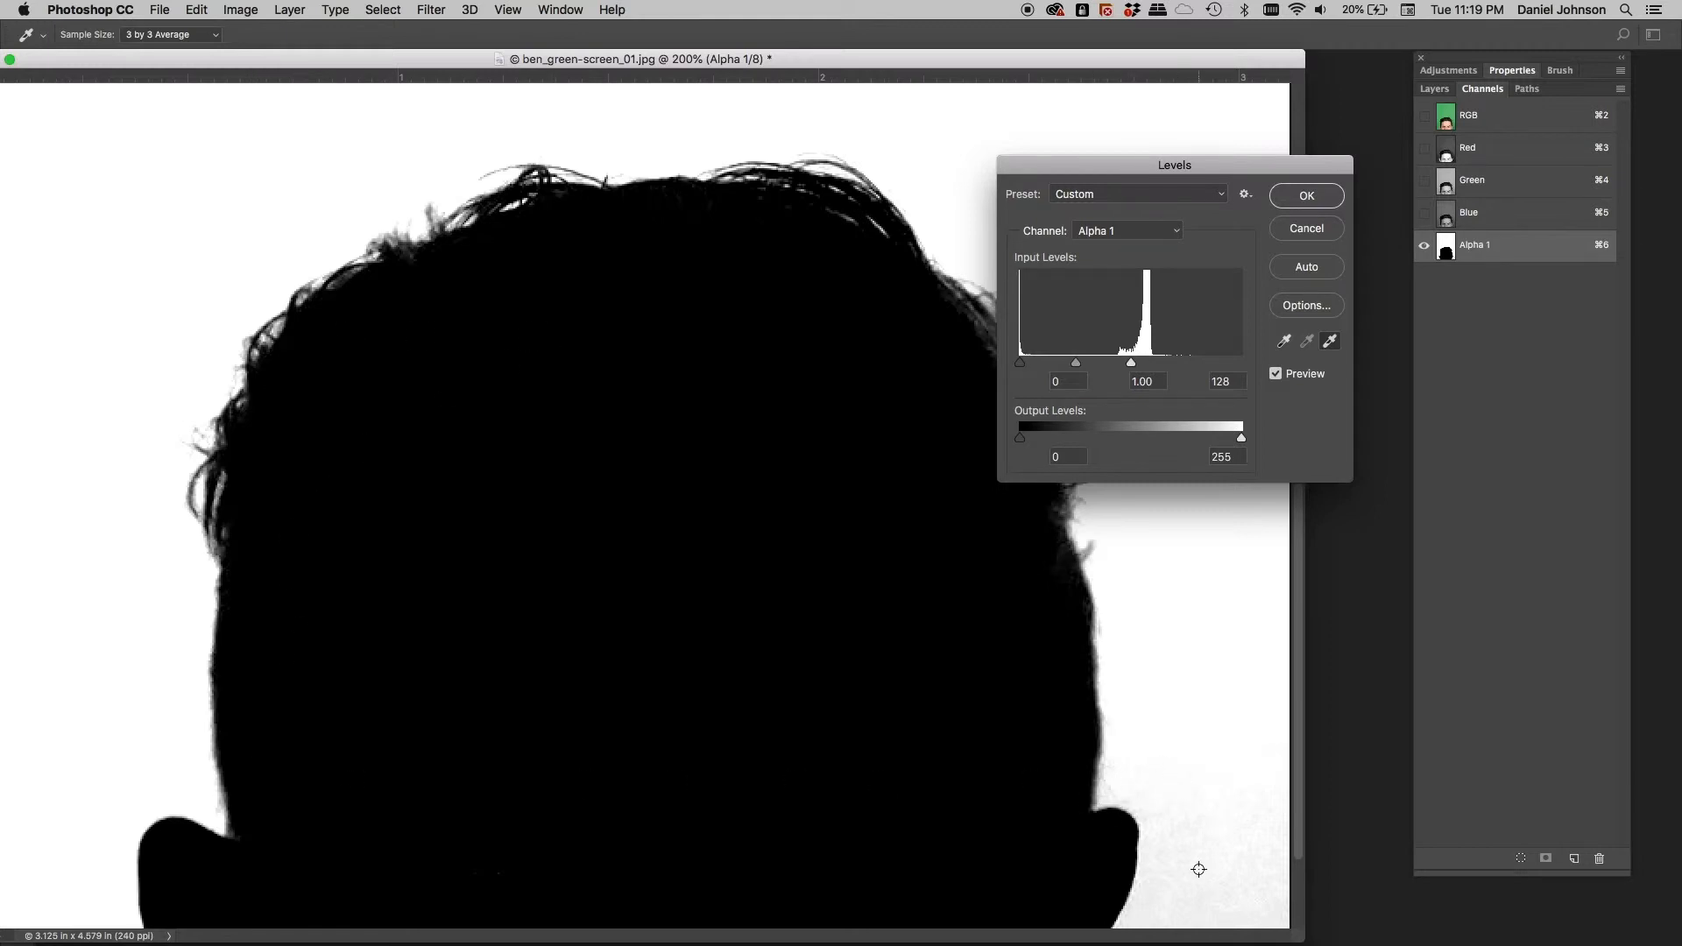
drag(1194, 874, 1180, 662)
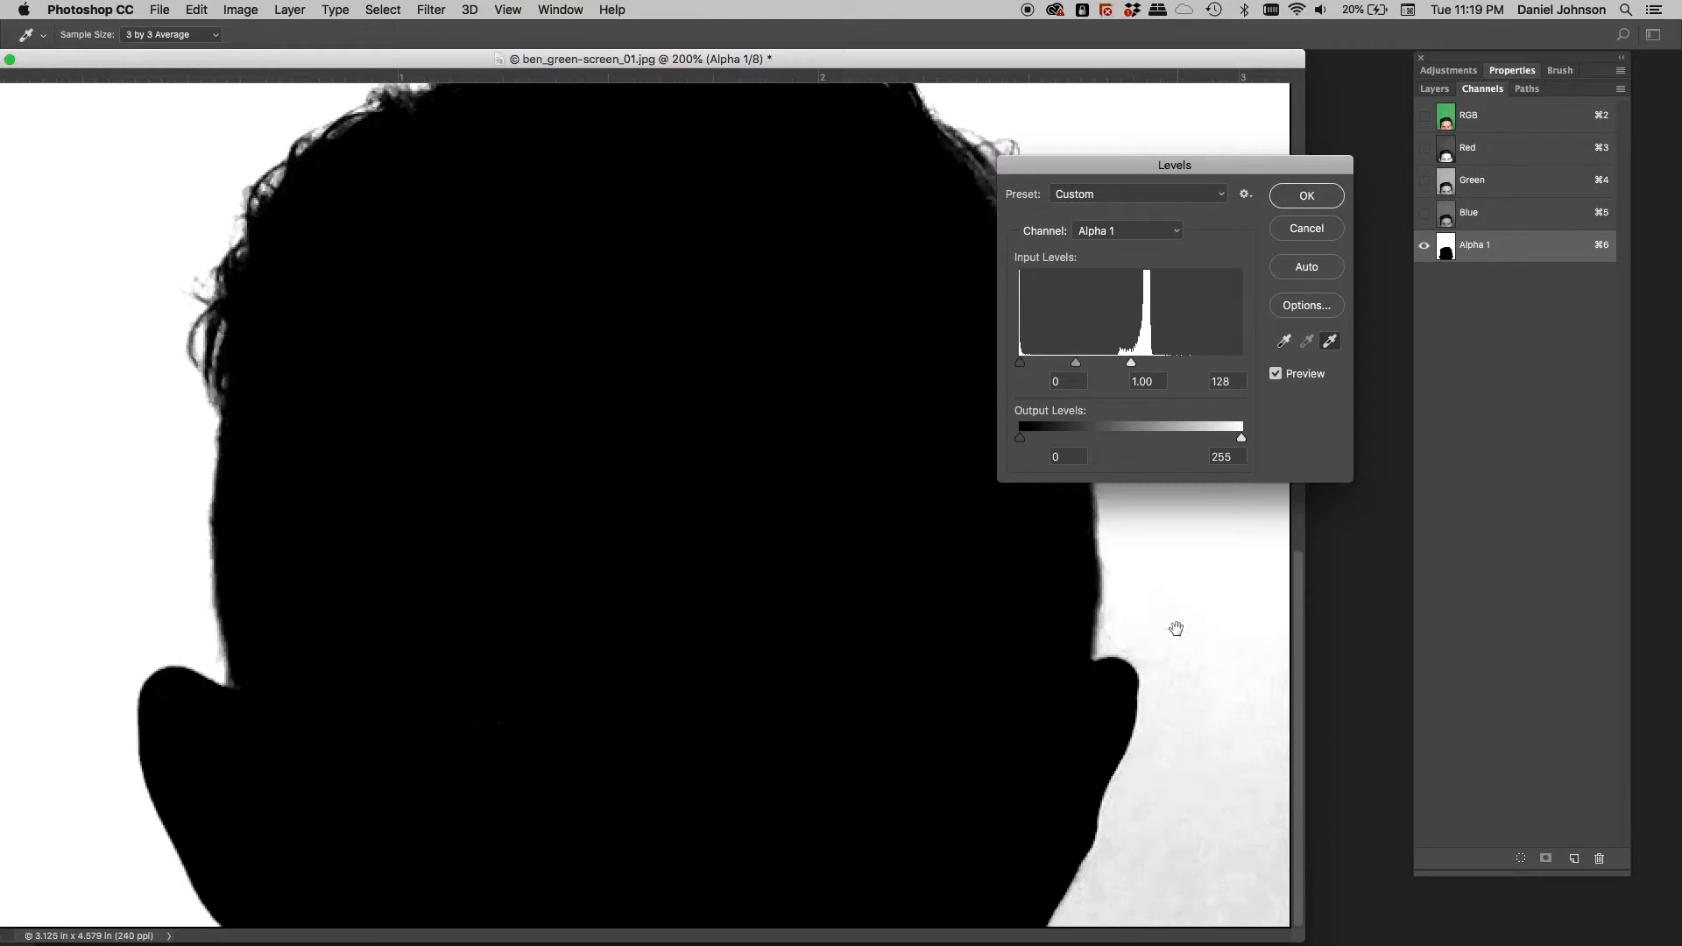
click(1098, 889)
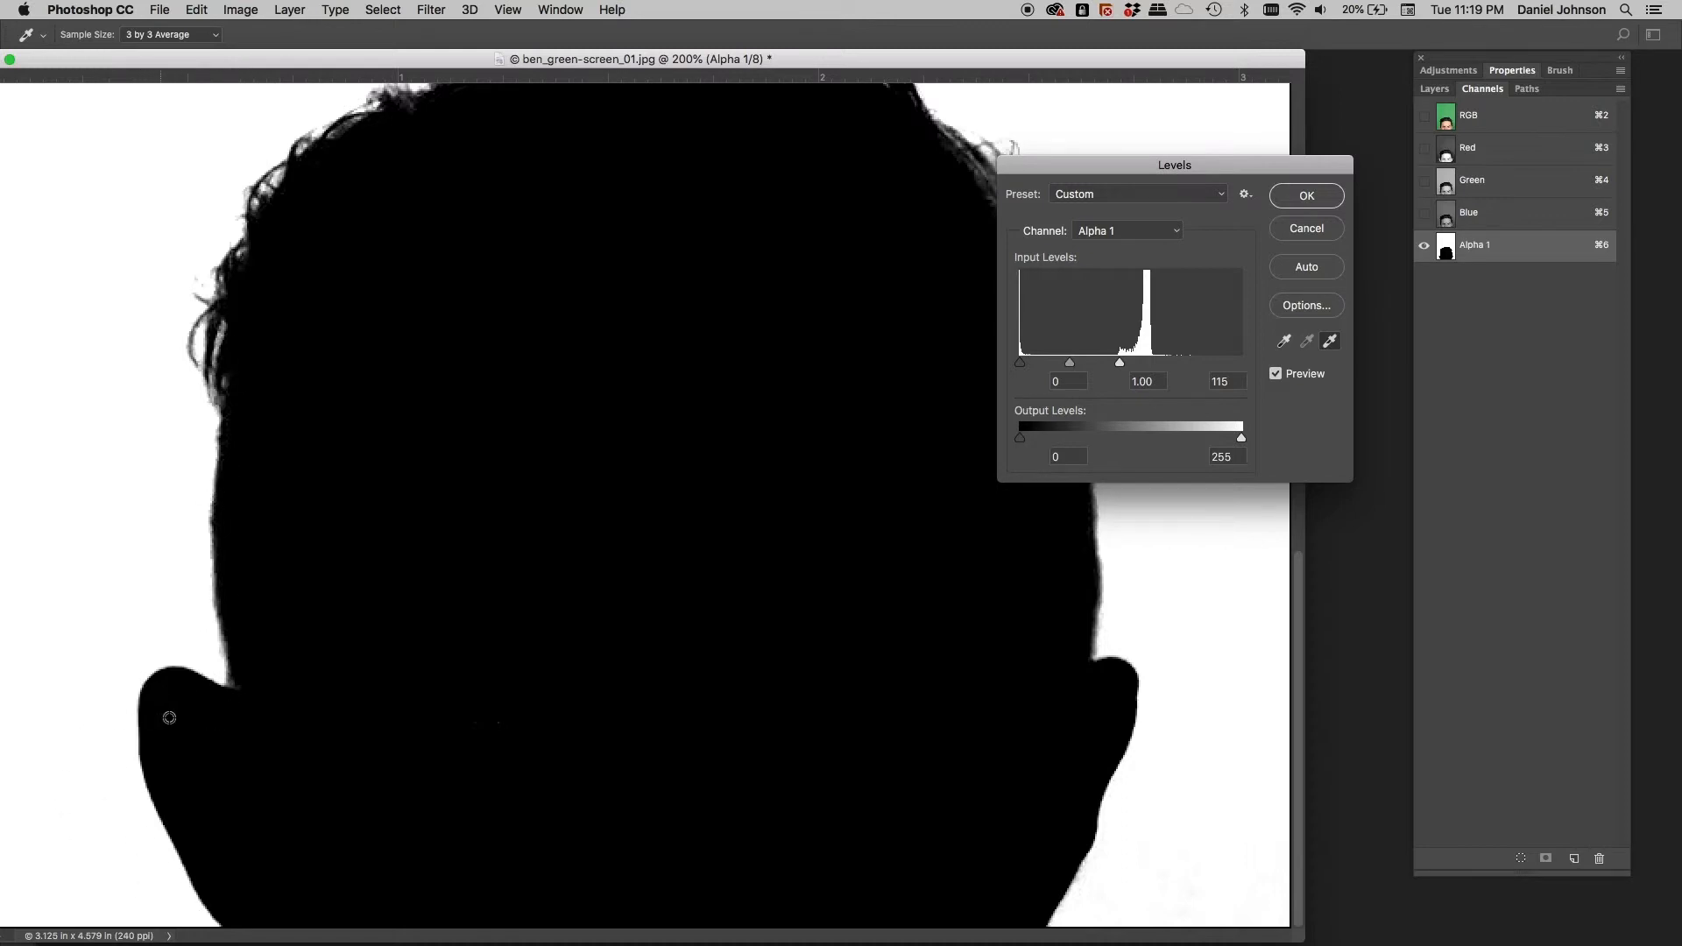
drag(274, 603, 260, 795)
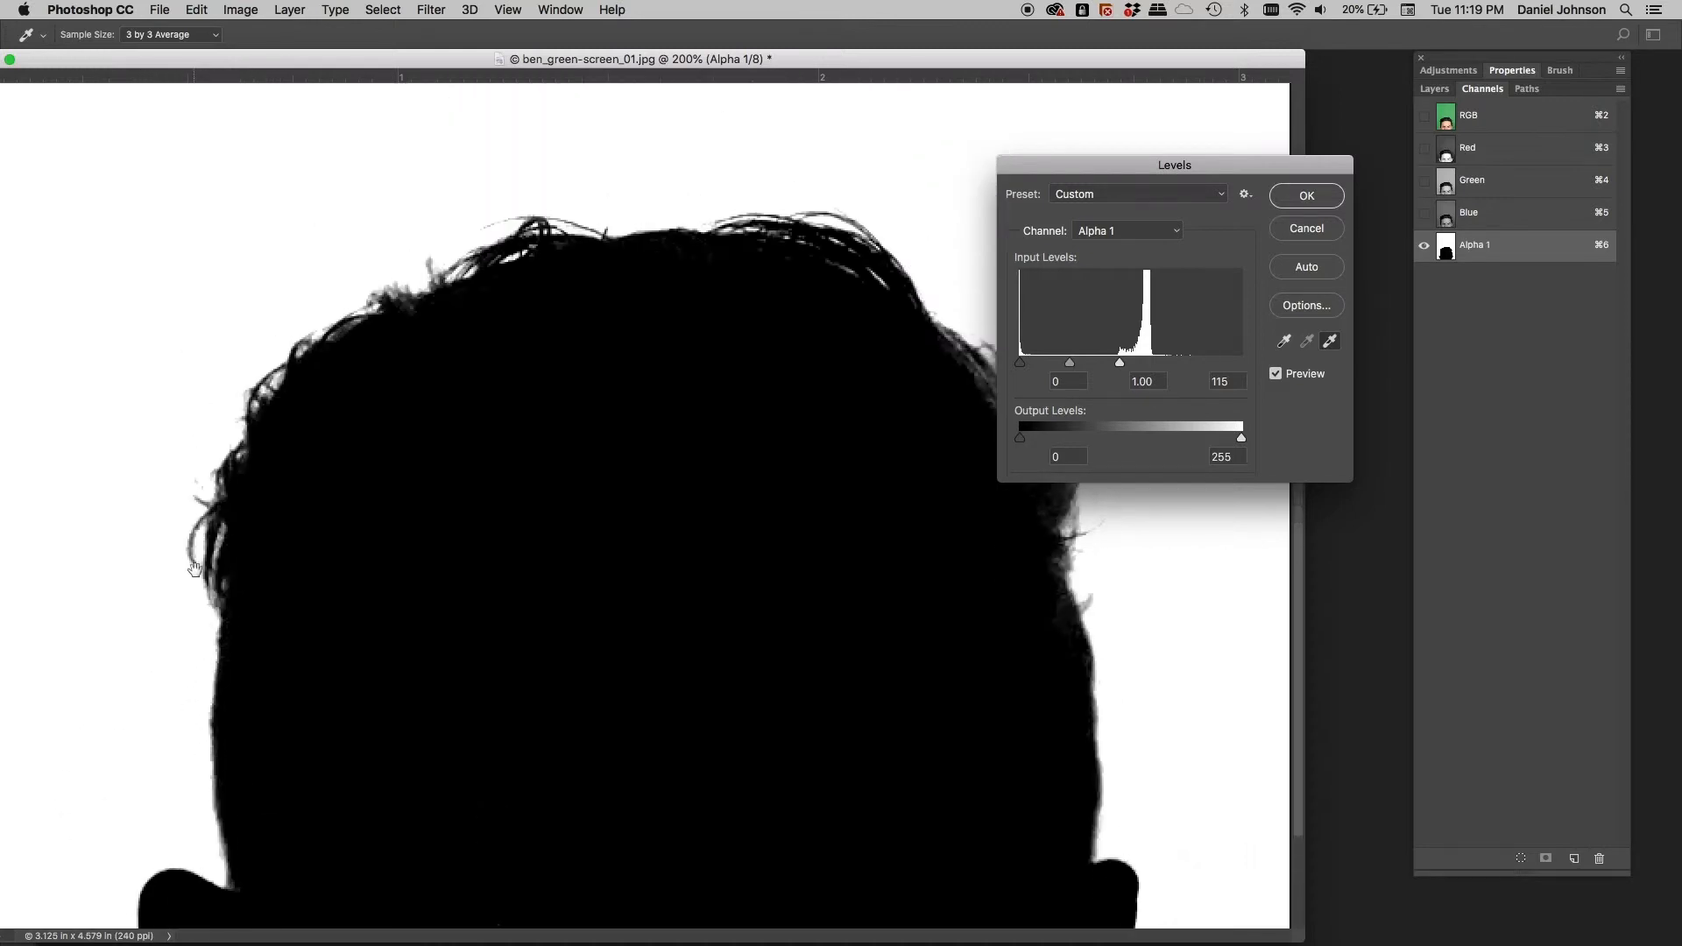
drag(195, 570, 167, 671)
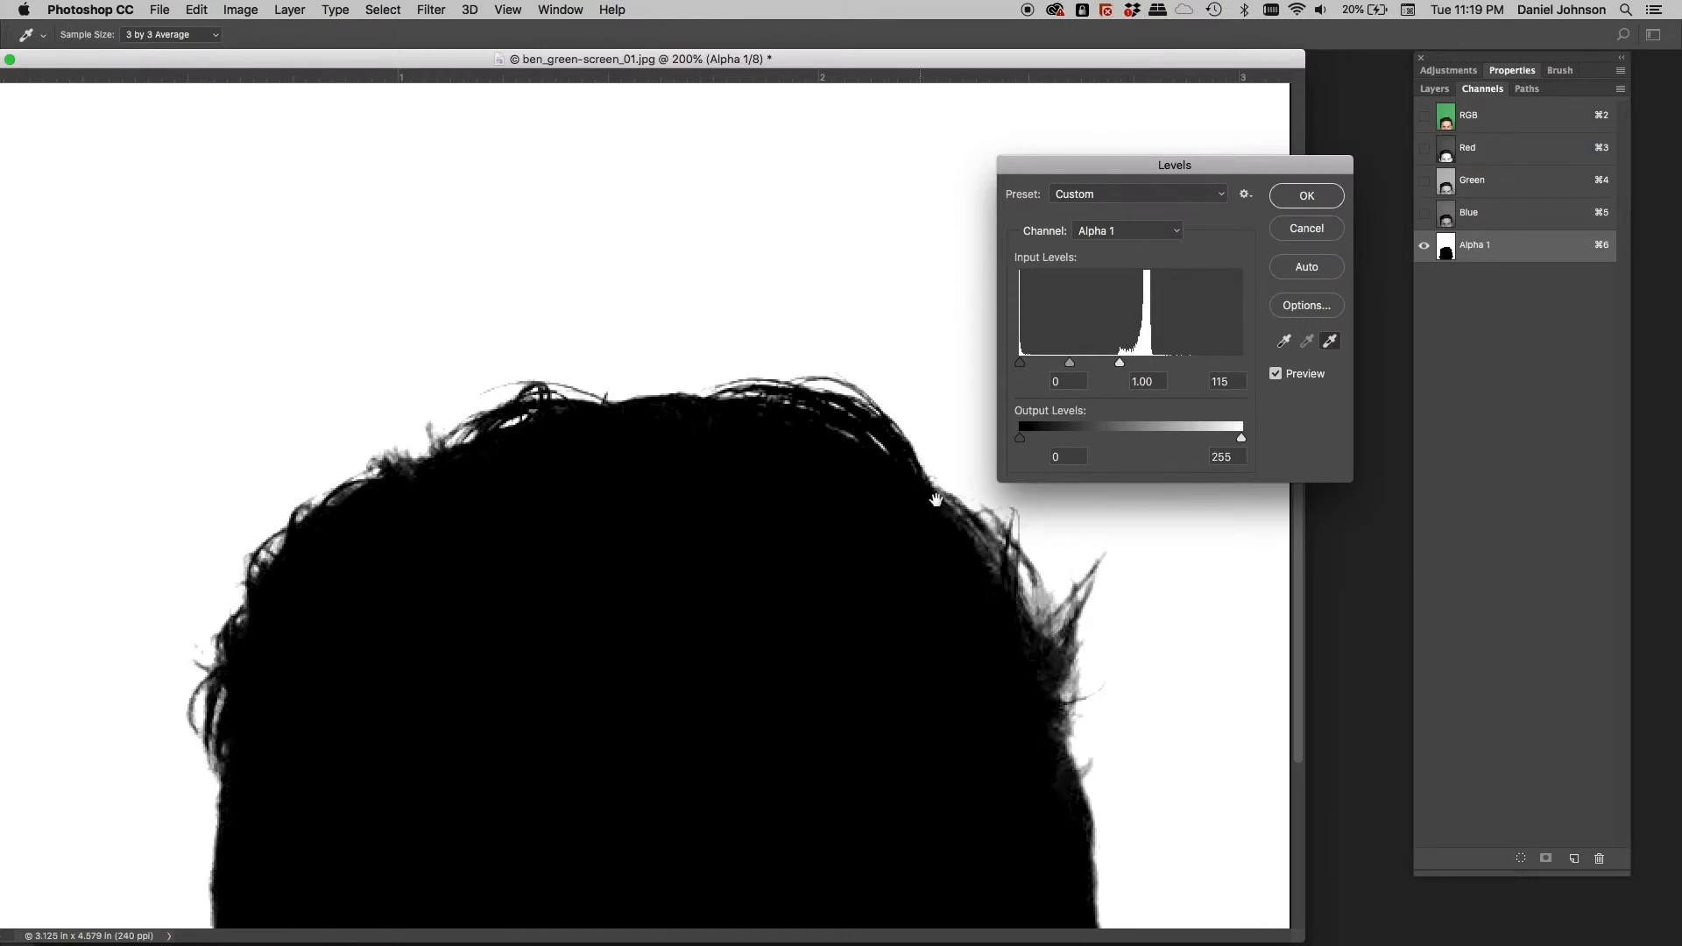
Sample hair areas with the black-point eyedropper, then apply Levels at white input 115
click(1286, 342)
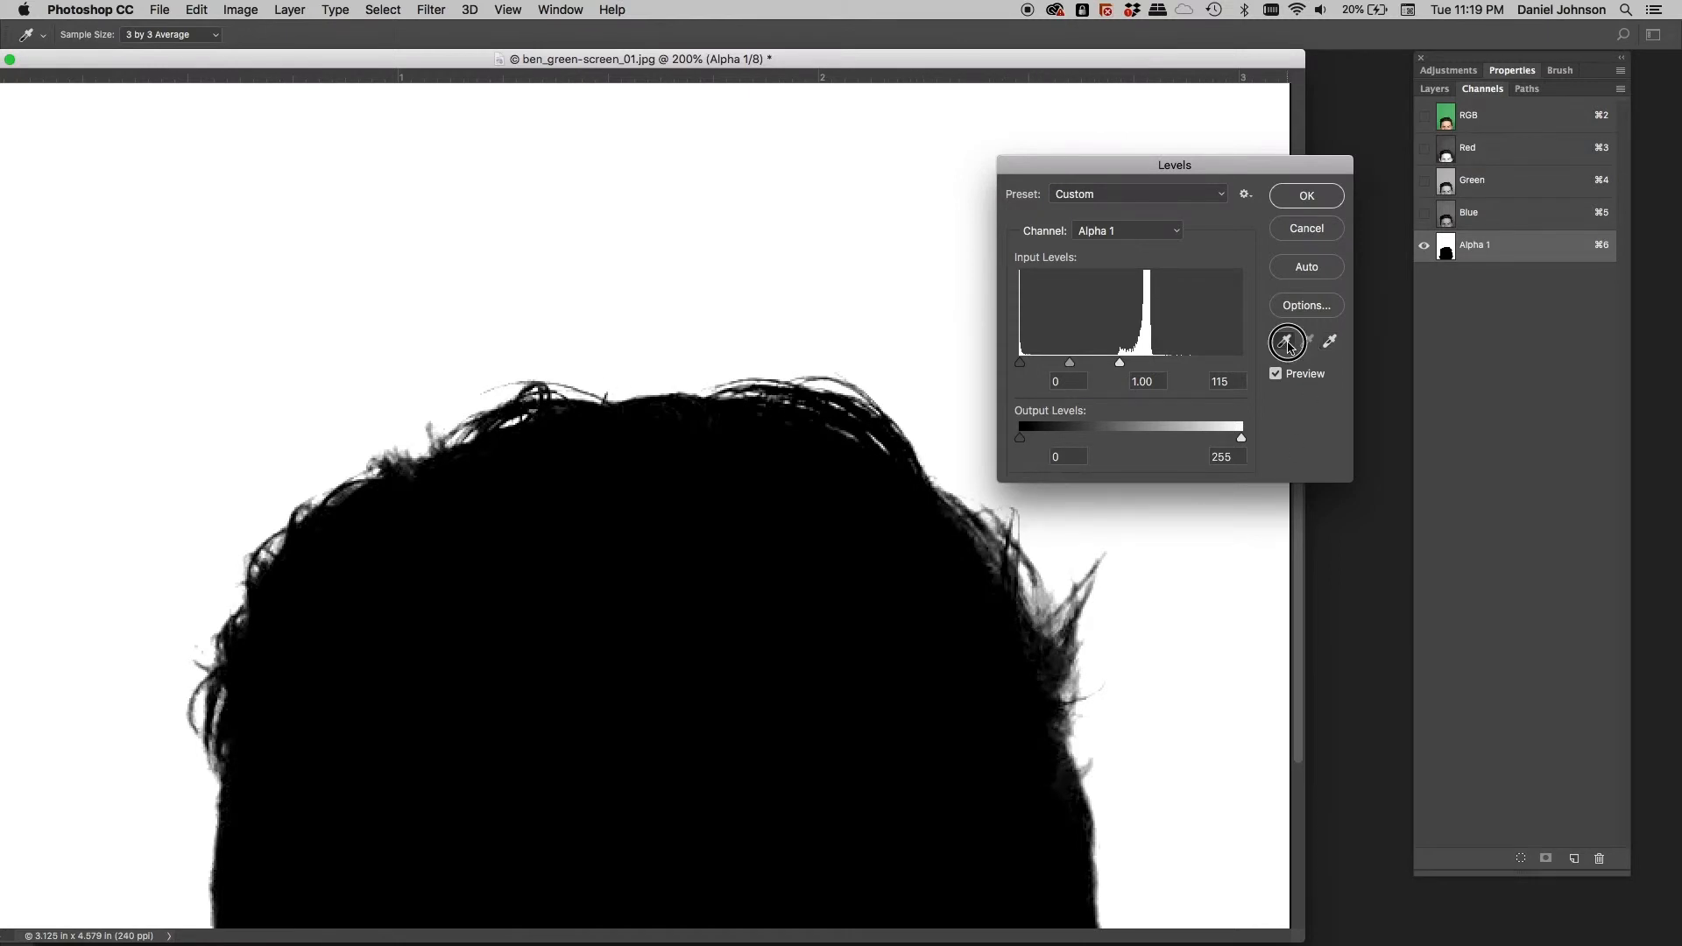
drag(544, 774, 581, 661)
click(804, 730)
click(804, 862)
click(799, 763)
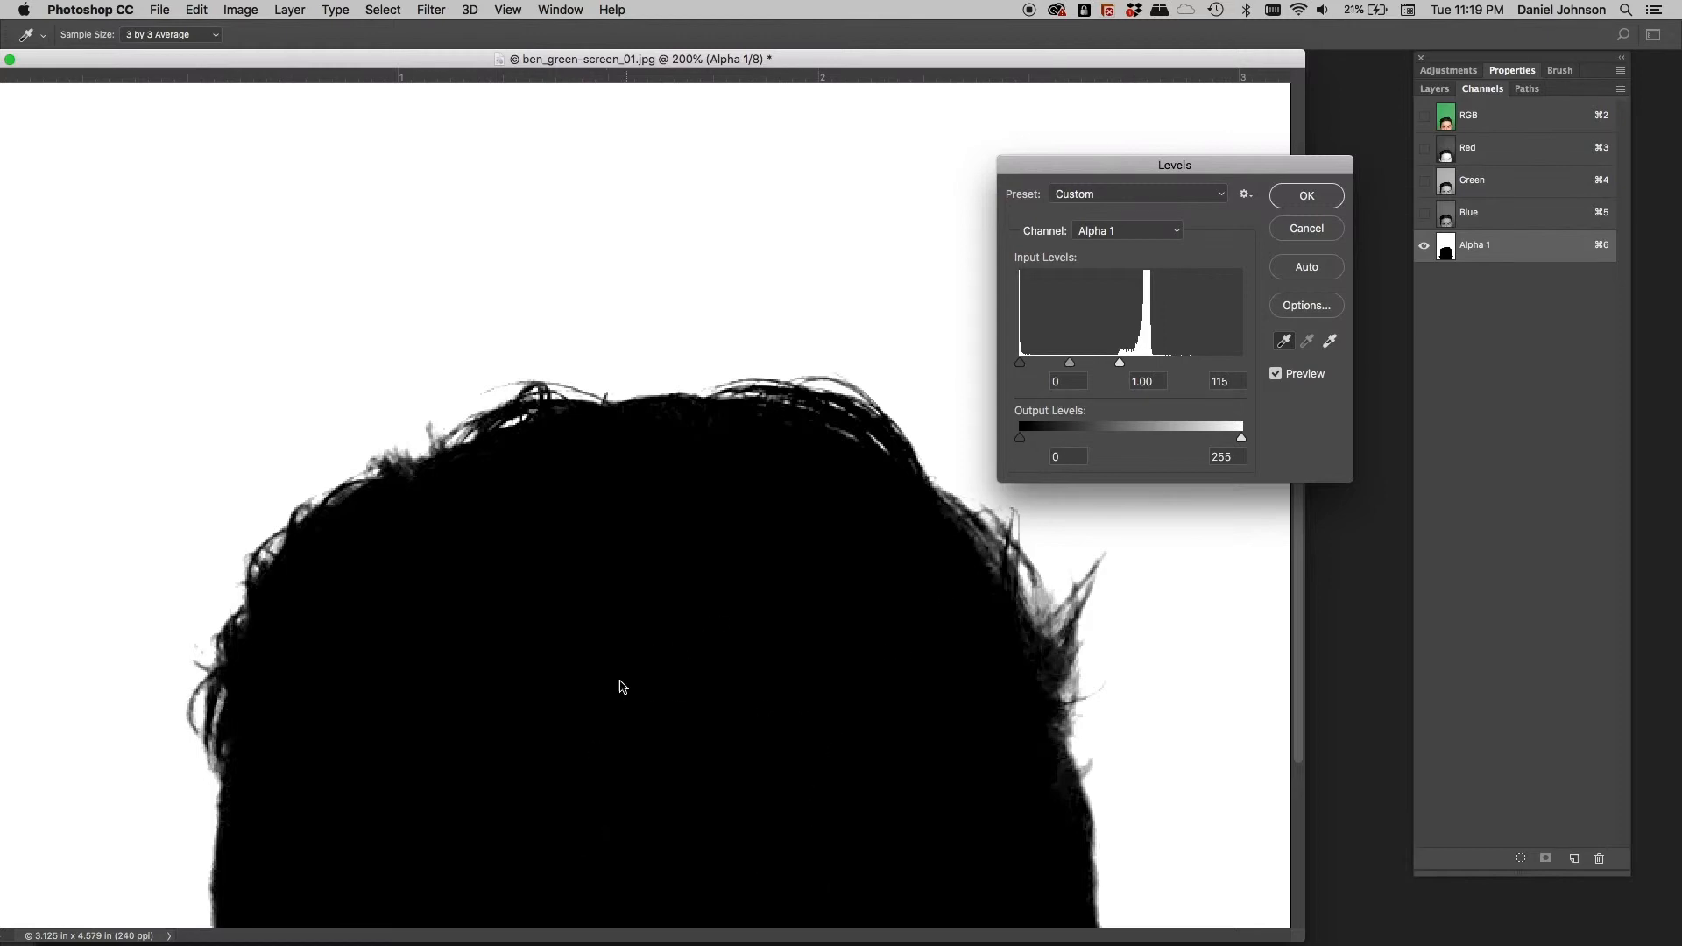
click(892, 750)
key(super+minus)
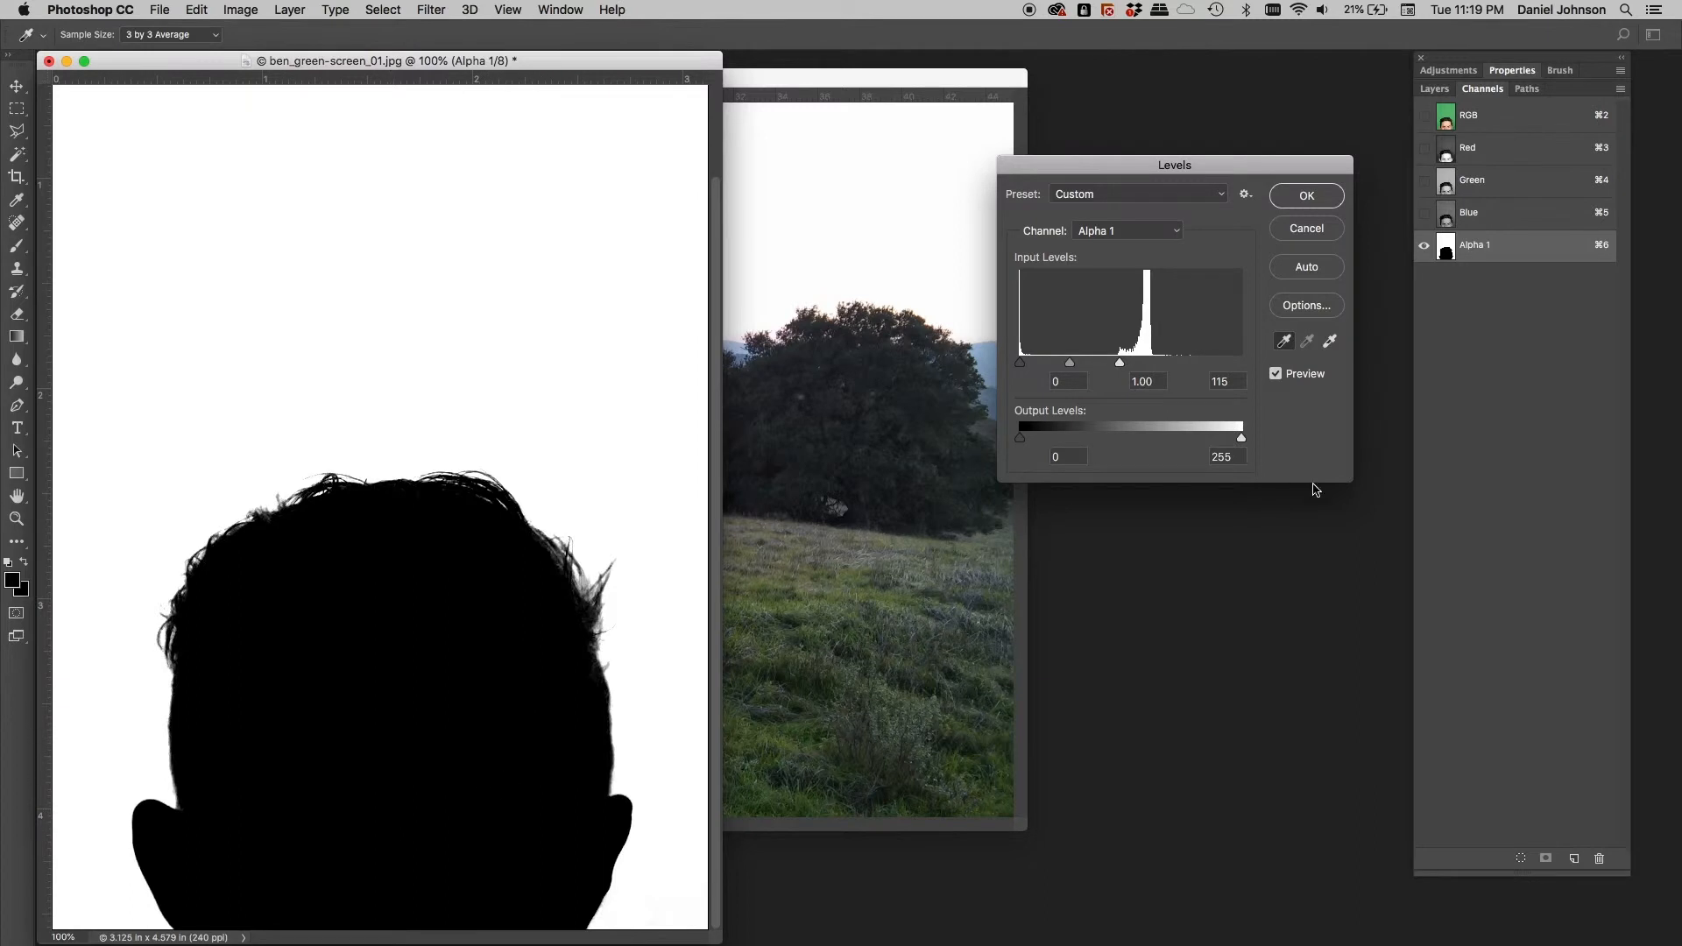
click(1304, 203)
key(m)
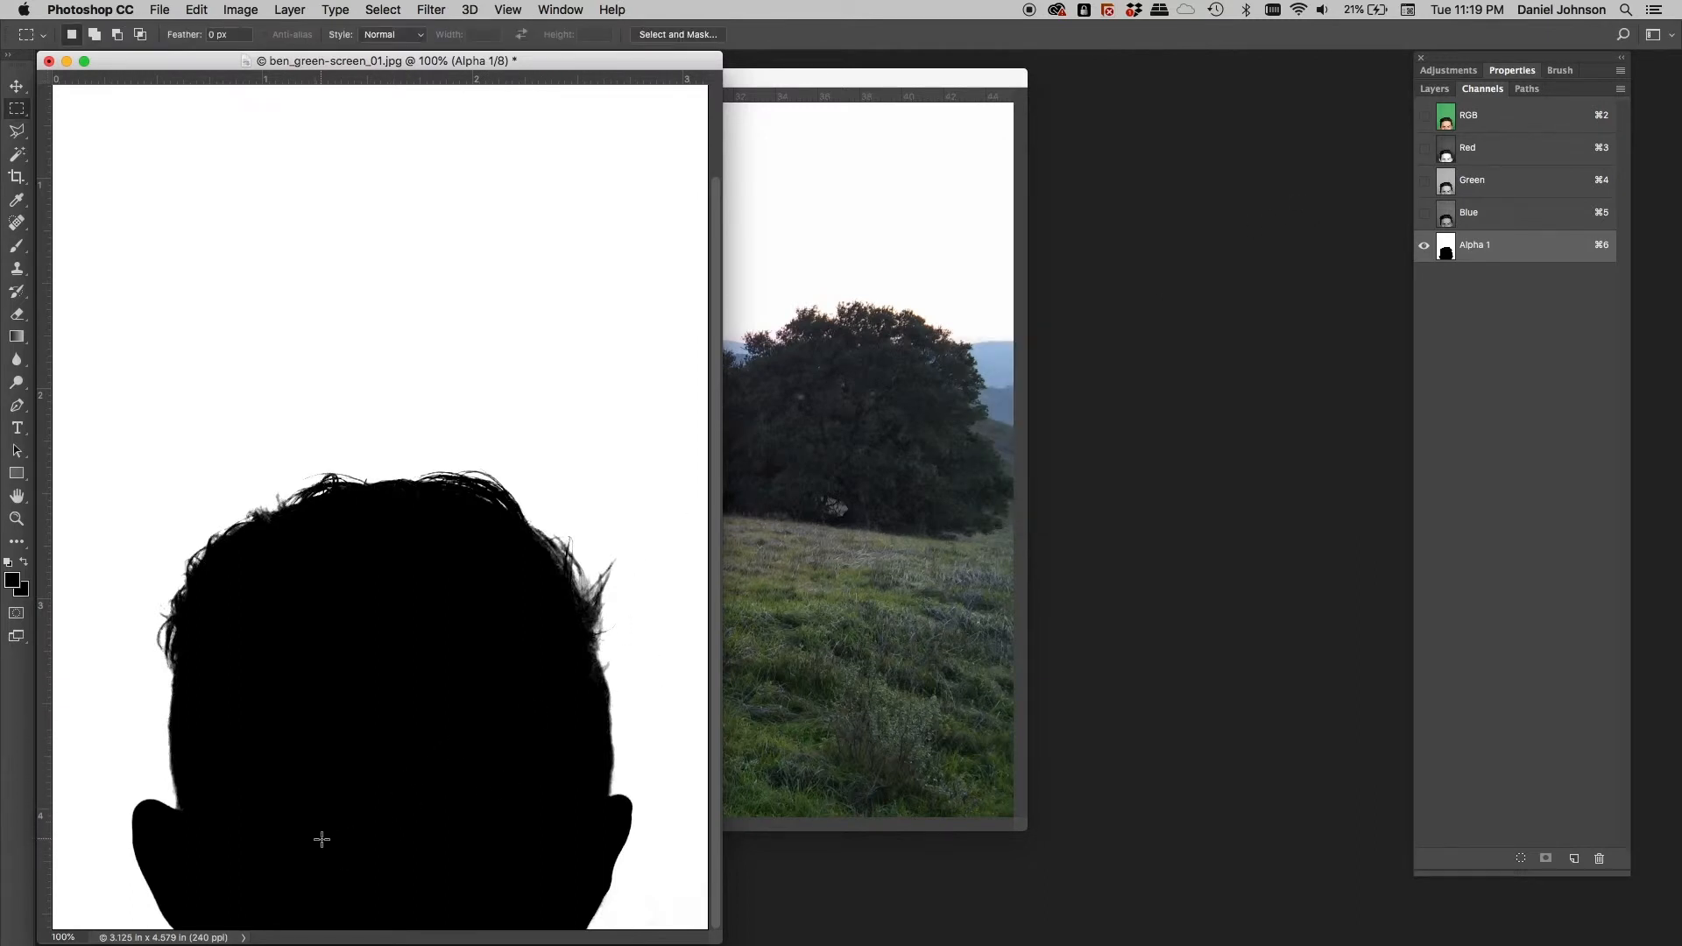
Whiten the background below and above the head with rectangular selections, dismissing an accidental Save As
drag(224, 612, 530, 944)
key(x)
key(super+d)
scroll(145, 483, up, 2)
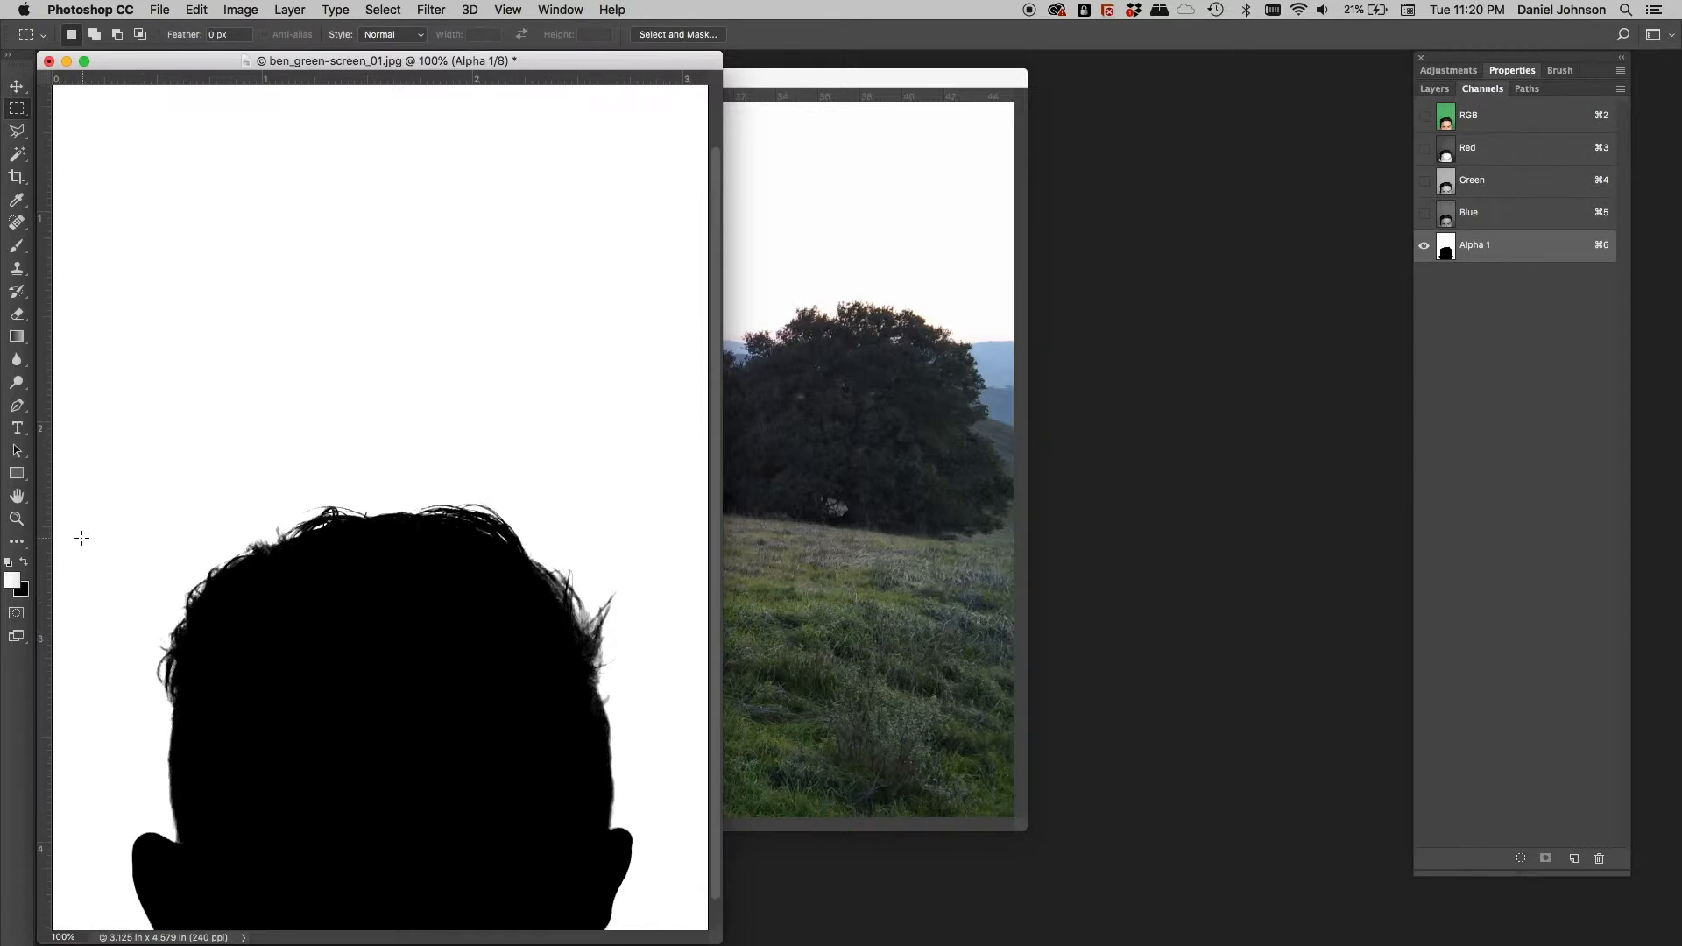
drag(715, 937, 898, 936)
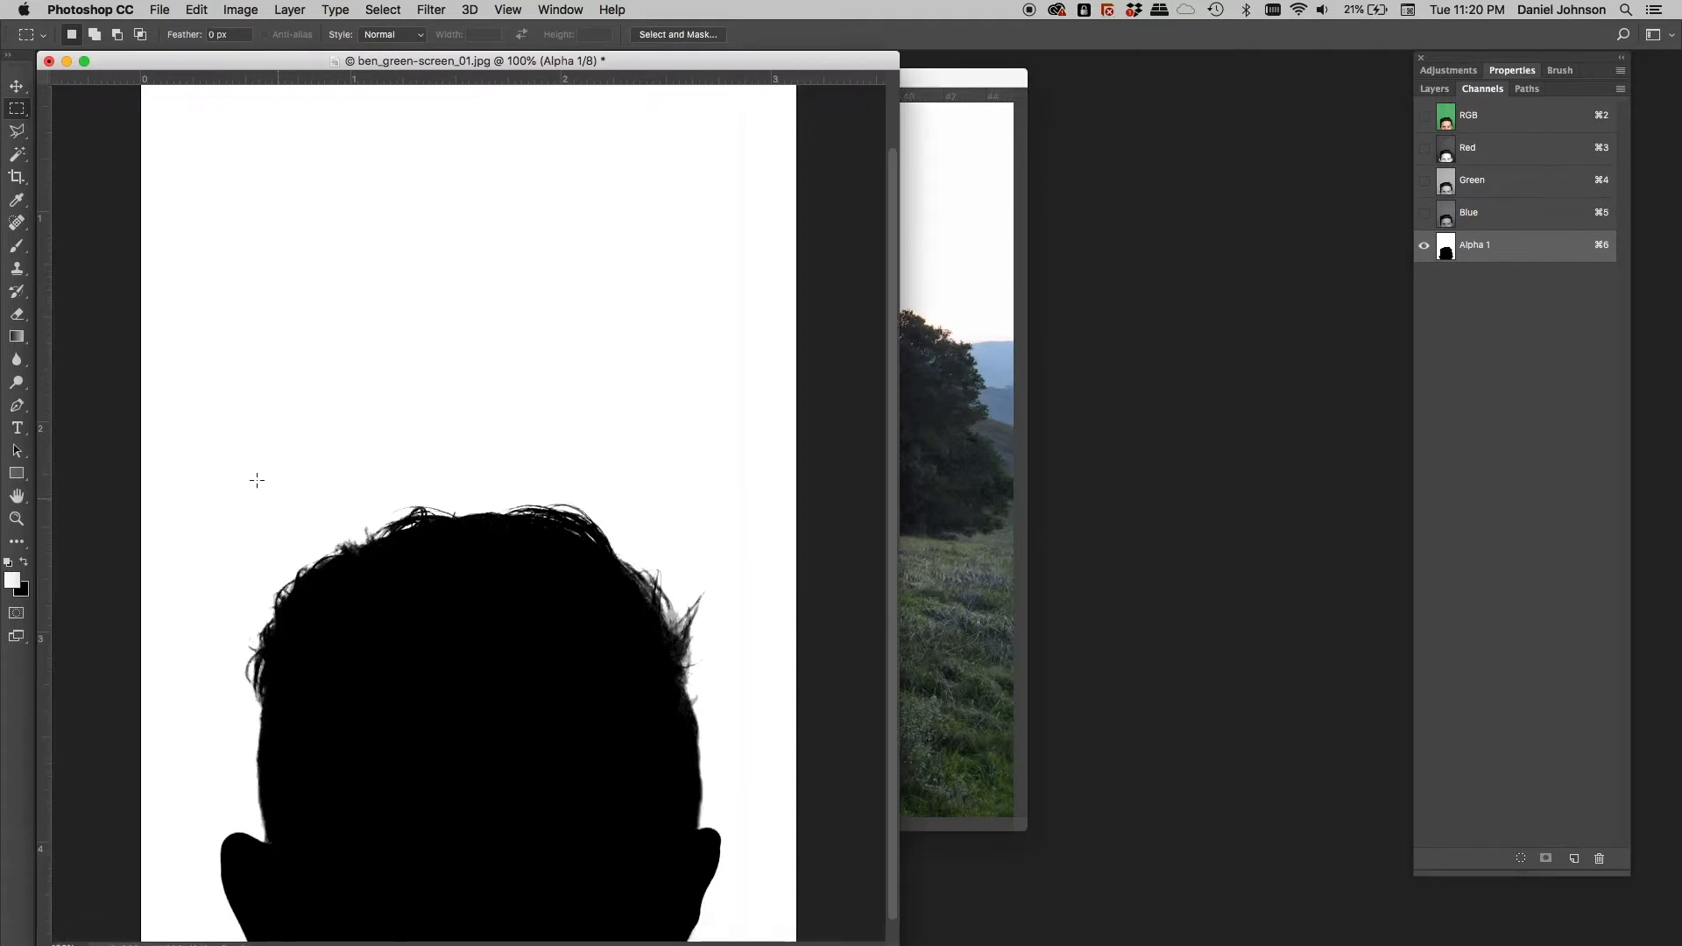
drag(122, 500, 621, 416)
key(super+shift+s)
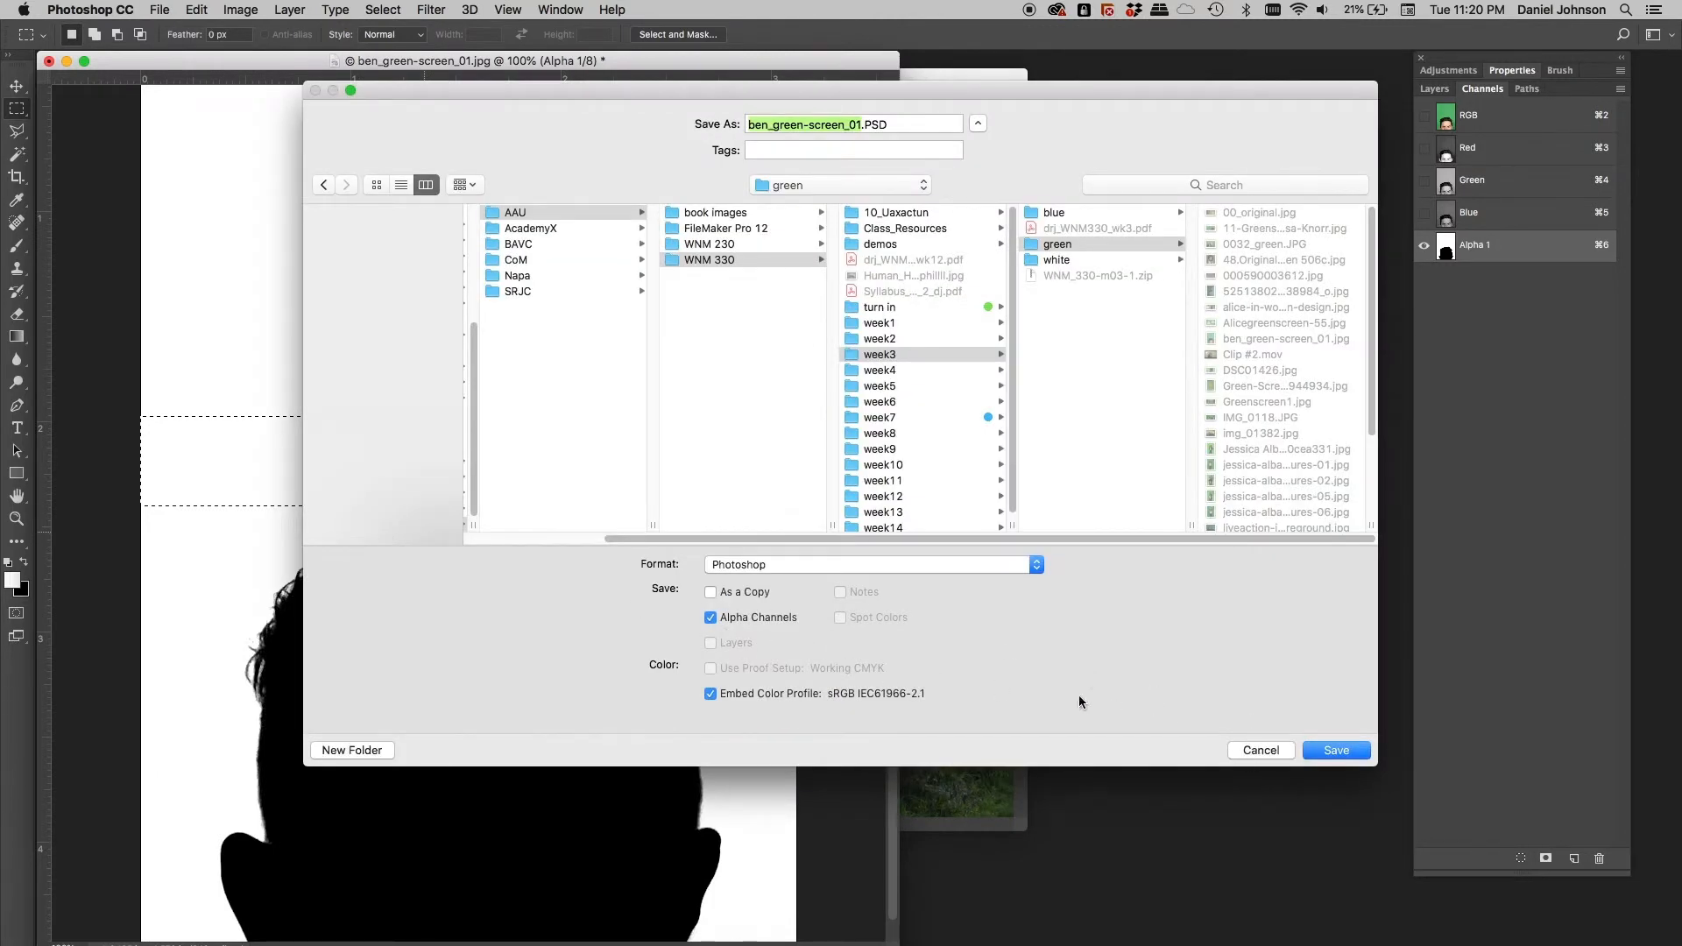
click(1262, 752)
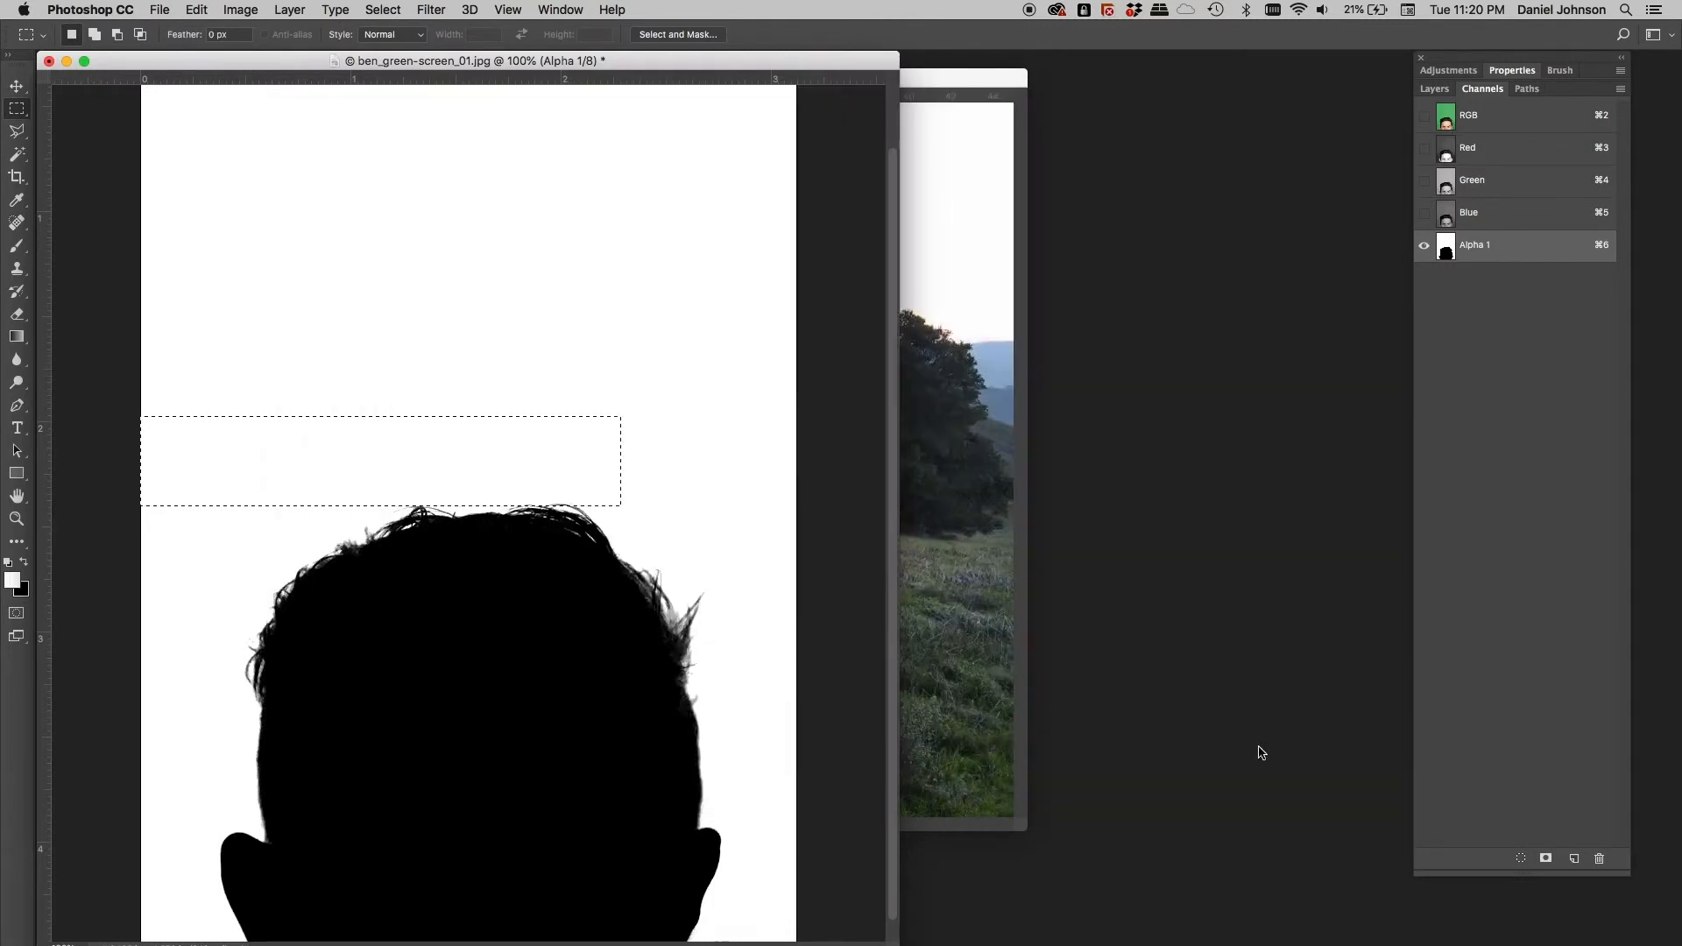
click(123, 495)
Clean up white strips along the image's left and right edges
drag(129, 481, 1036, 11)
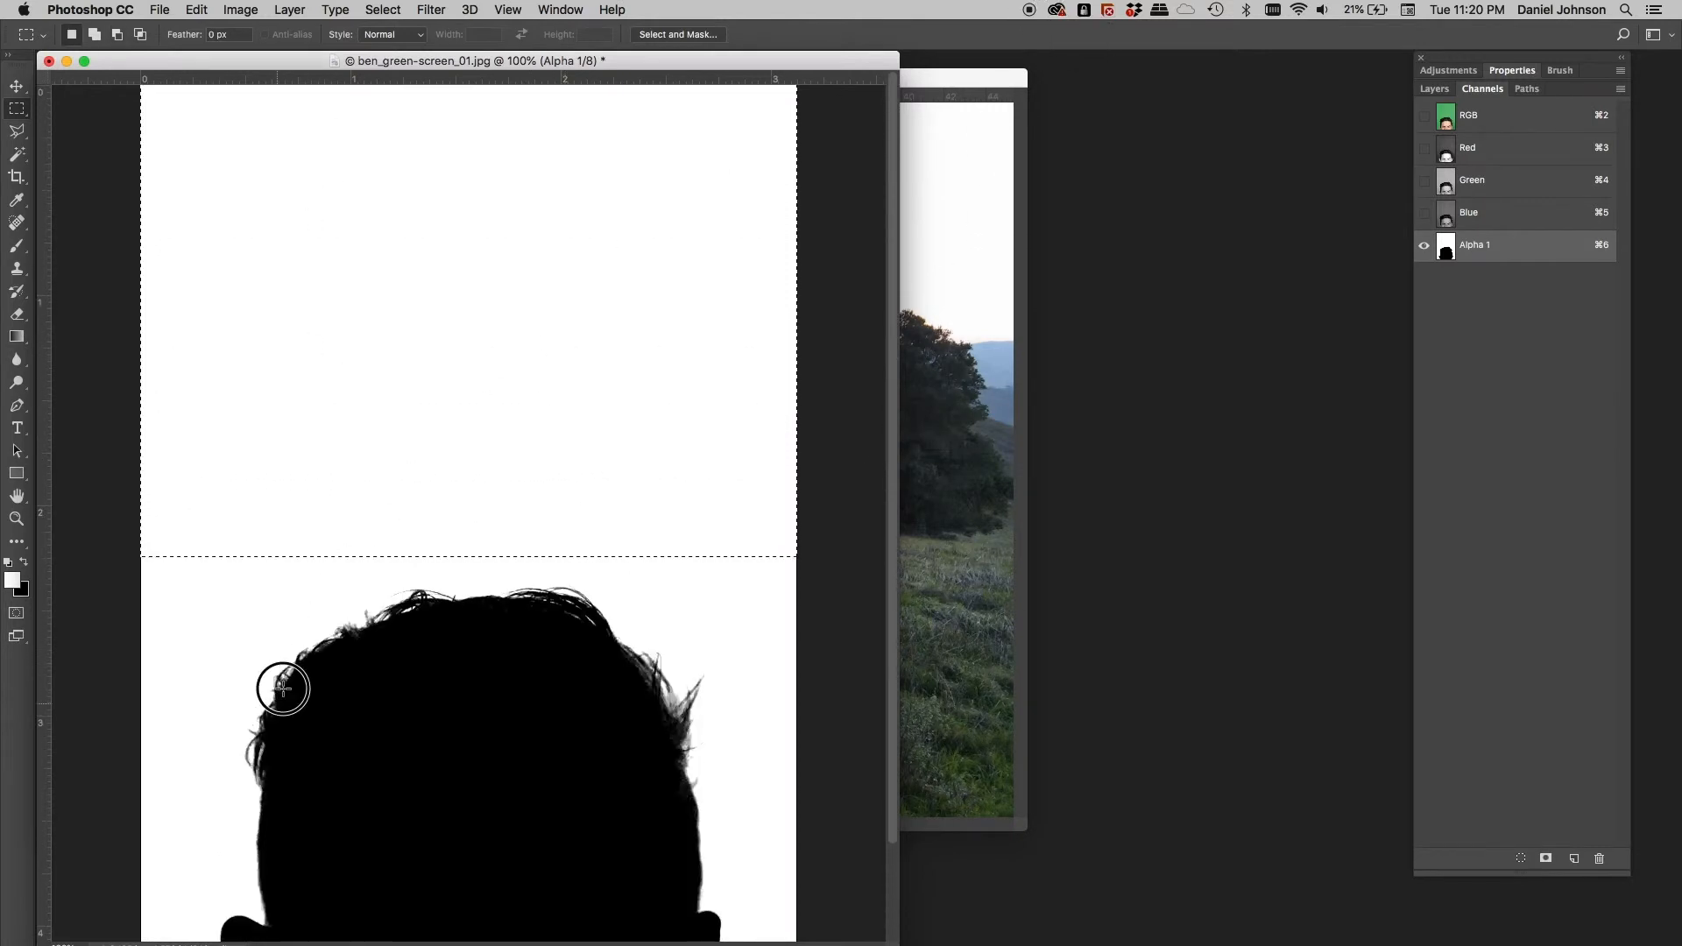
scroll(282, 642, down, 3)
drag(109, 403, 182, 931)
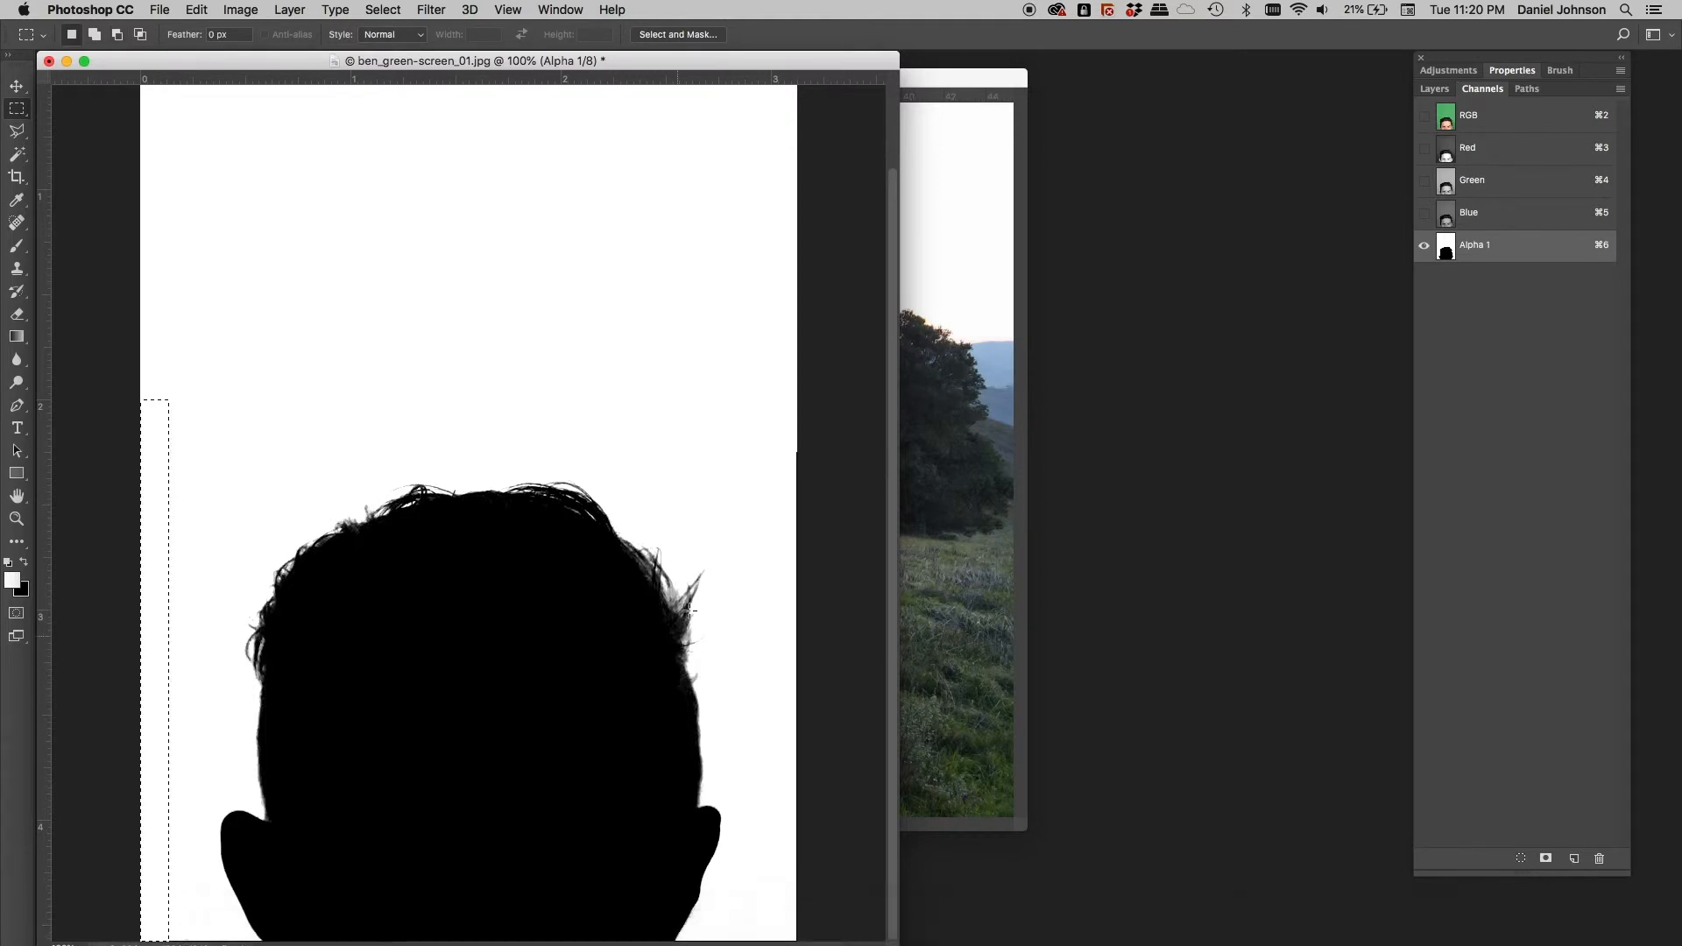
drag(773, 384, 907, 918)
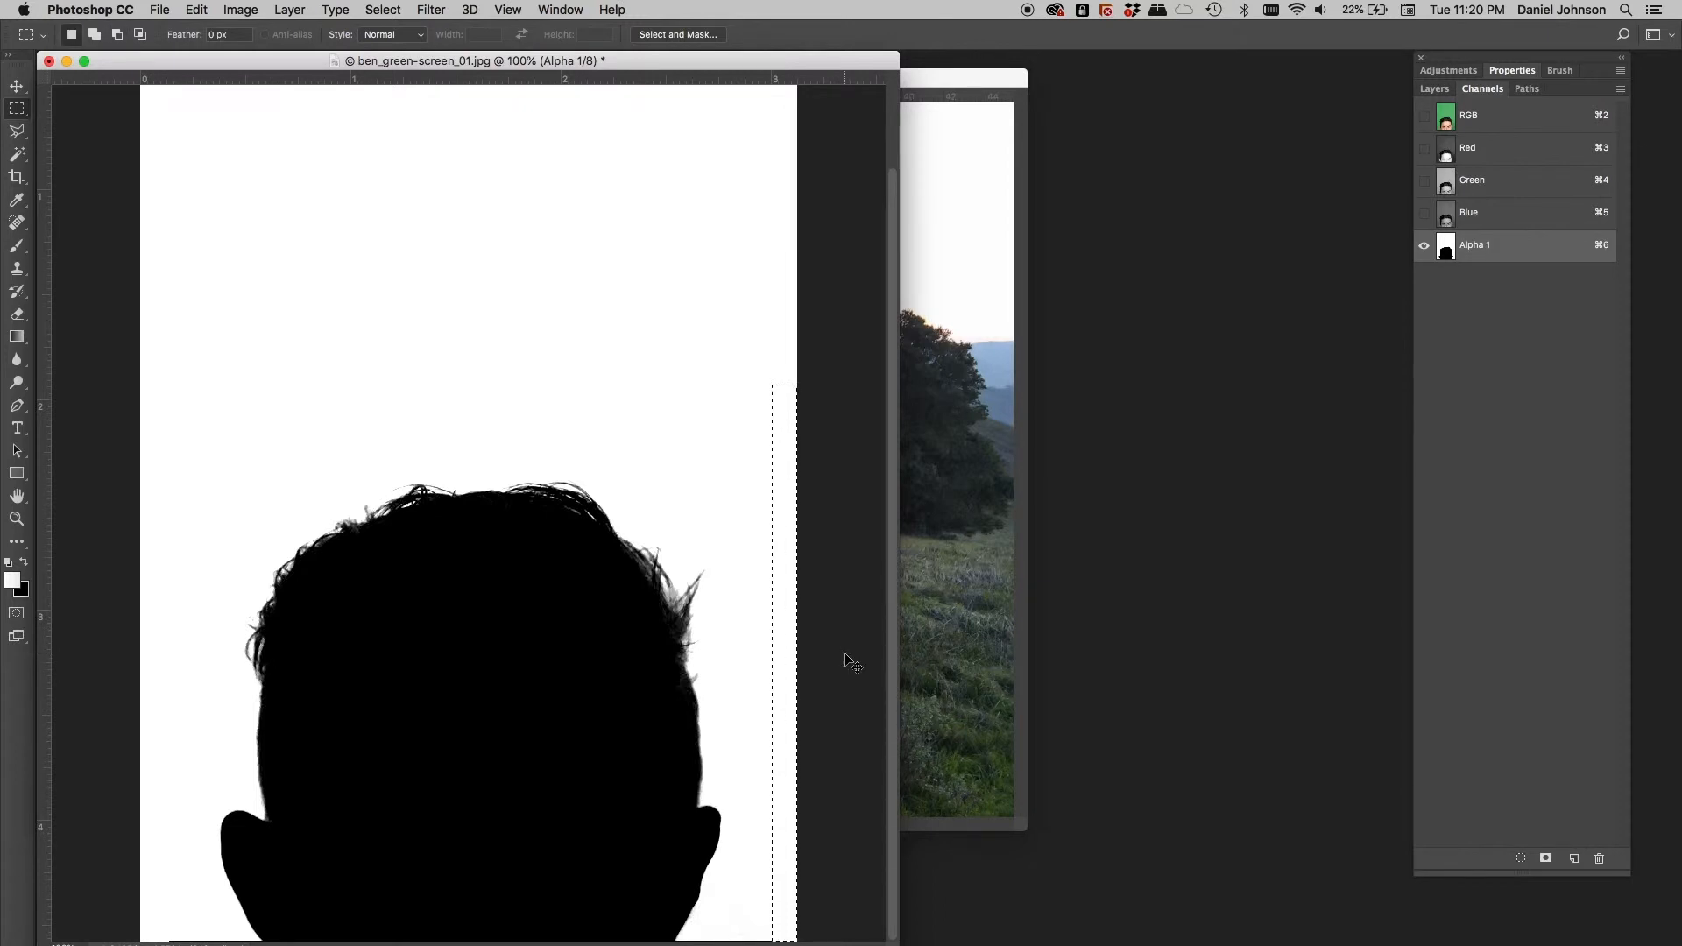
key(super+d)
Load Alpha 1 as a selection, add it as a layer mask, and invert it to hide the green backdrop
click(14, 85)
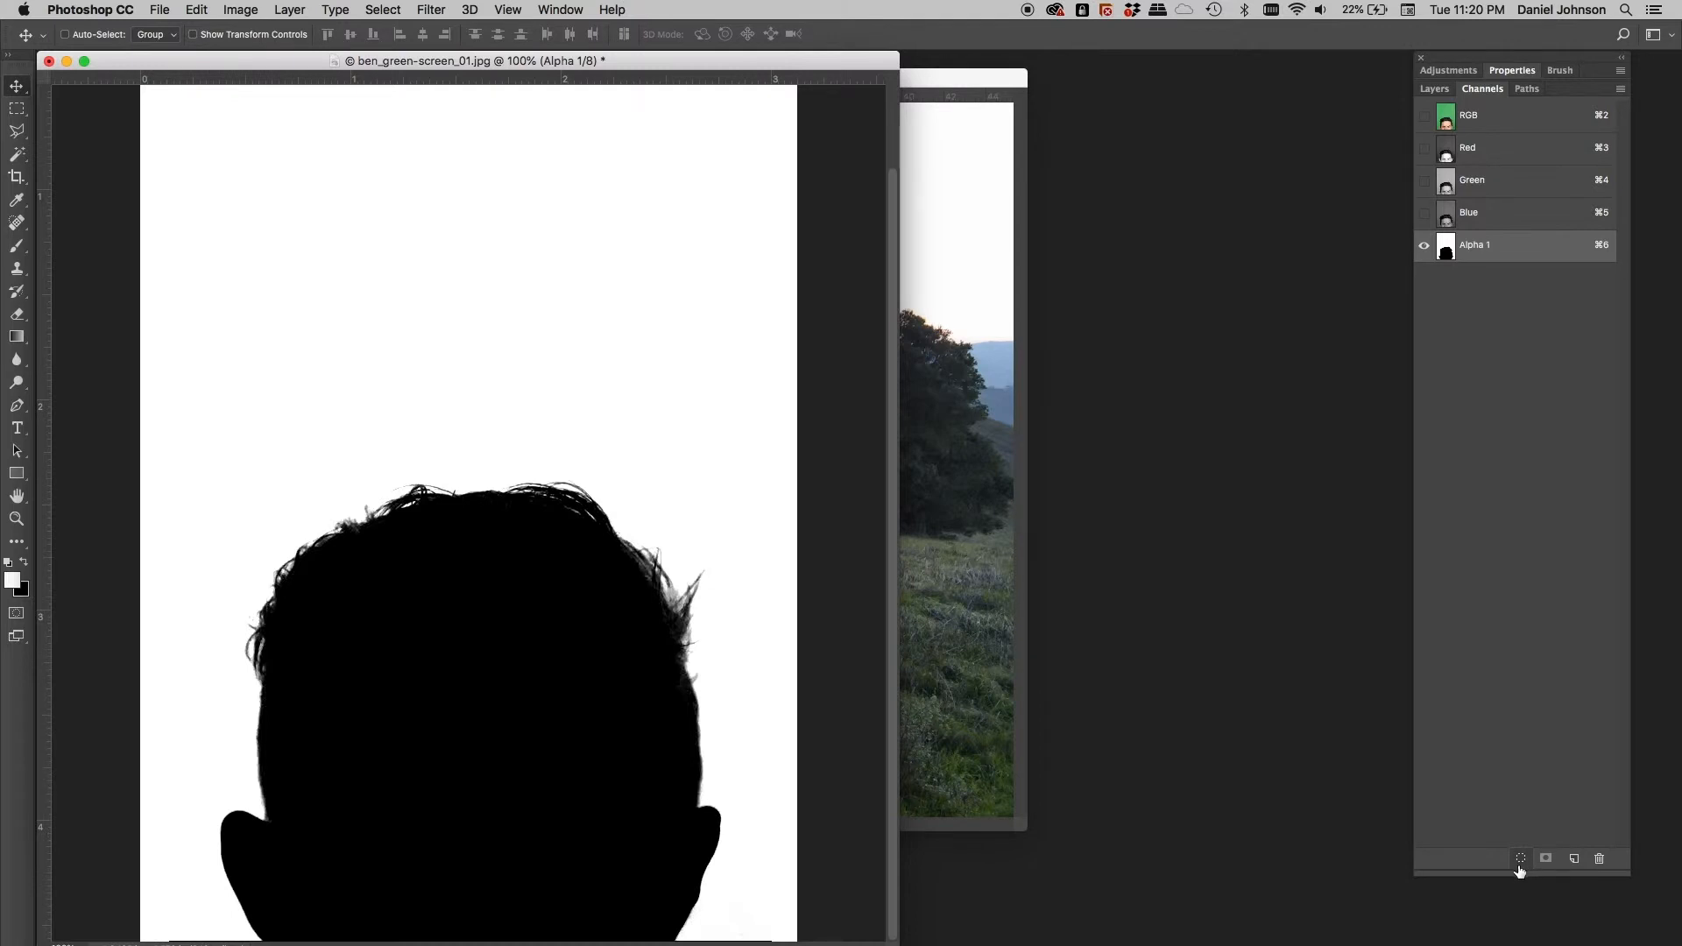
super+click(1446, 250)
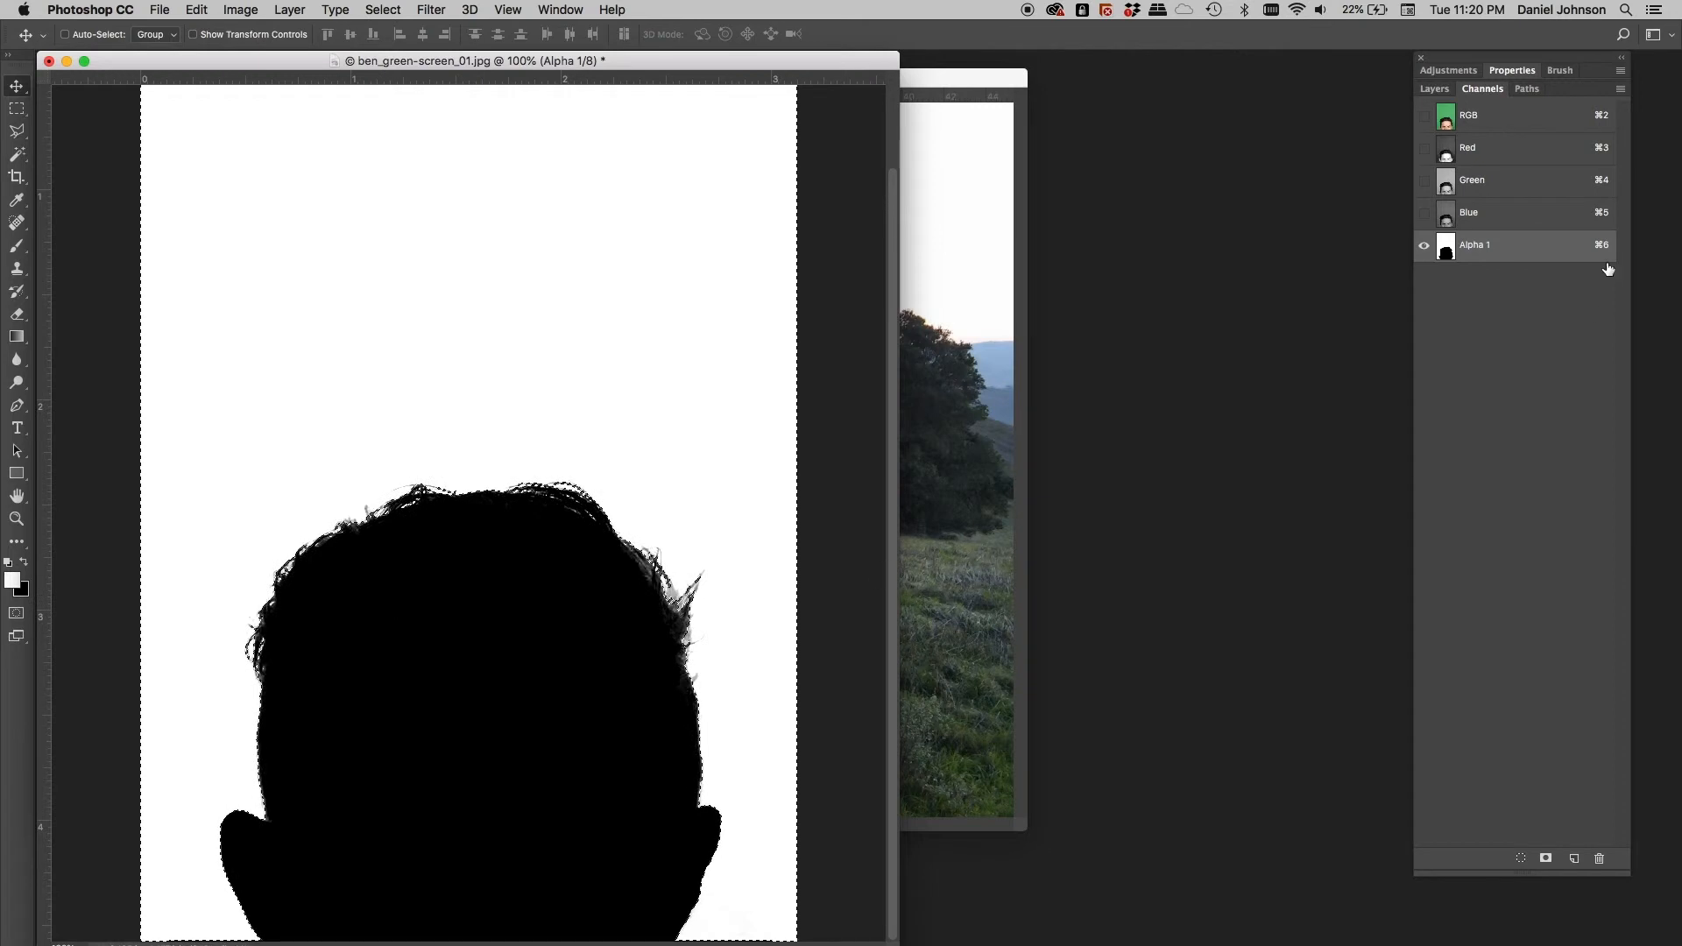
click(1485, 115)
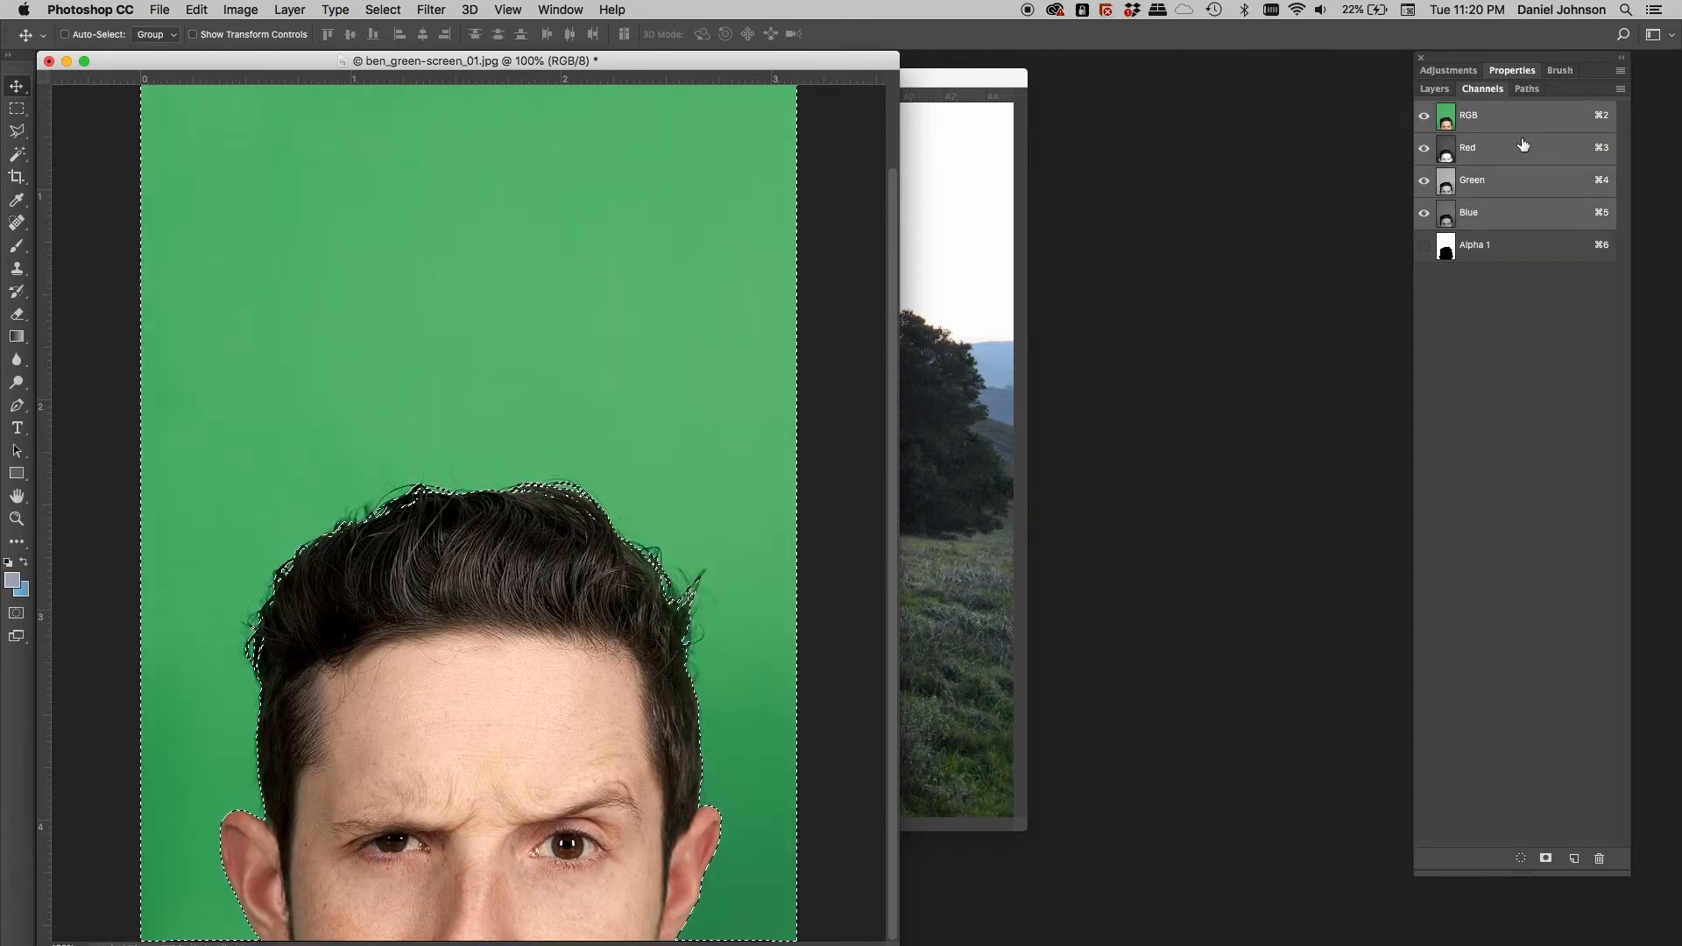
click(1436, 90)
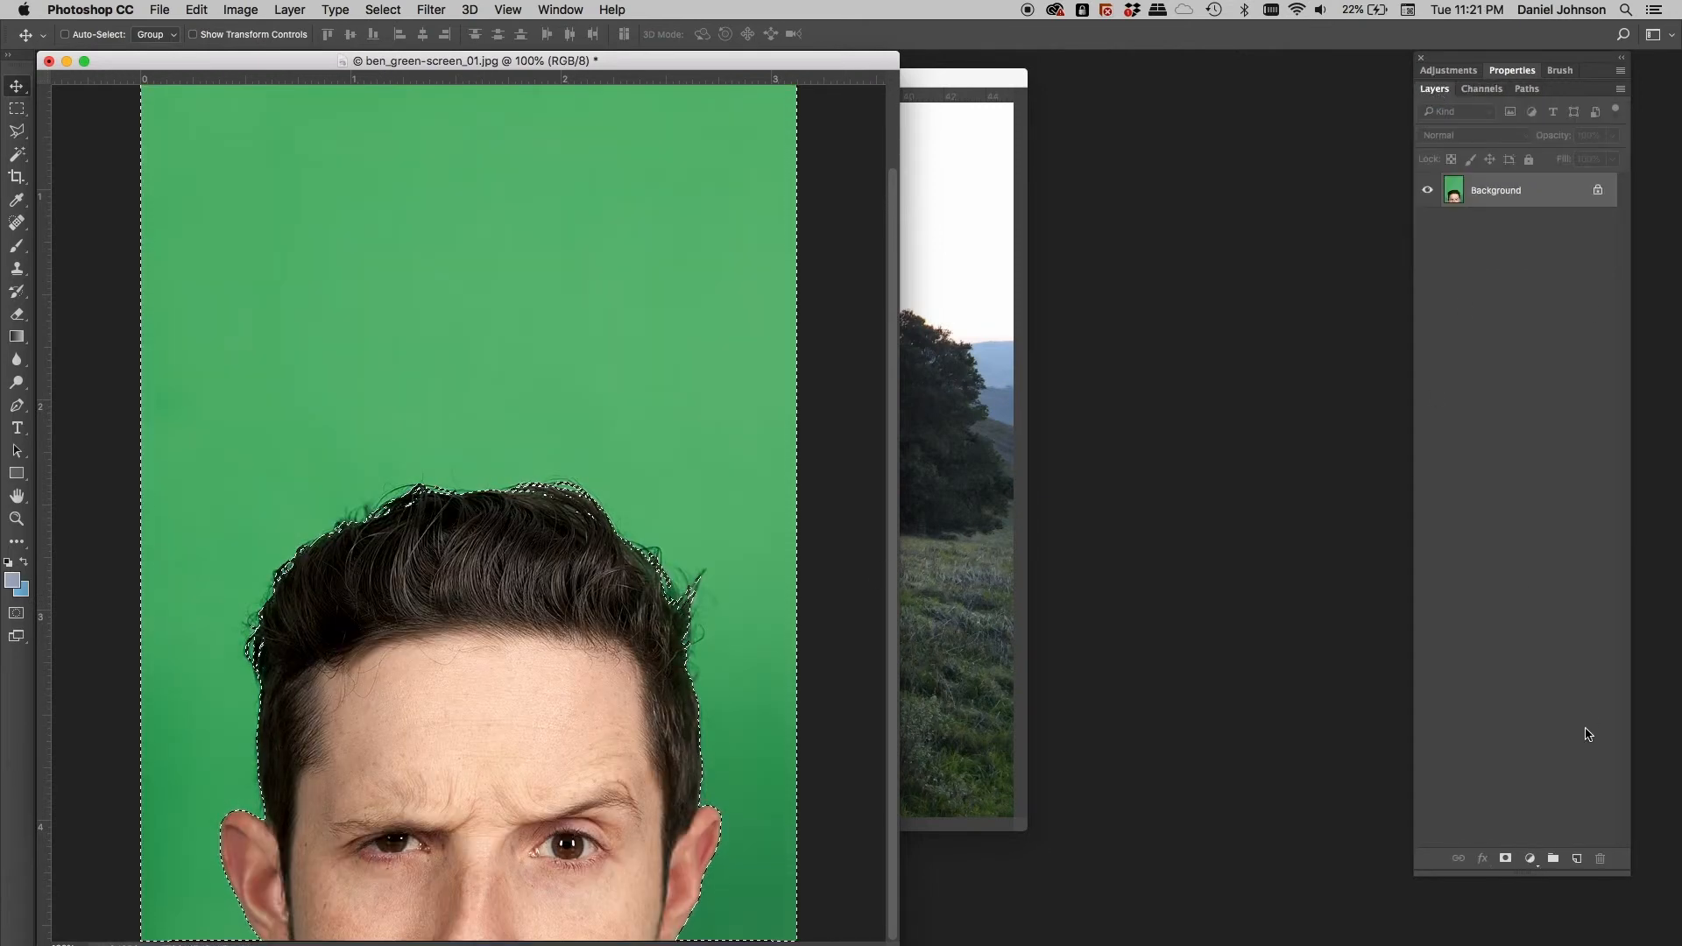
click(1506, 860)
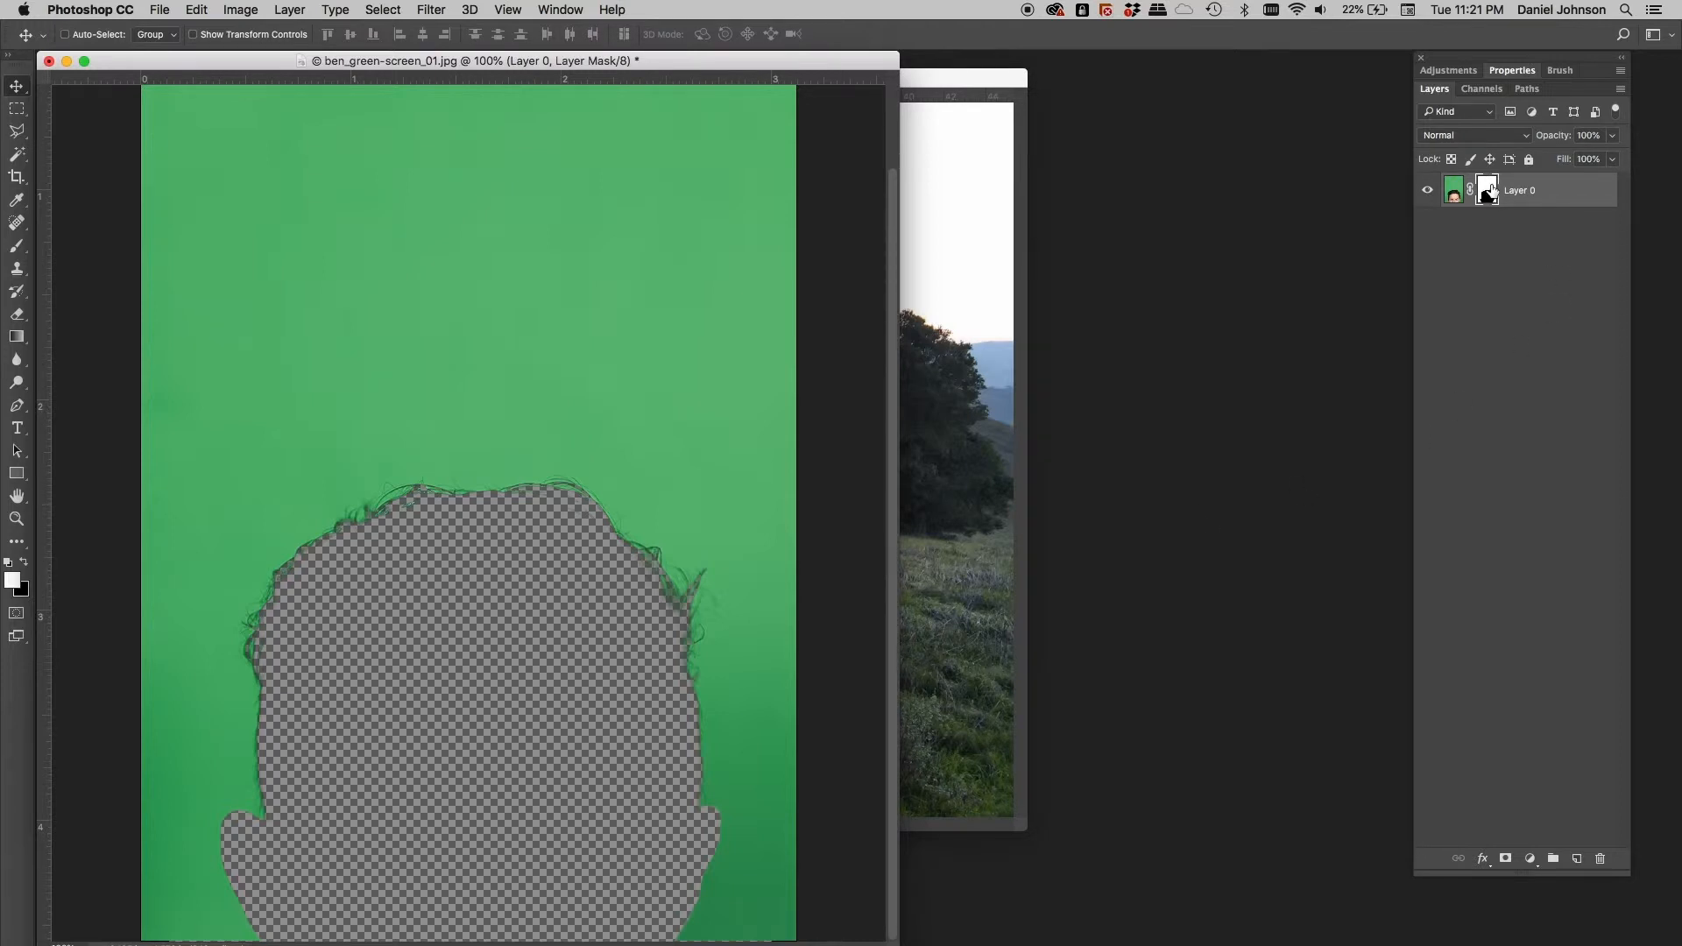
key(super+i)
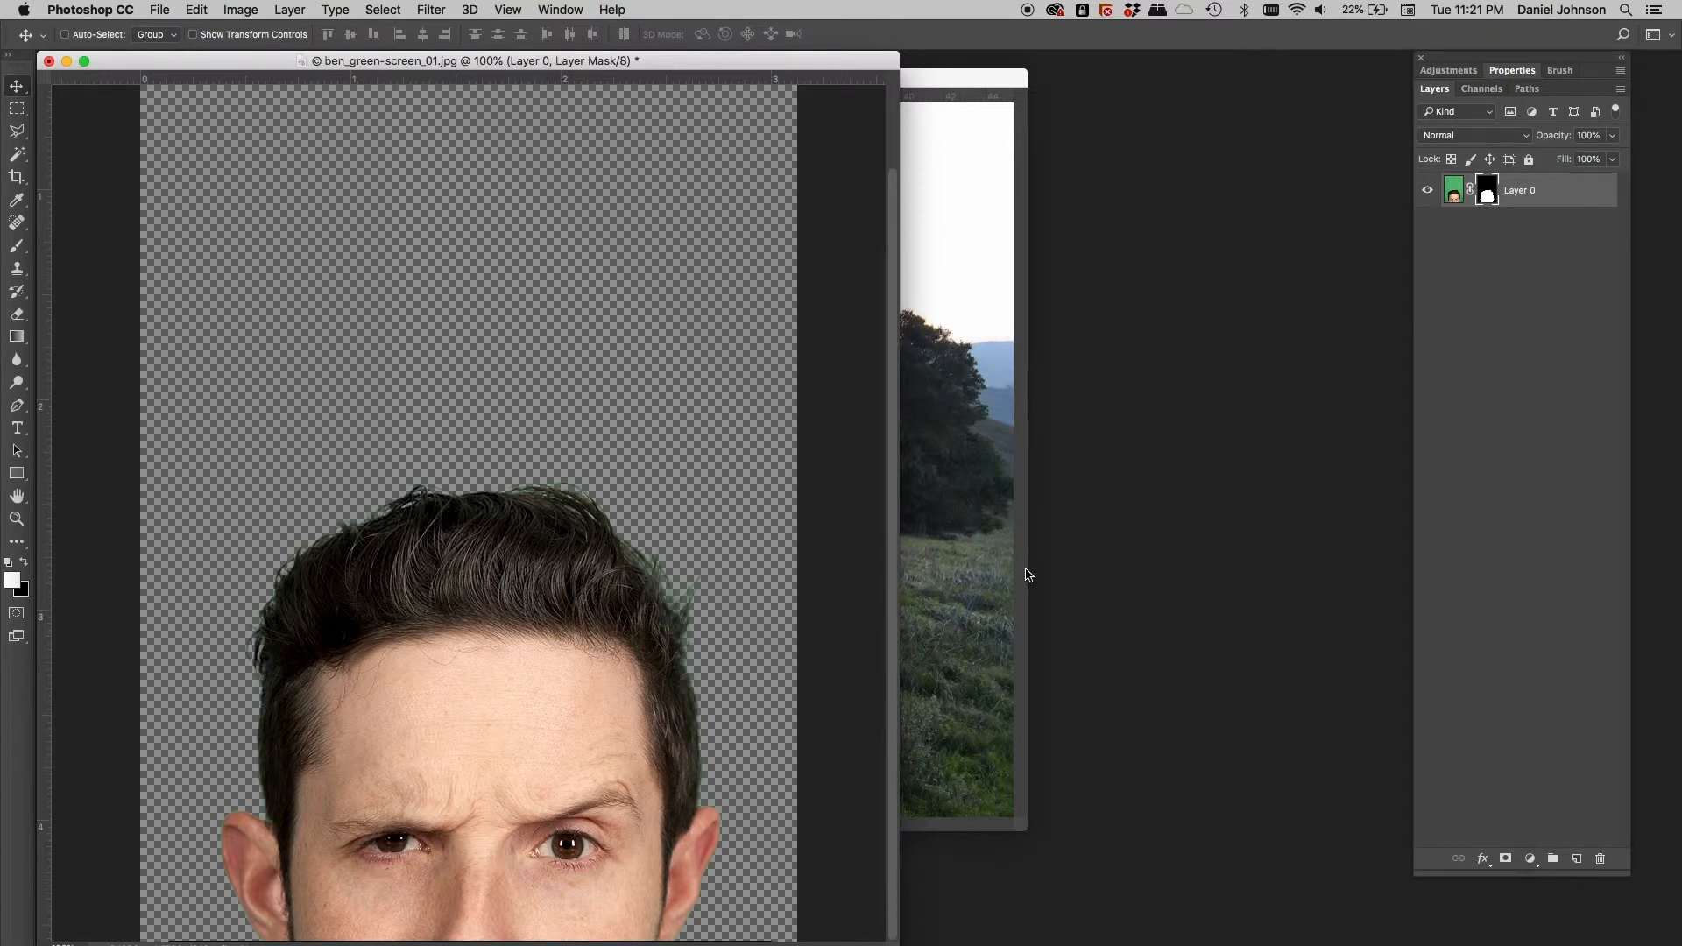
Copy the masked head layer into the landscape photo as Layer 1
click(1027, 574)
click(743, 869)
drag(1521, 191, 814, 610)
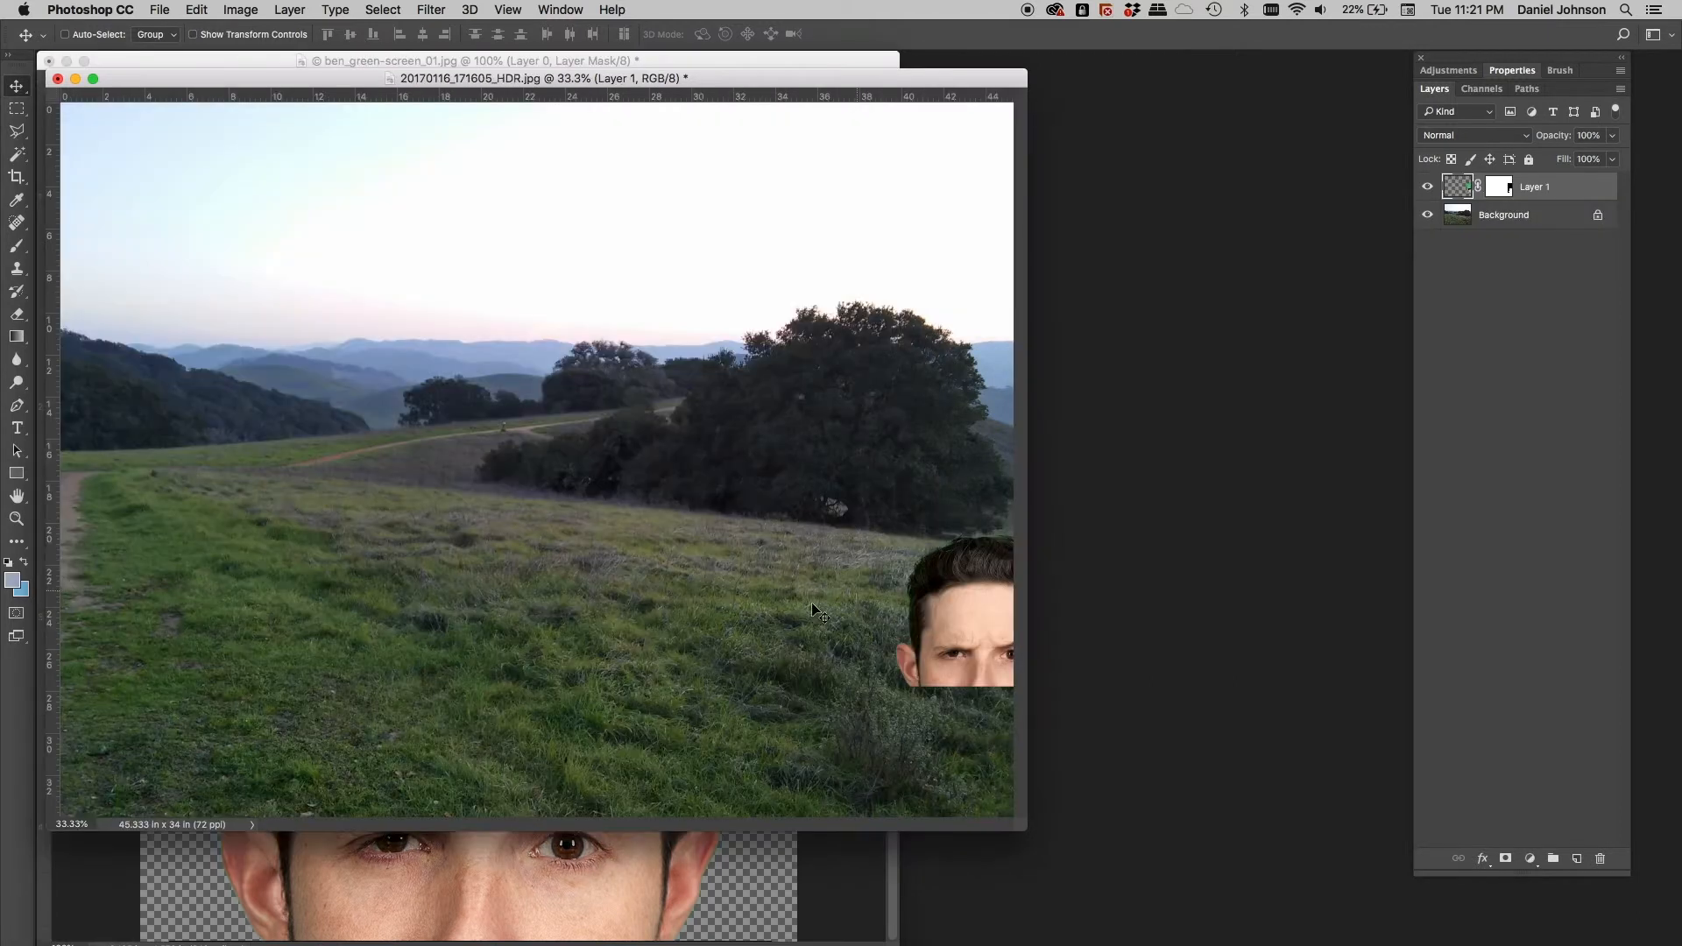
drag(911, 638, 124, 752)
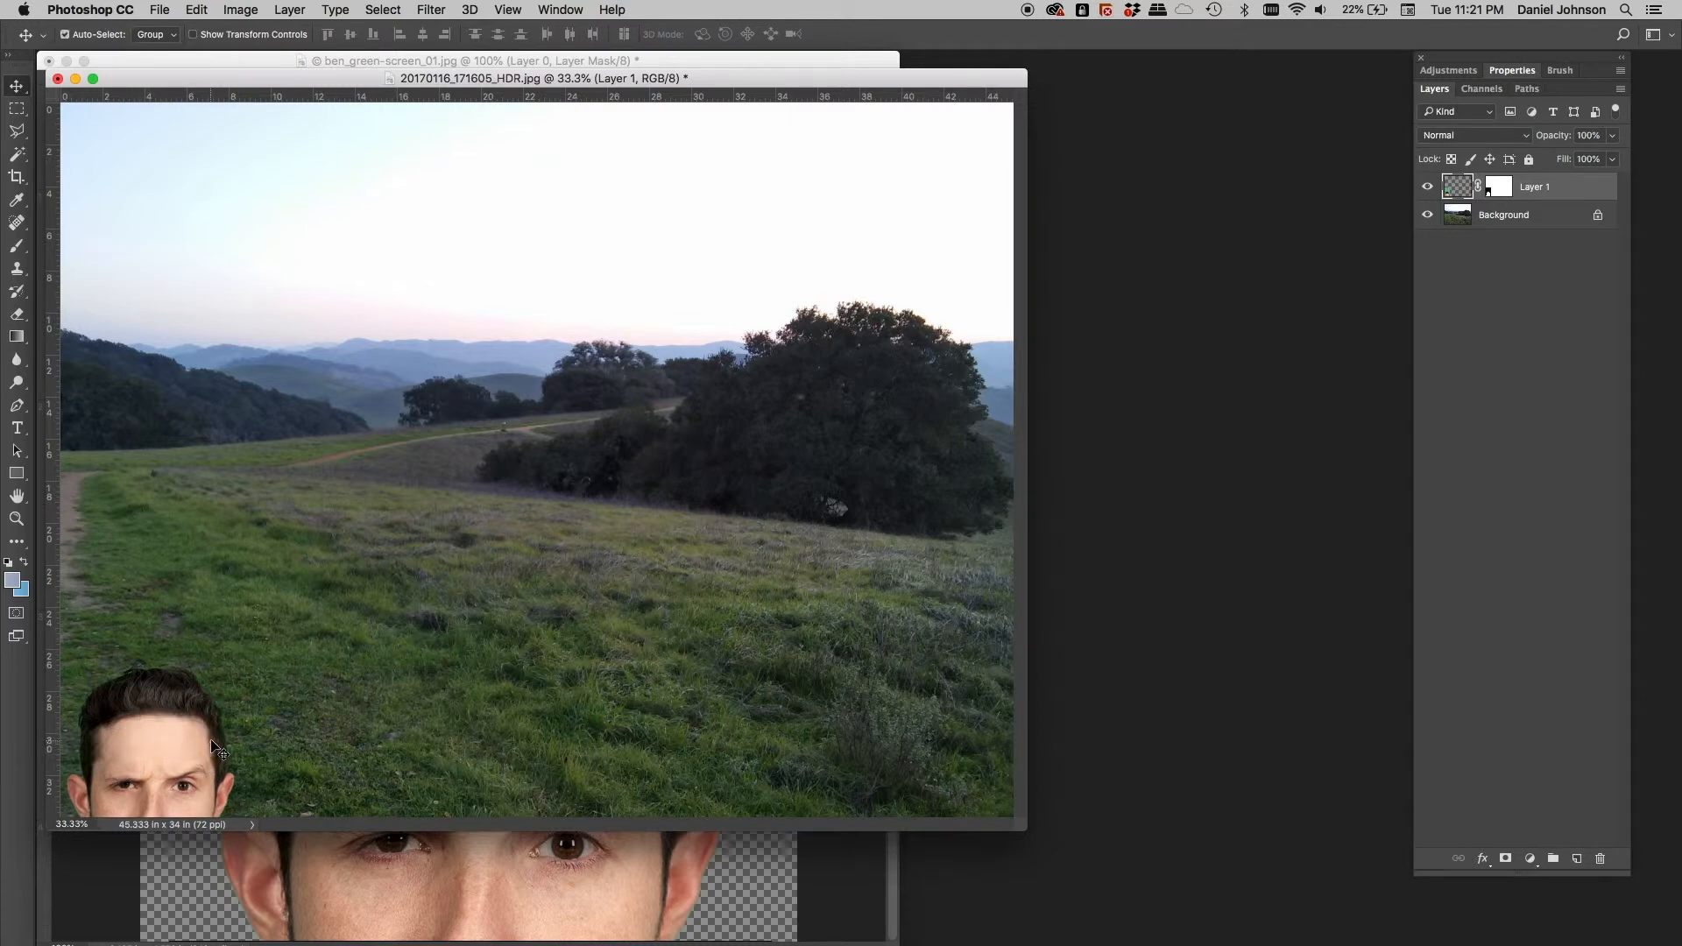
Zoom to 100% and position the head over the hills in the landscape
key(super+plus)
key(super+plus)
key(super+plus)
drag(373, 683, 999, 163)
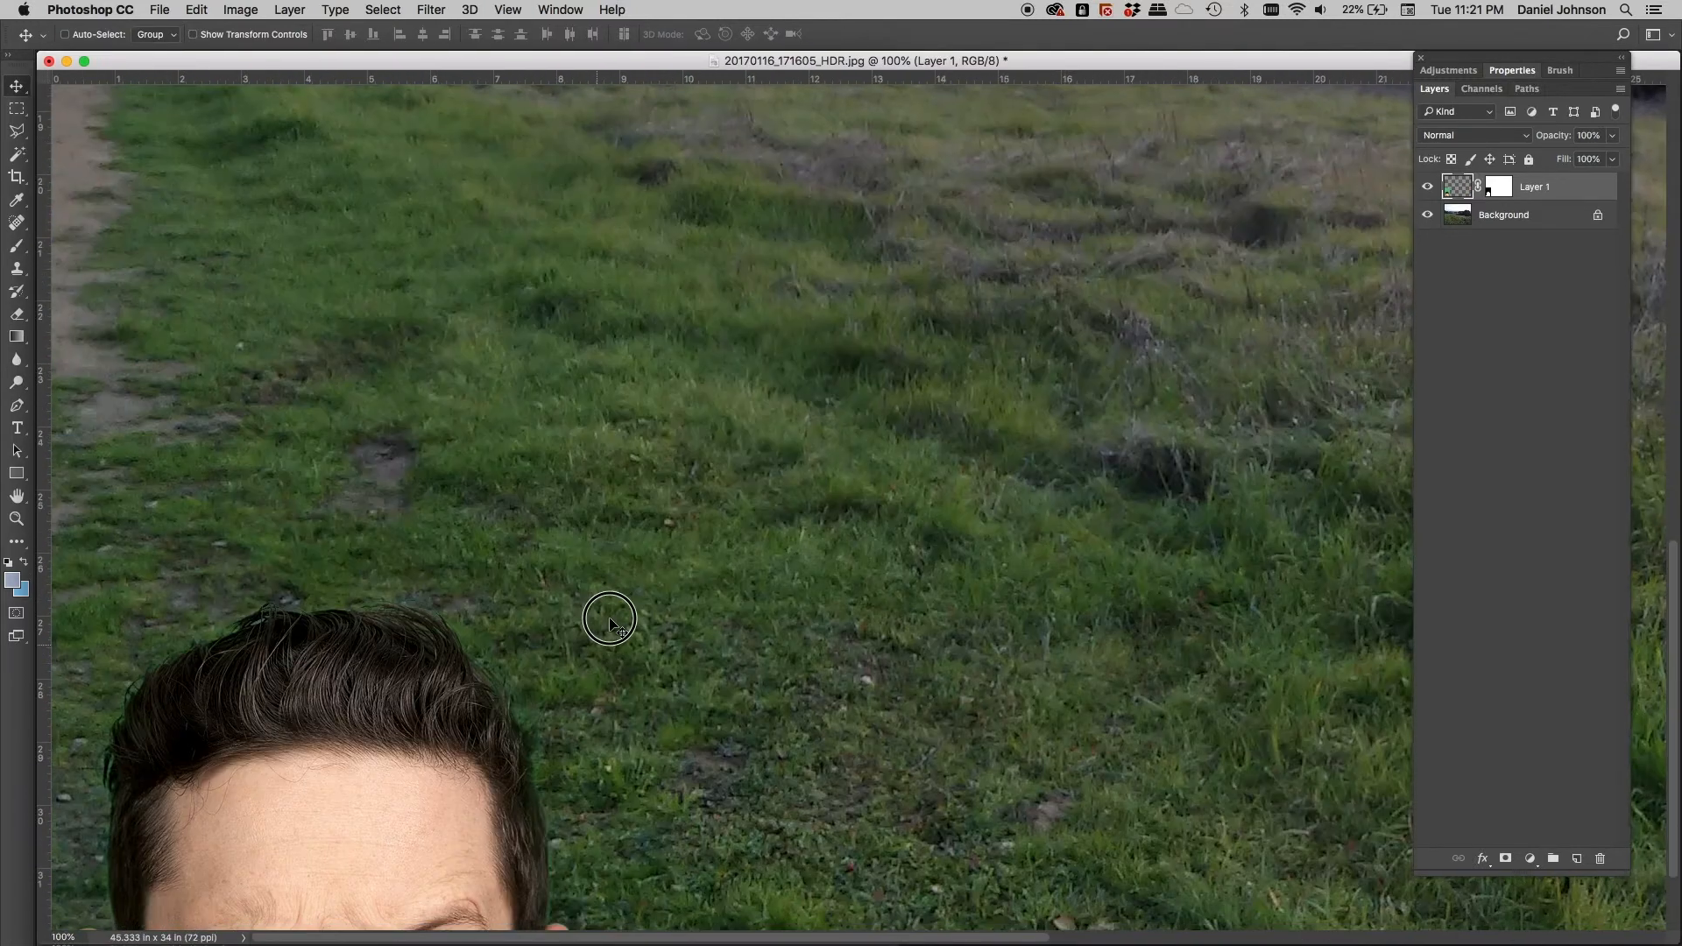
drag(610, 620, 757, 408)
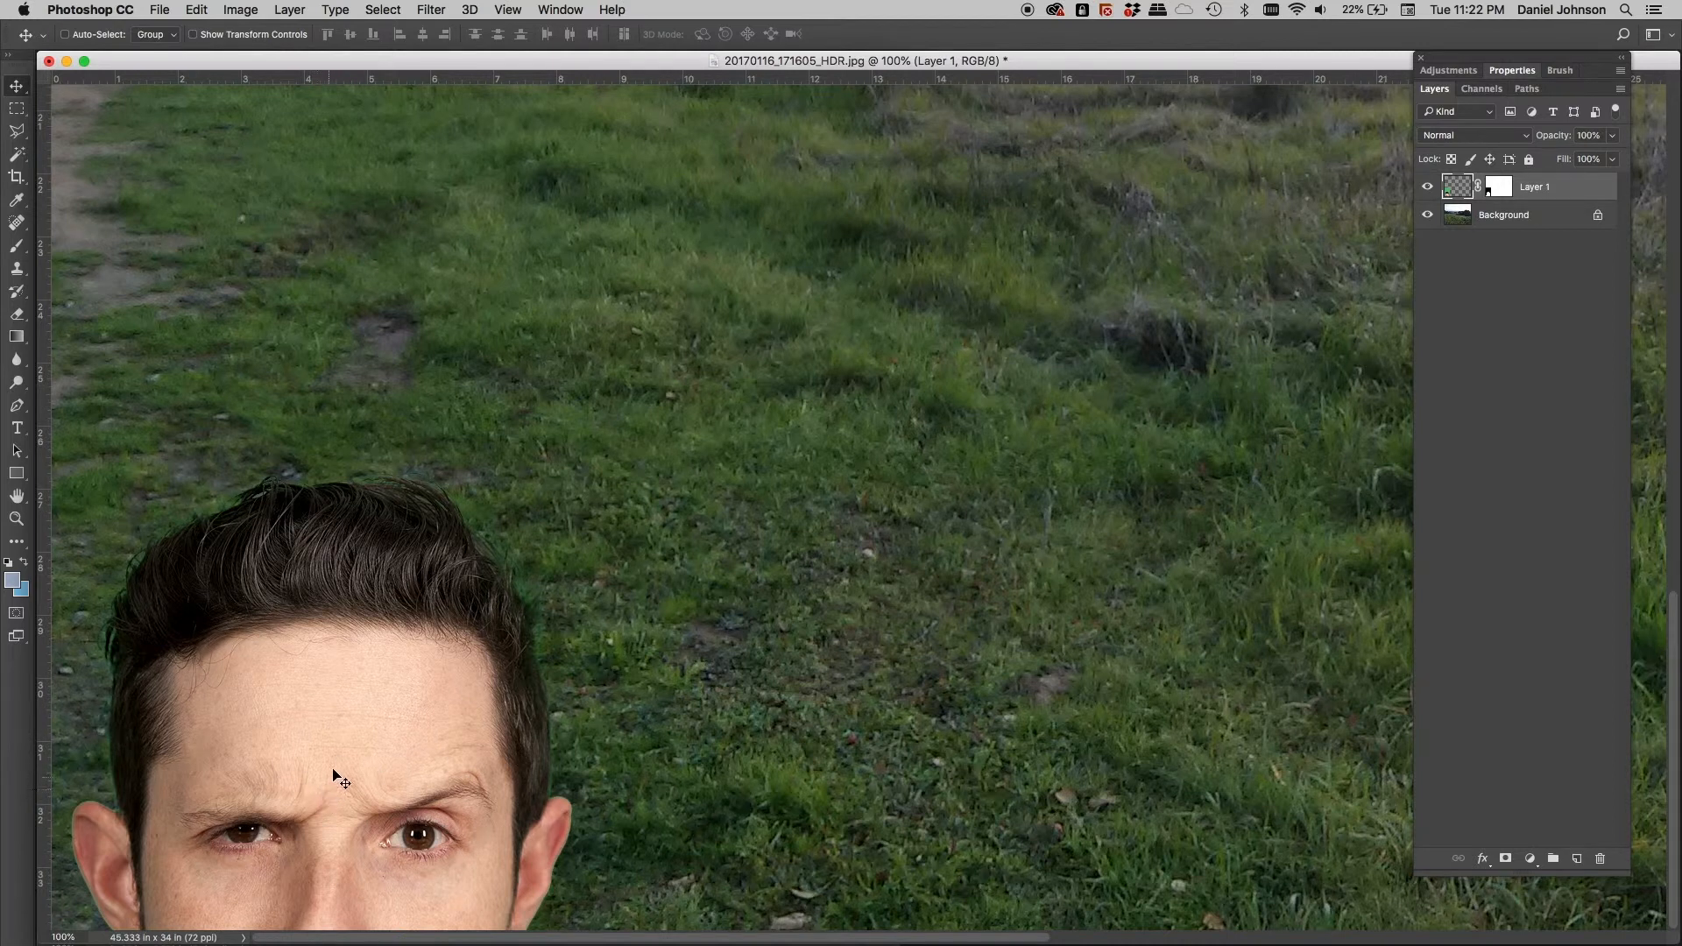
drag(311, 432, 426, 294)
drag(431, 355, 439, 684)
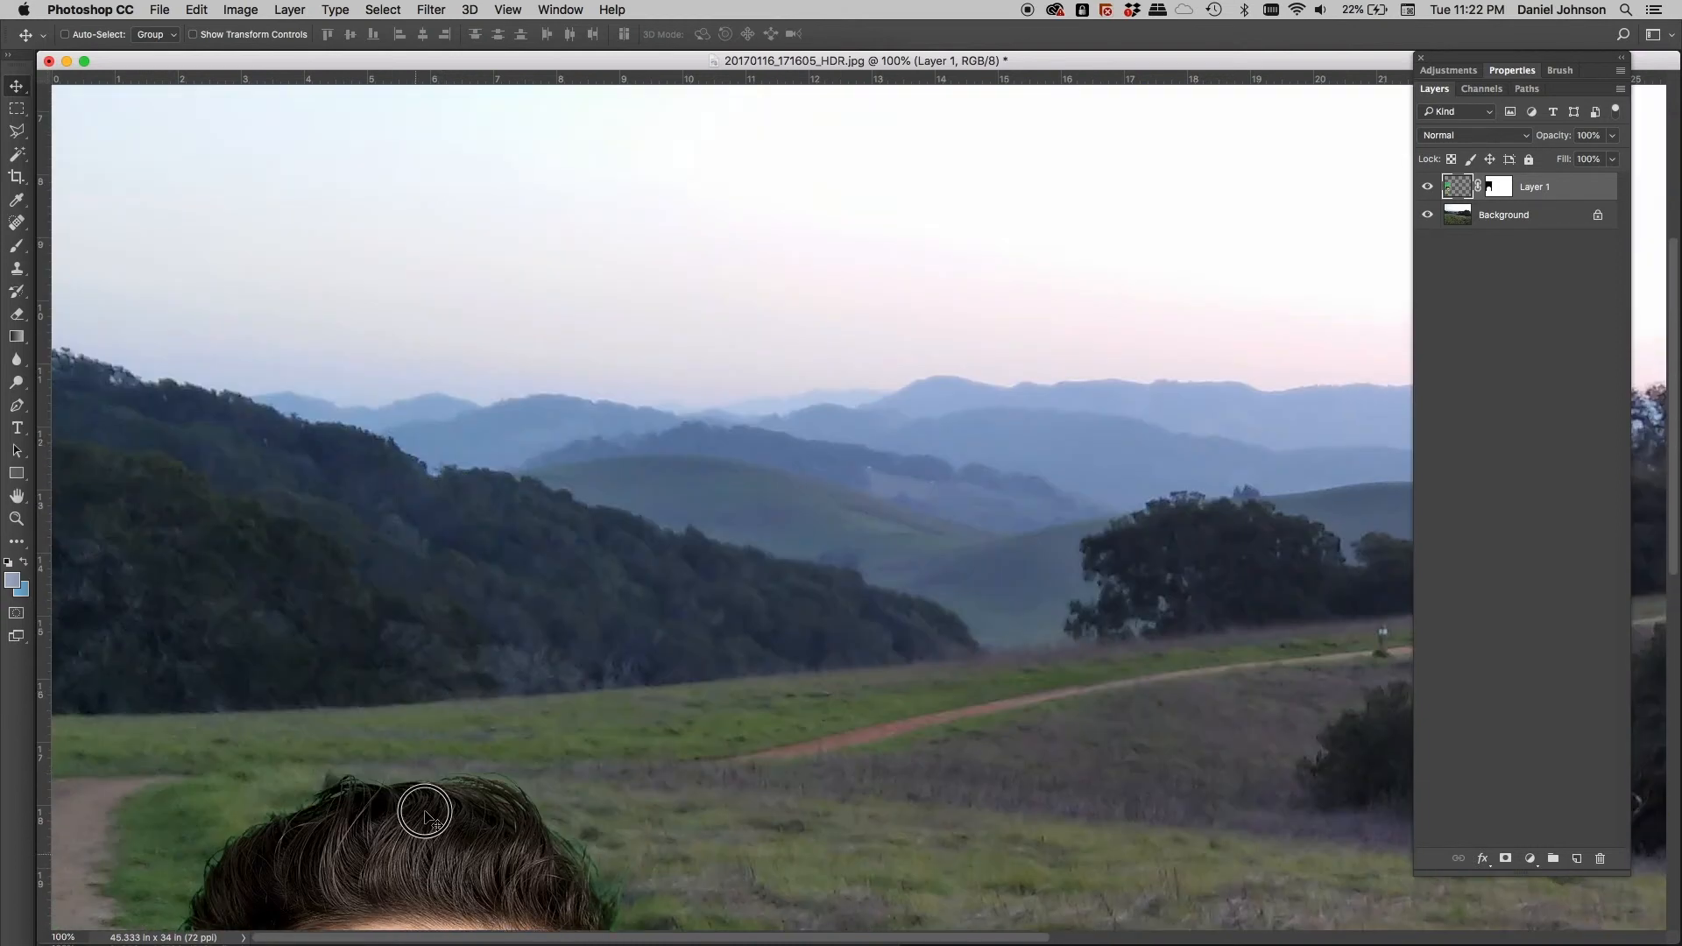
drag(421, 808, 458, 488)
scroll(500, 539, up, 4)
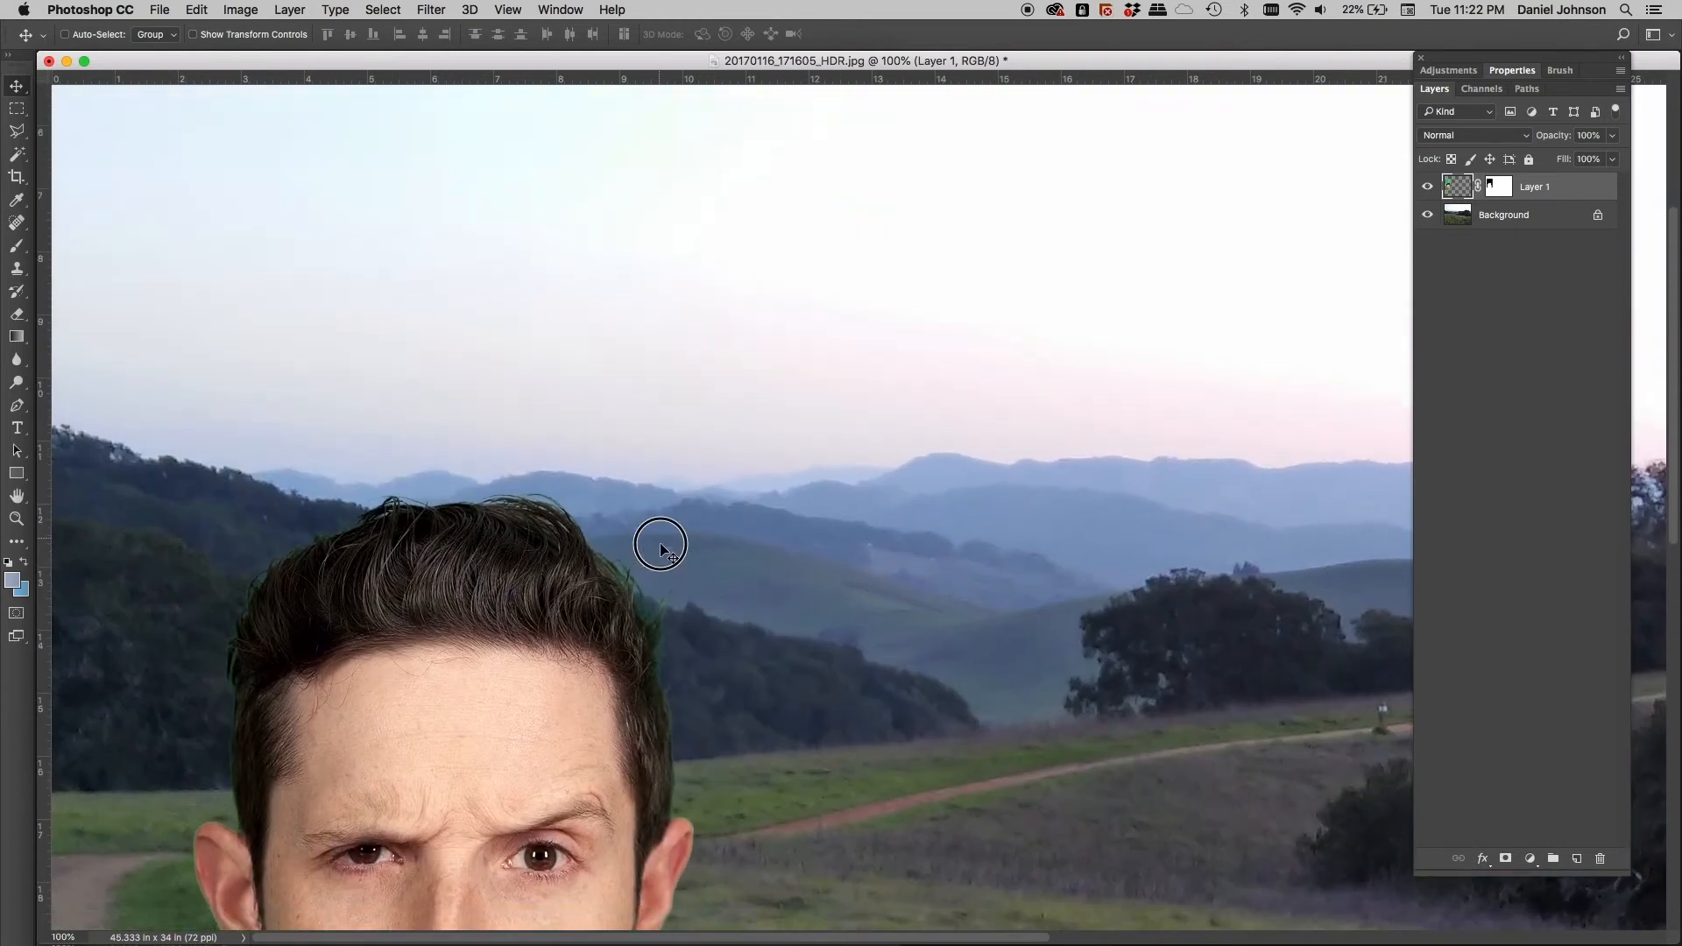
drag(555, 716, 522, 687)
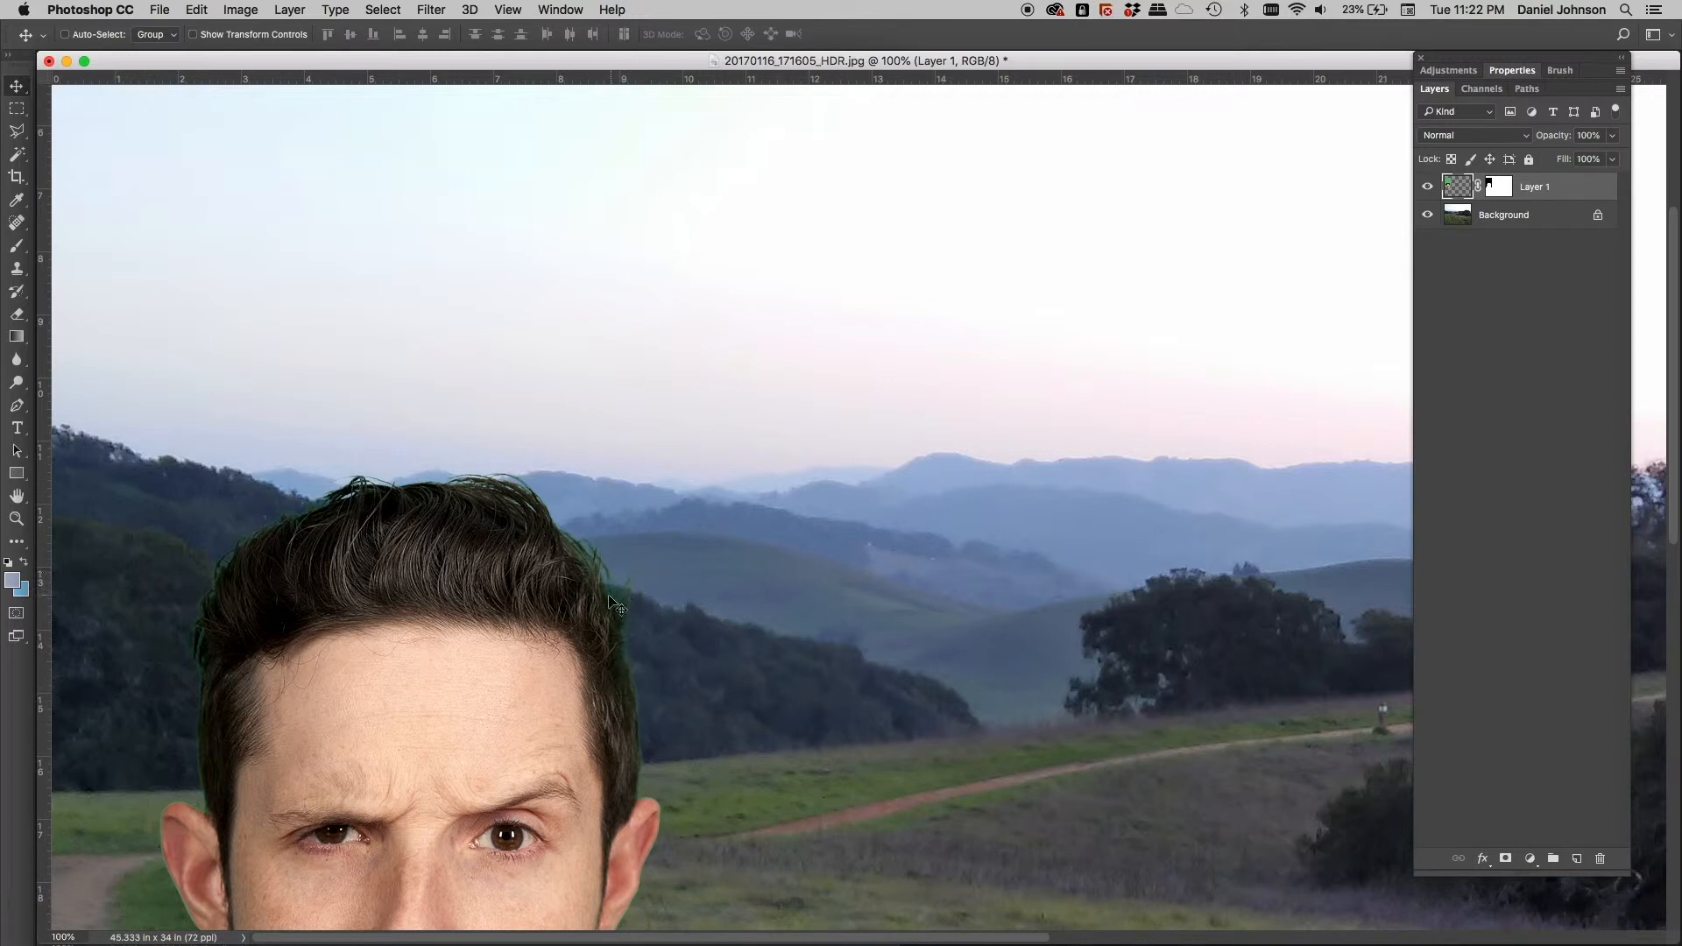
Nudge the head left and down, then right and up so it sits over the hills
drag(224, 542, 201, 570)
drag(284, 685, 310, 711)
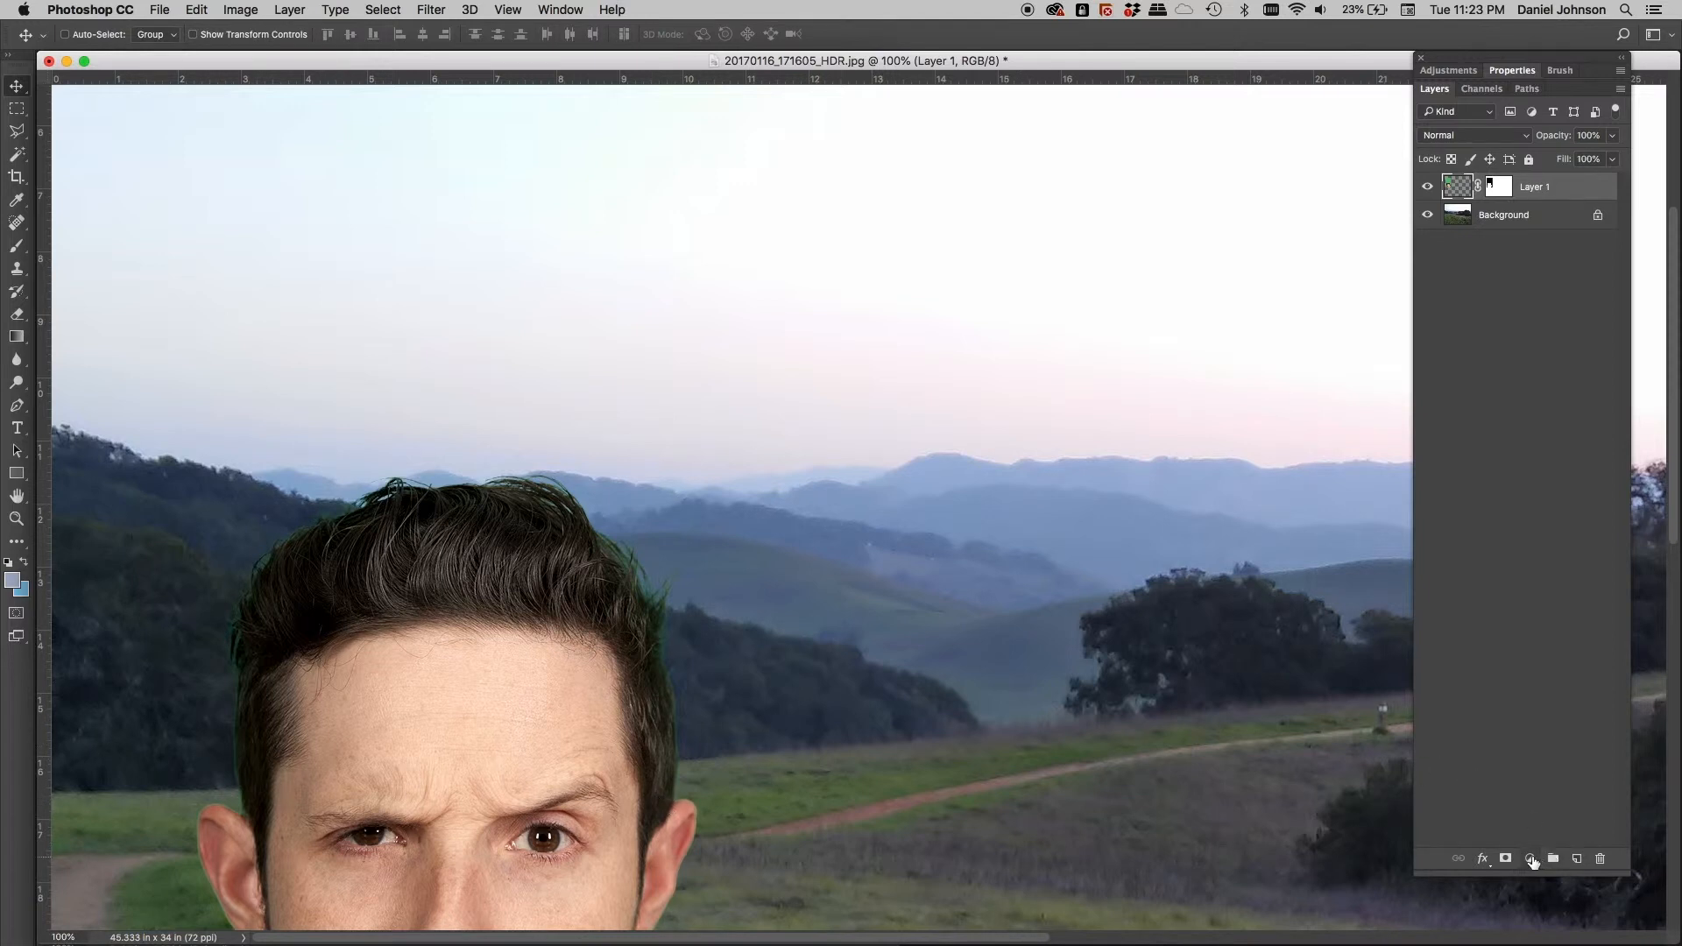
Add a Hue/Saturation layer clipped to the head layer, reset Saturation to 0, and target Greens
click(1531, 861)
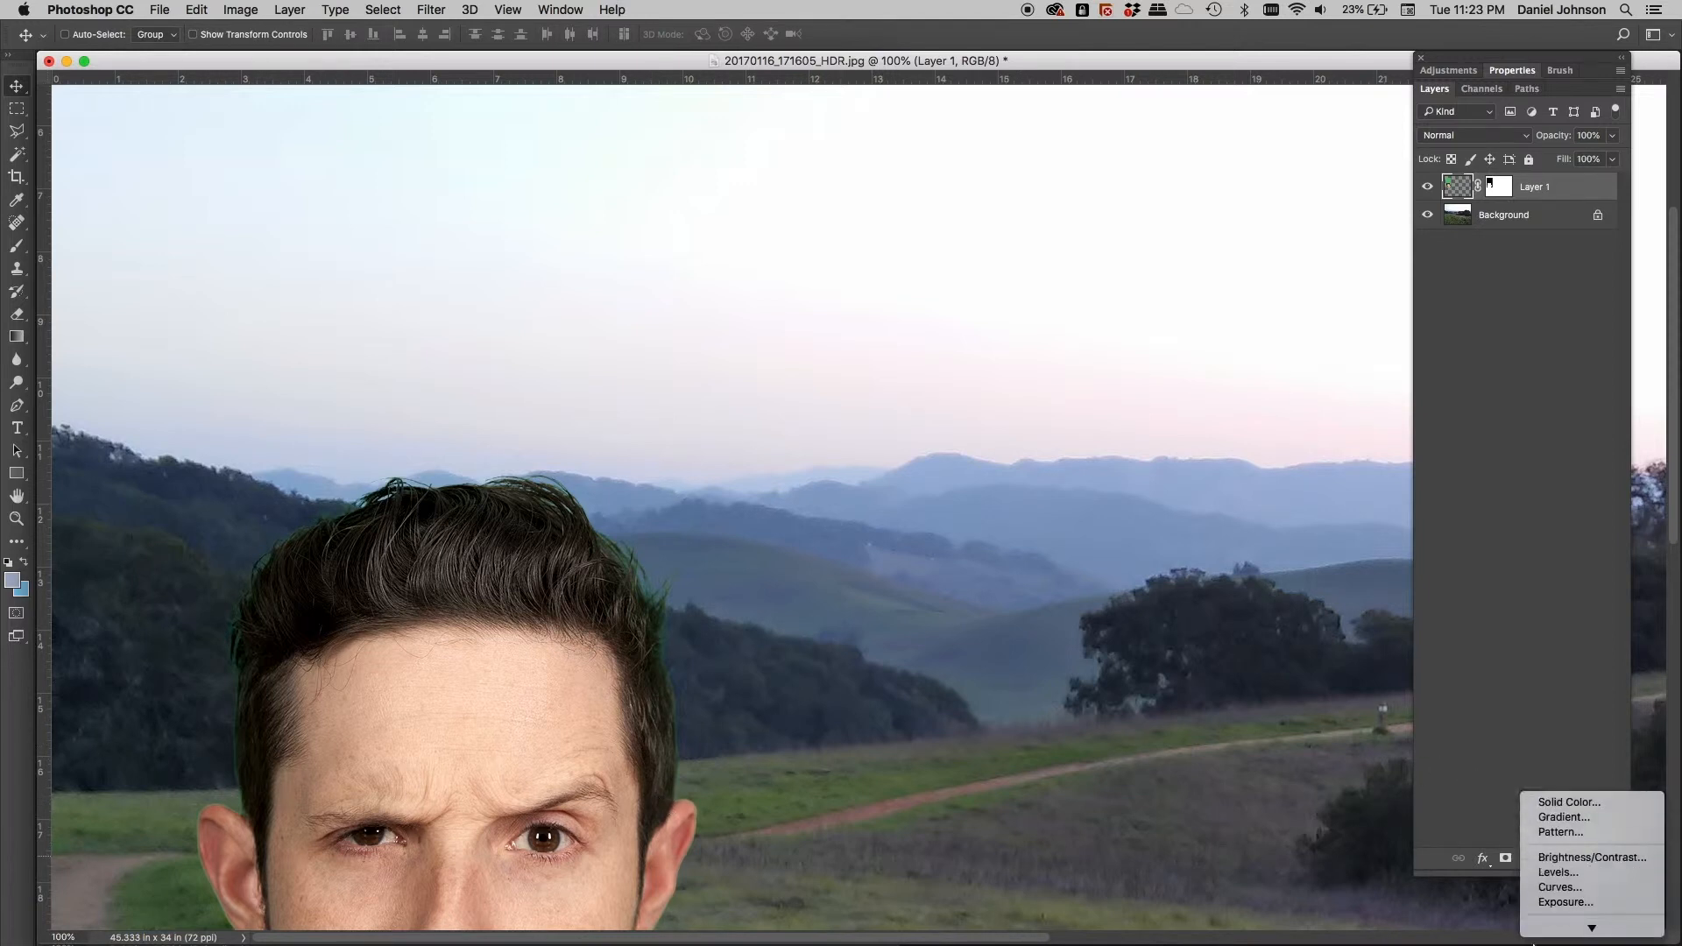
mouse_move(1533, 942)
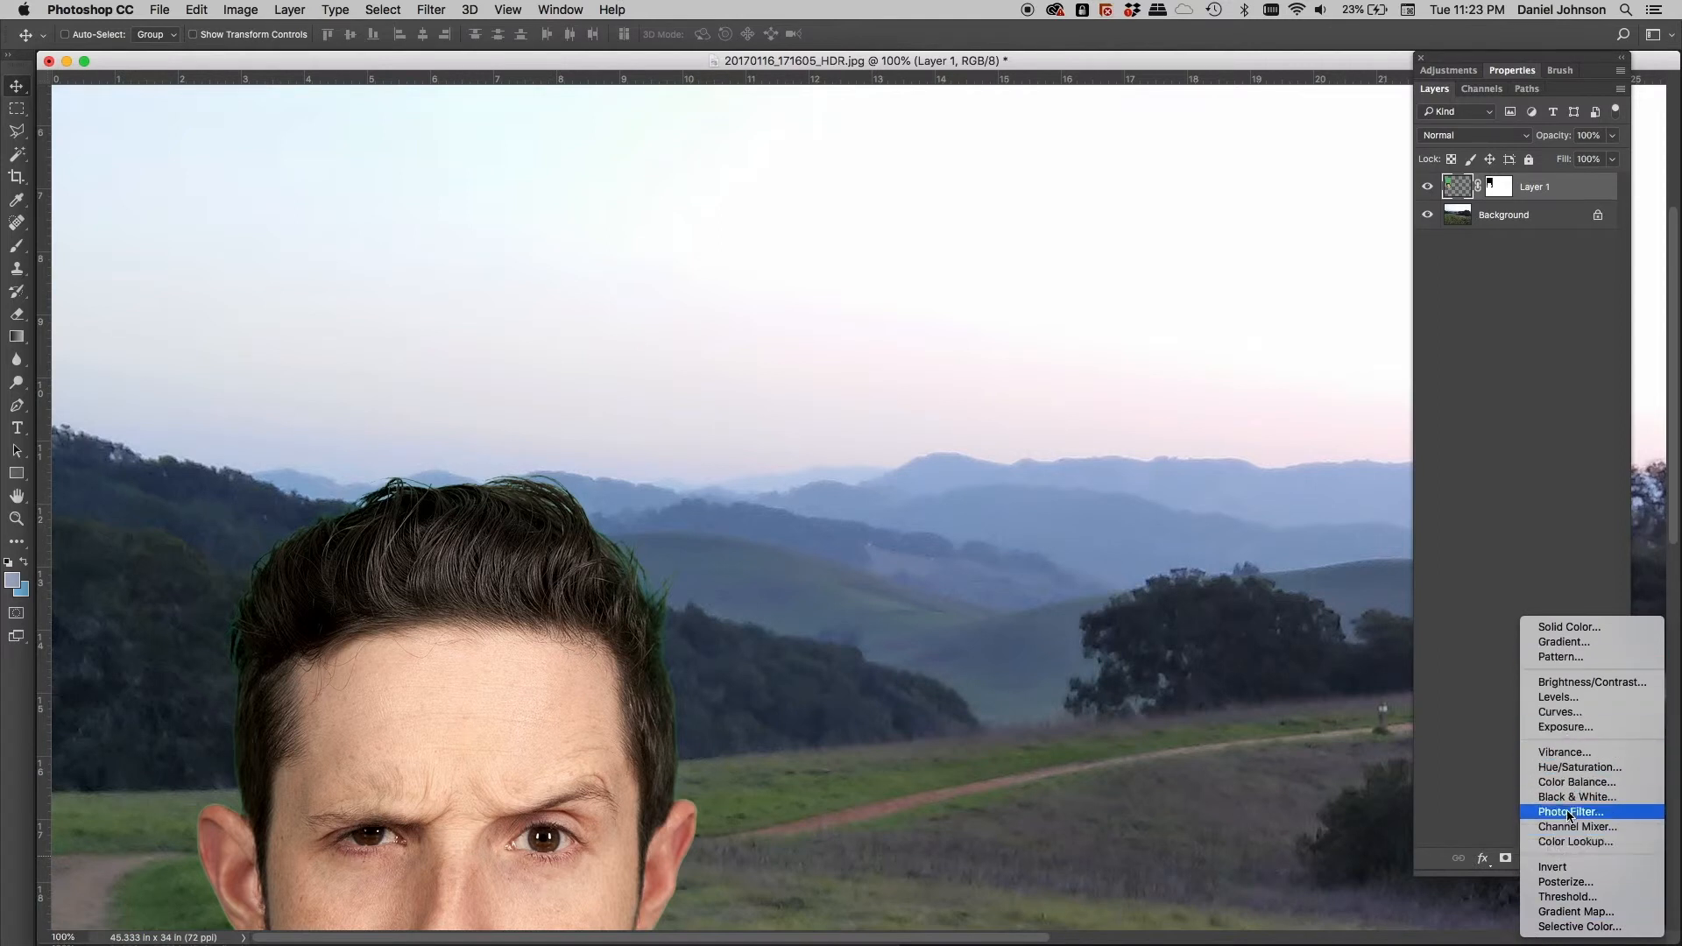
click(1586, 771)
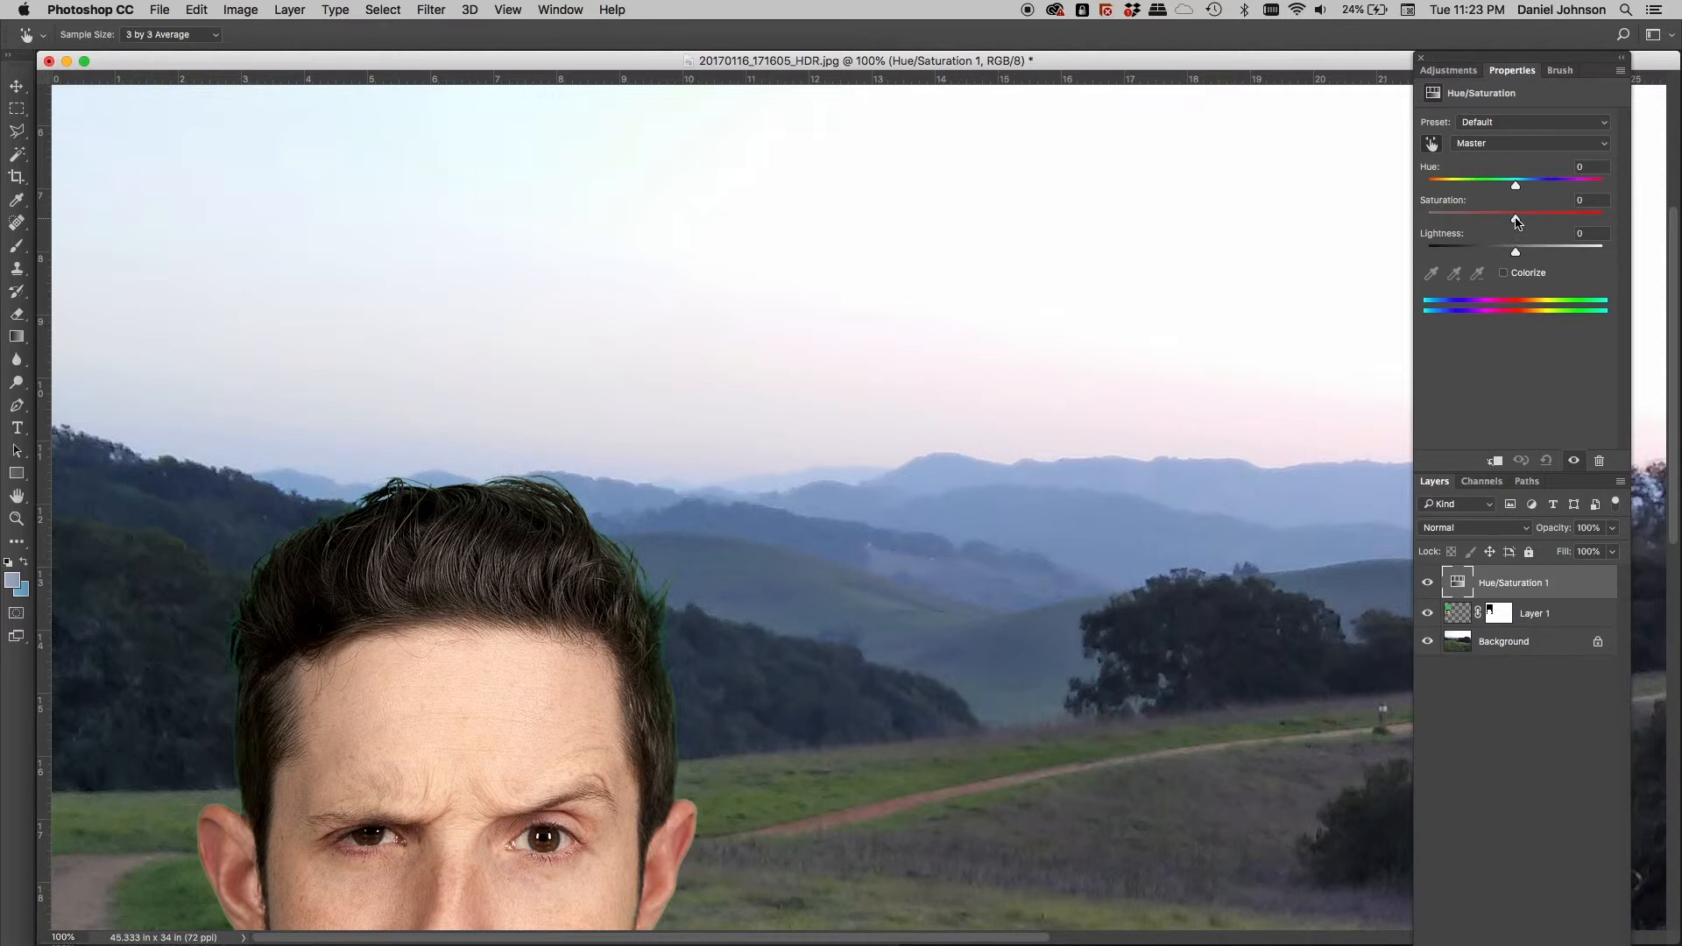
drag(1516, 219, 1447, 219)
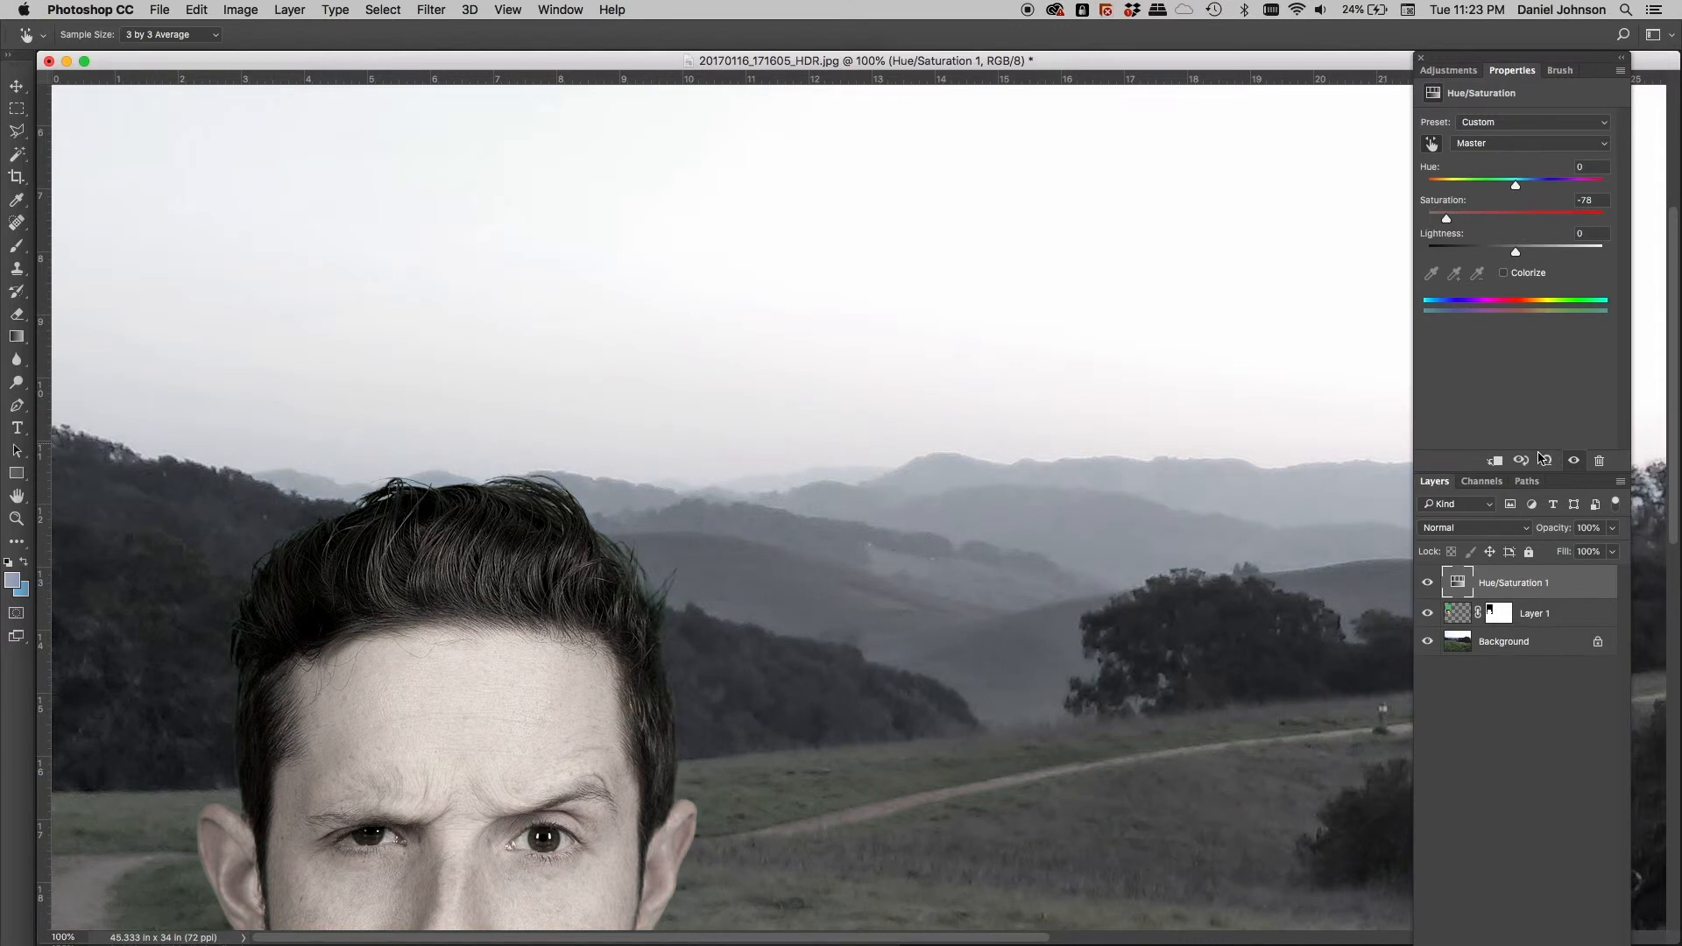
click(1495, 460)
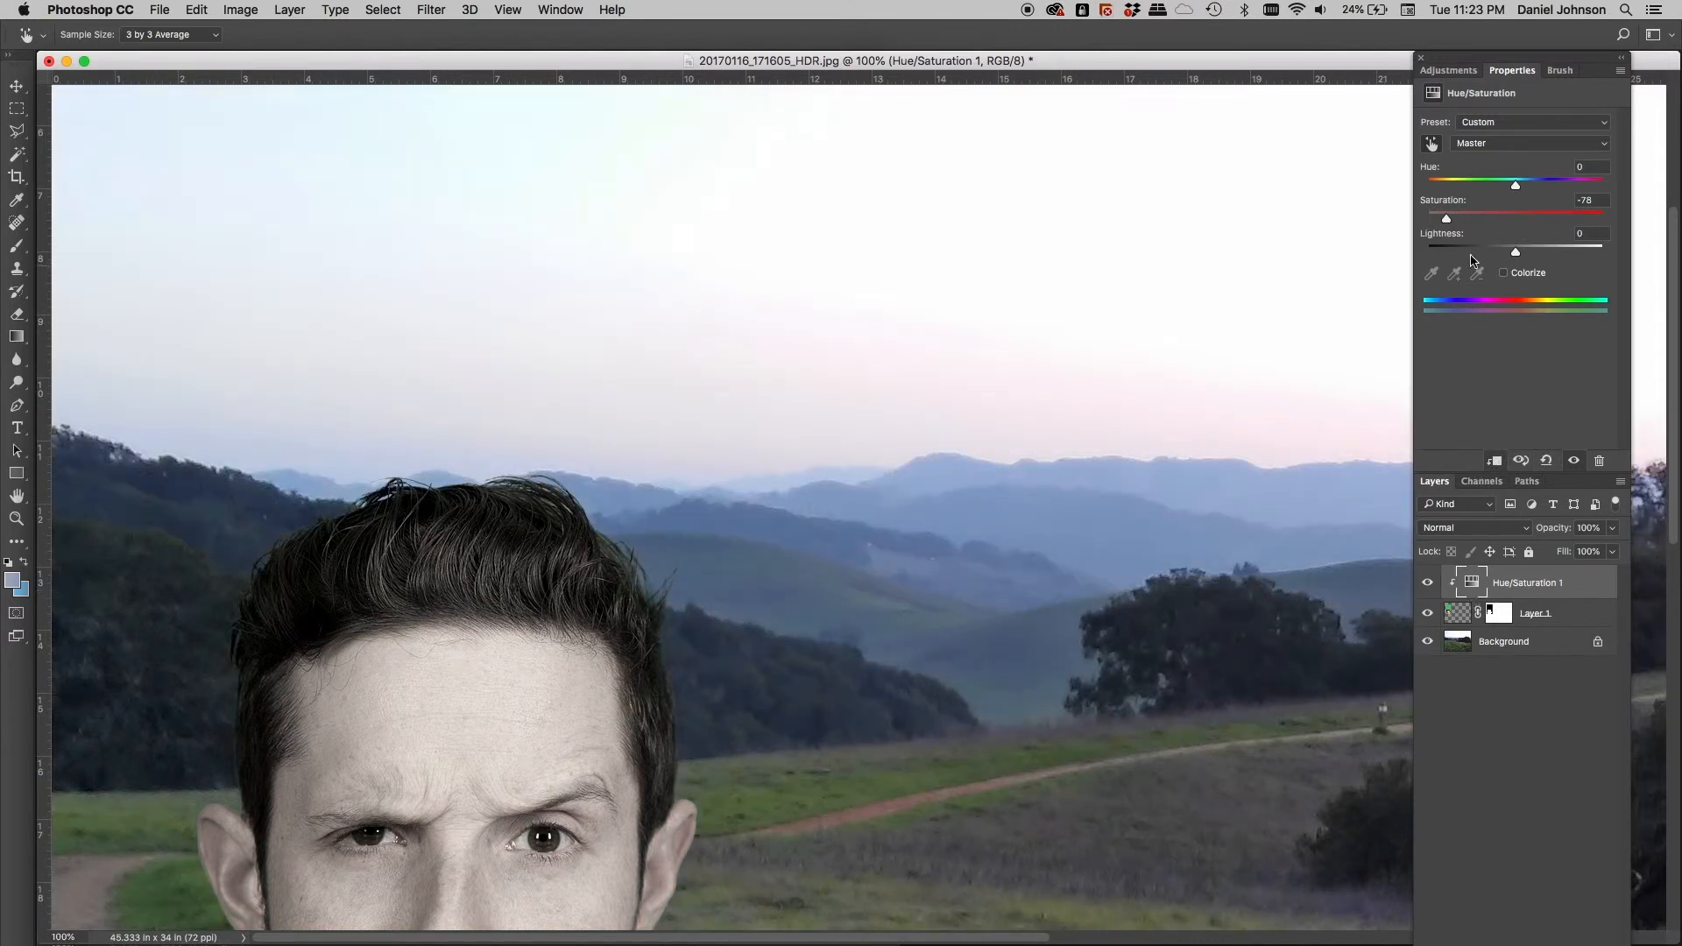
drag(1446, 219, 1441, 219)
drag(1444, 223, 1516, 222)
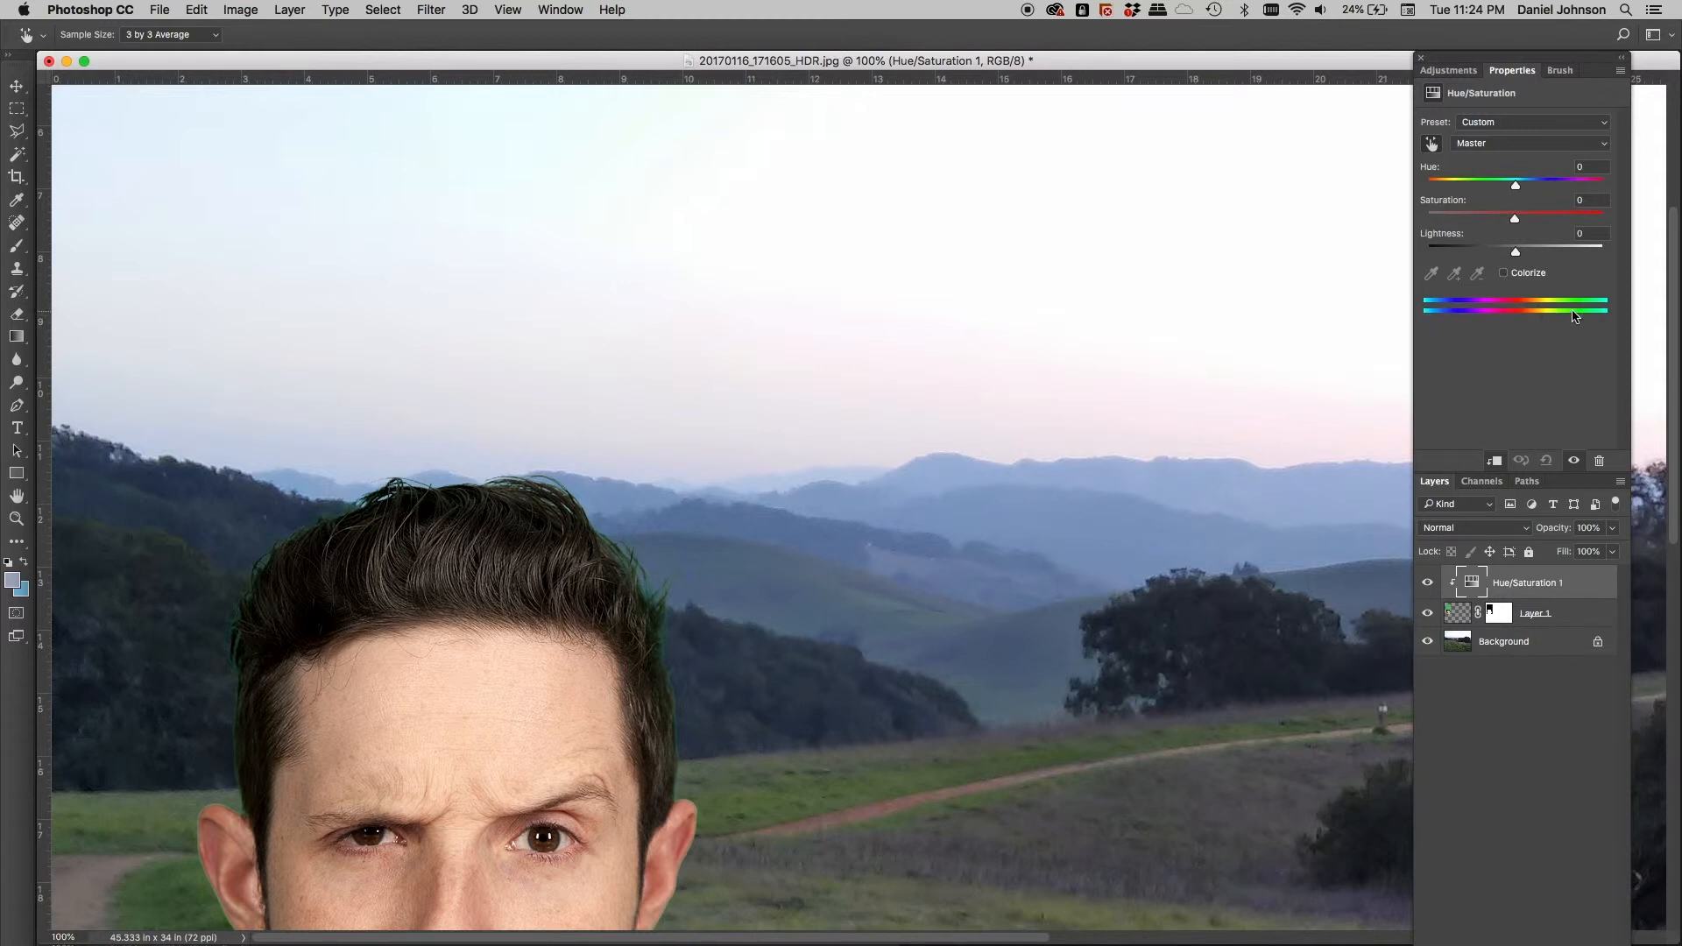
click(1597, 149)
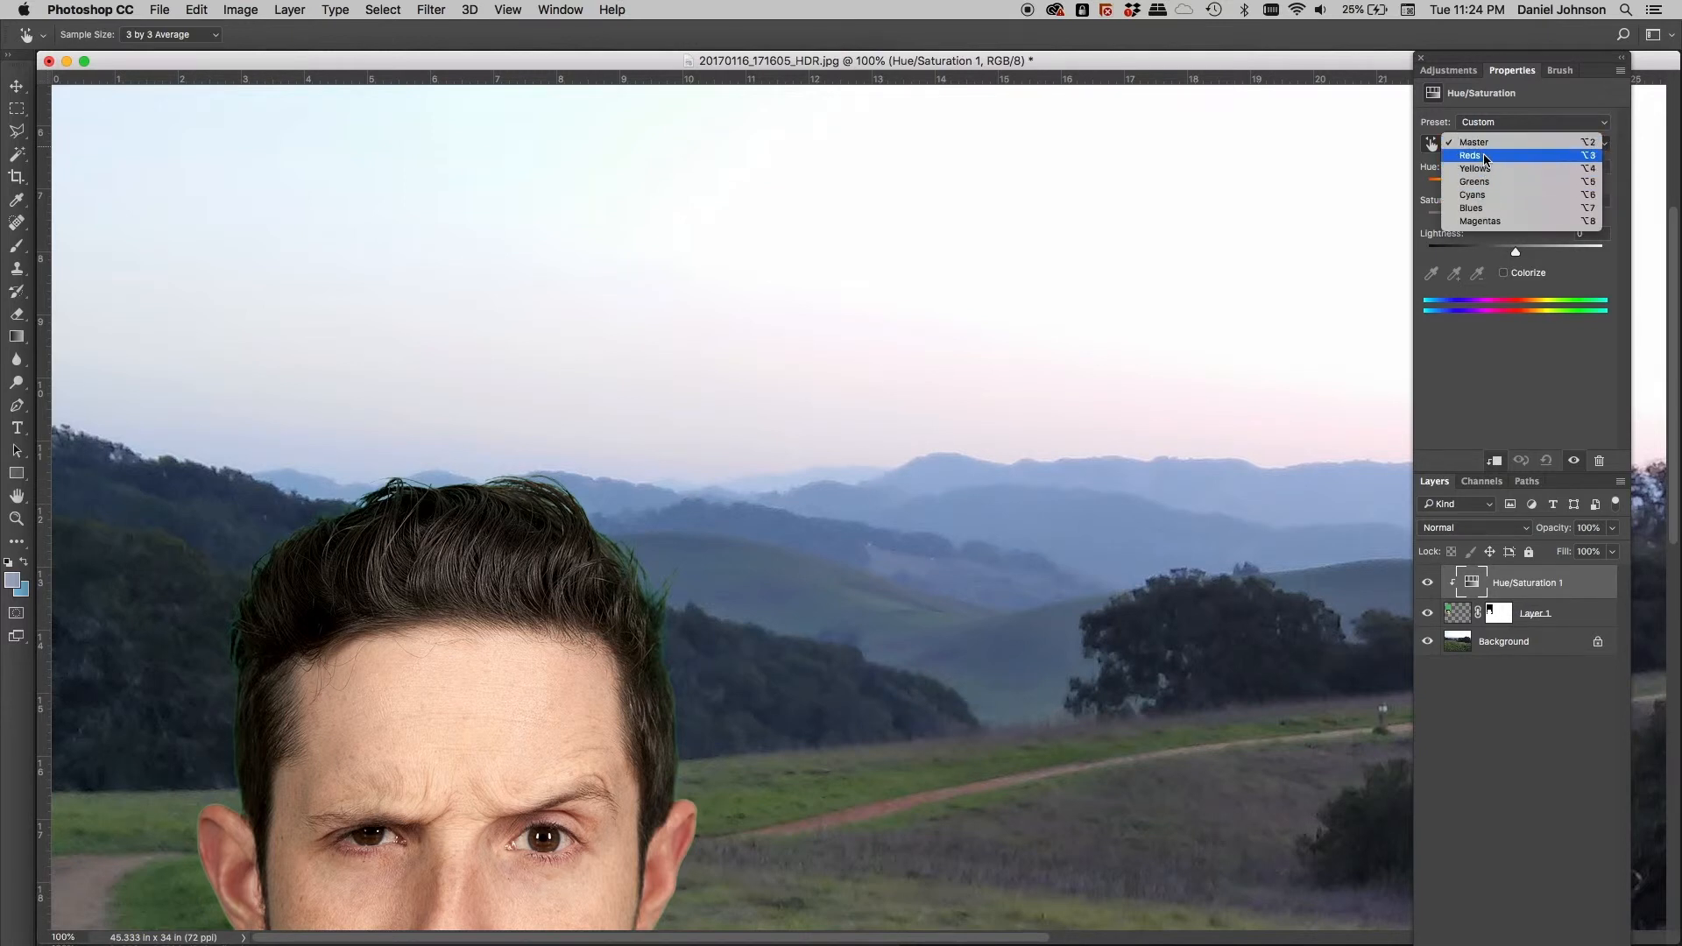
click(1483, 181)
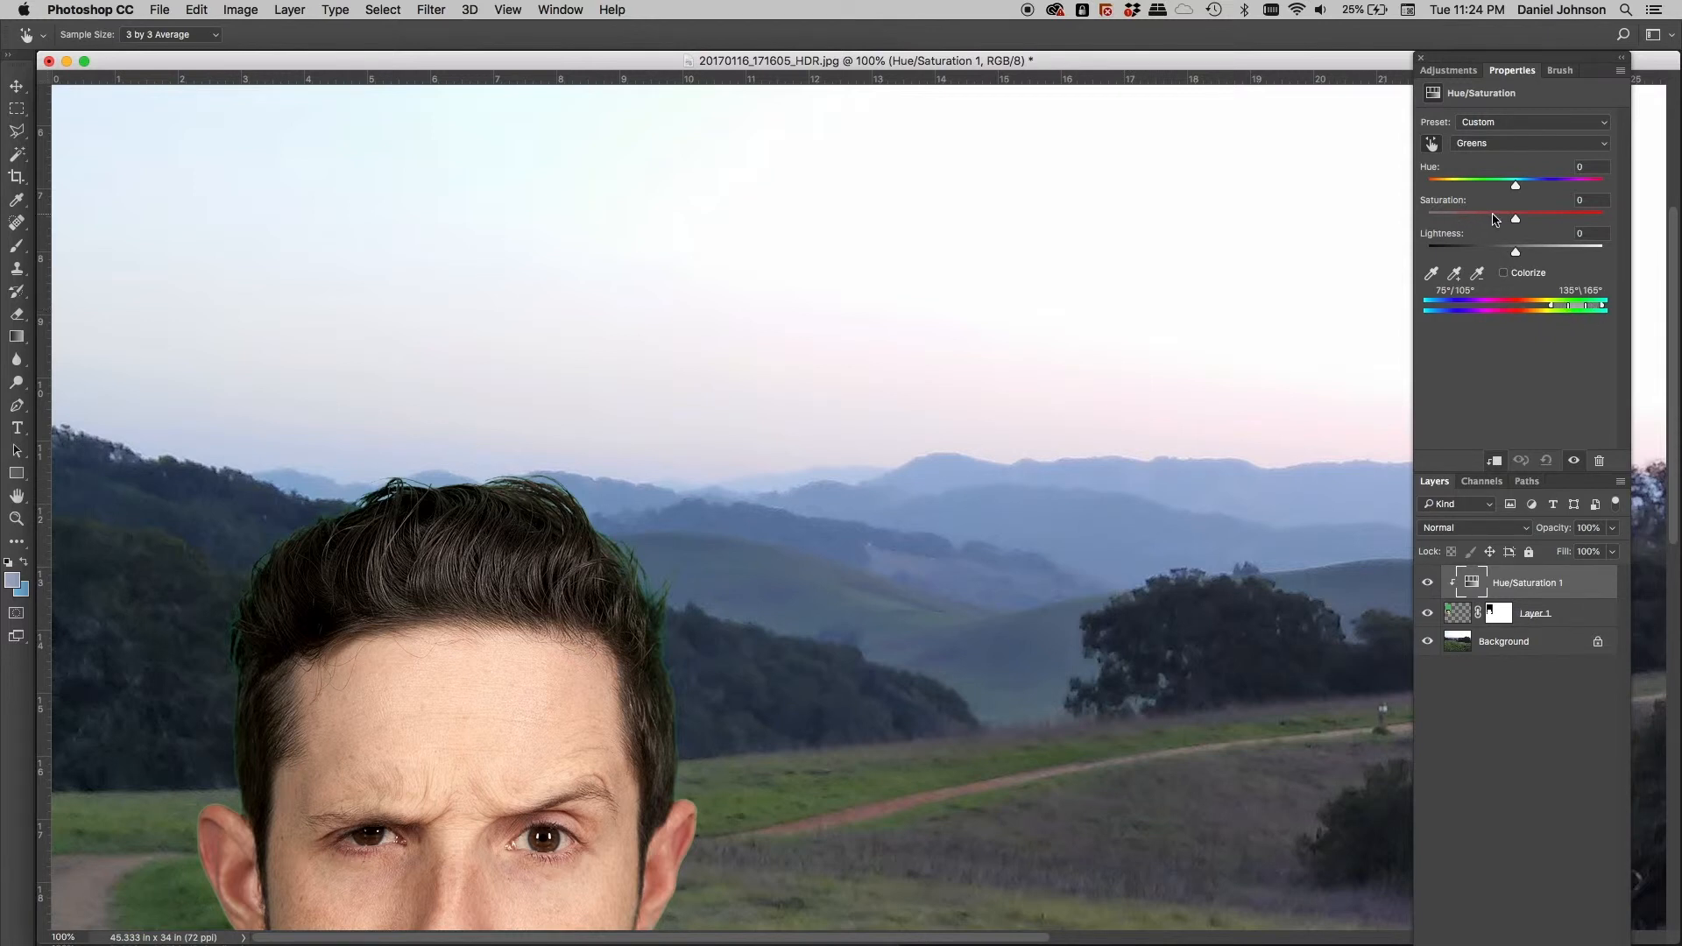
Set the Greens range to Hue +26 and Saturation -91, toggling the adjustment to compare
drag(1517, 221, 1464, 221)
drag(1463, 219, 1440, 220)
drag(1516, 187, 1522, 188)
drag(1523, 185, 1531, 187)
mouse_move(1443, 220)
mouse_down()
mouse_move(1490, 219)
mouse_move(1539, 187)
mouse_move(1487, 221)
mouse_move(1438, 224)
mouse_up()
click(1428, 584)
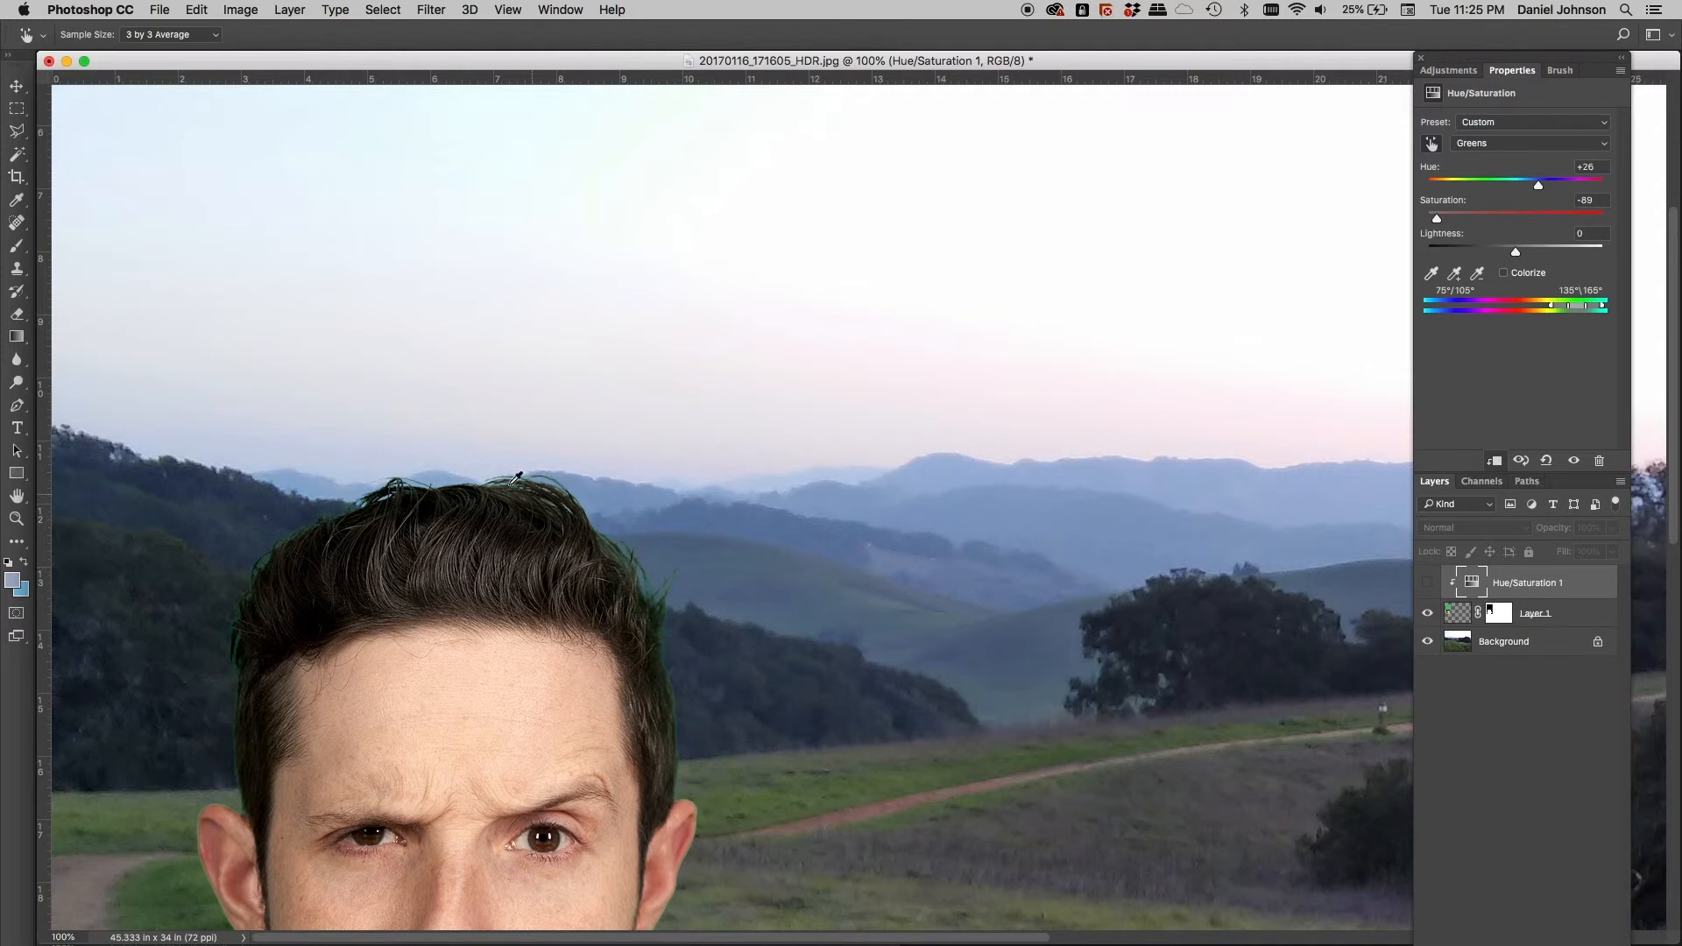
click(1429, 584)
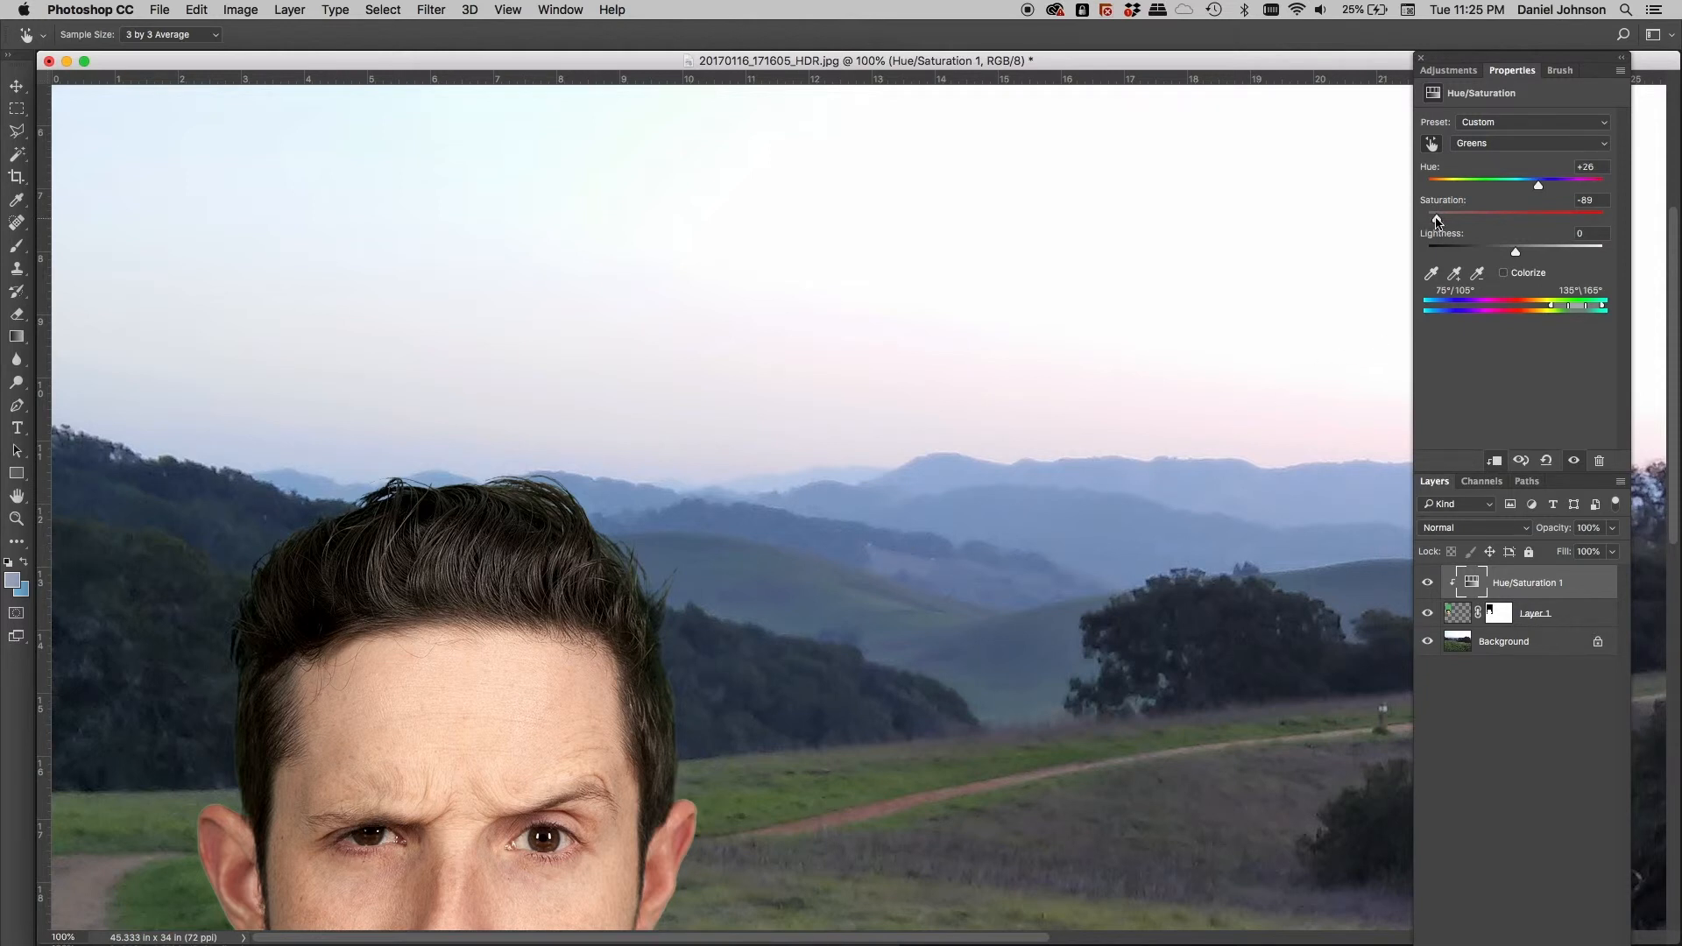
drag(1437, 221, 1436, 222)
Convert Layer 1 to a smart object, collapse the Properties panel, and select Hue/Saturation 1
click(1547, 627)
key(v)
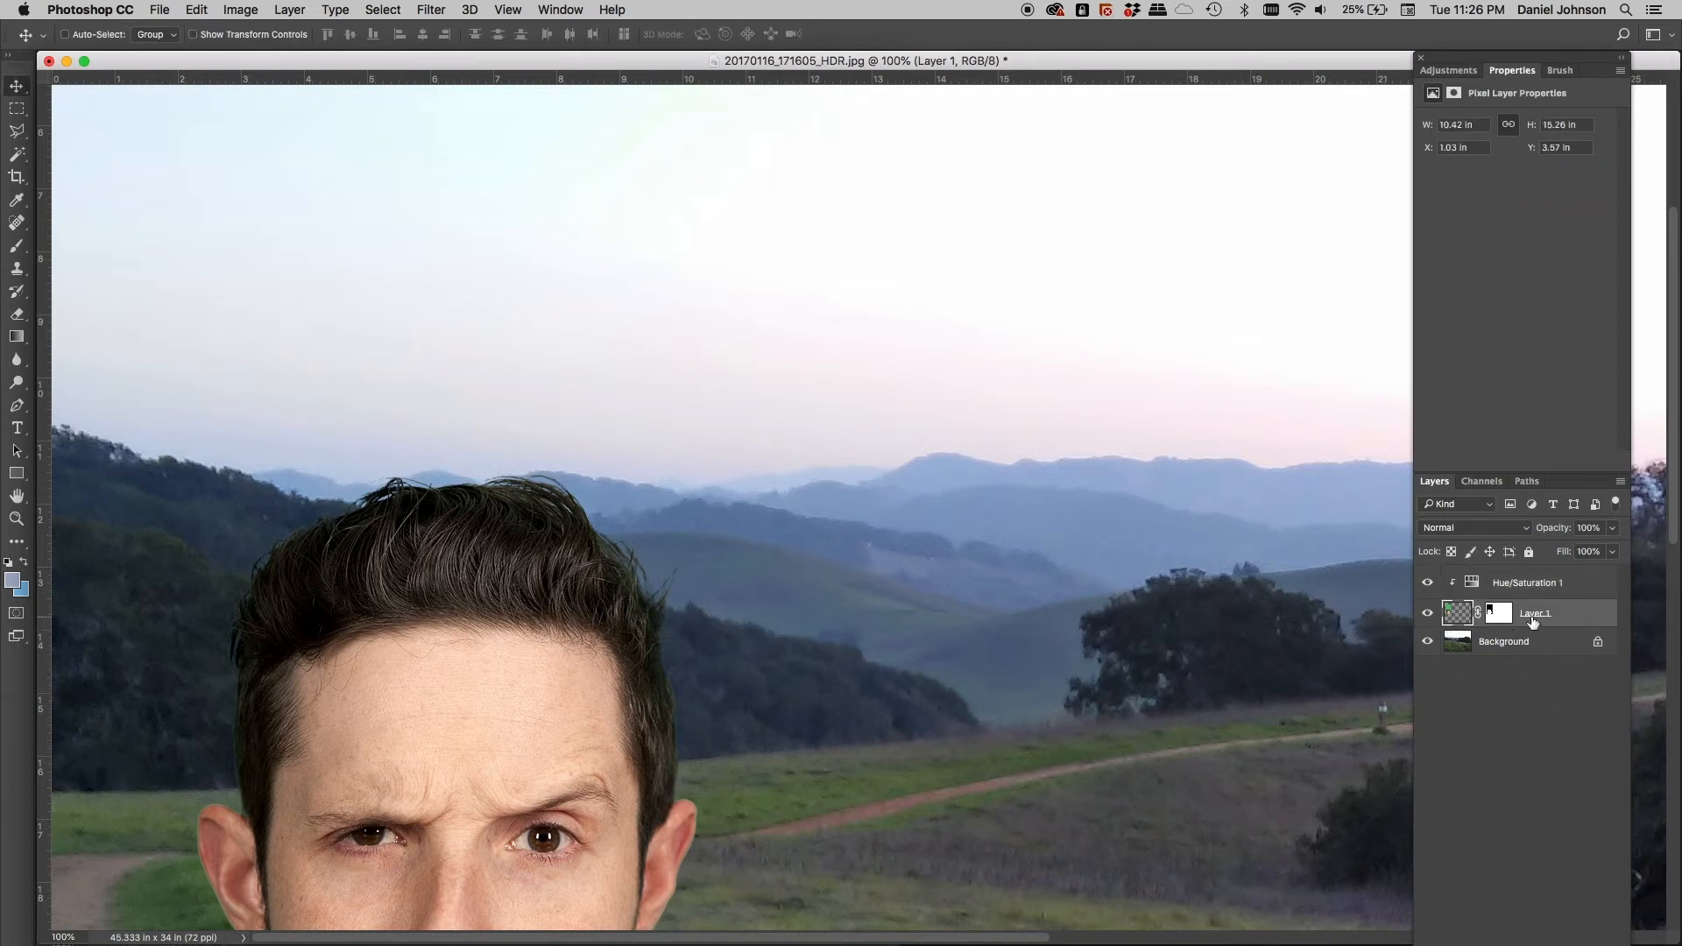
right_click(1569, 618)
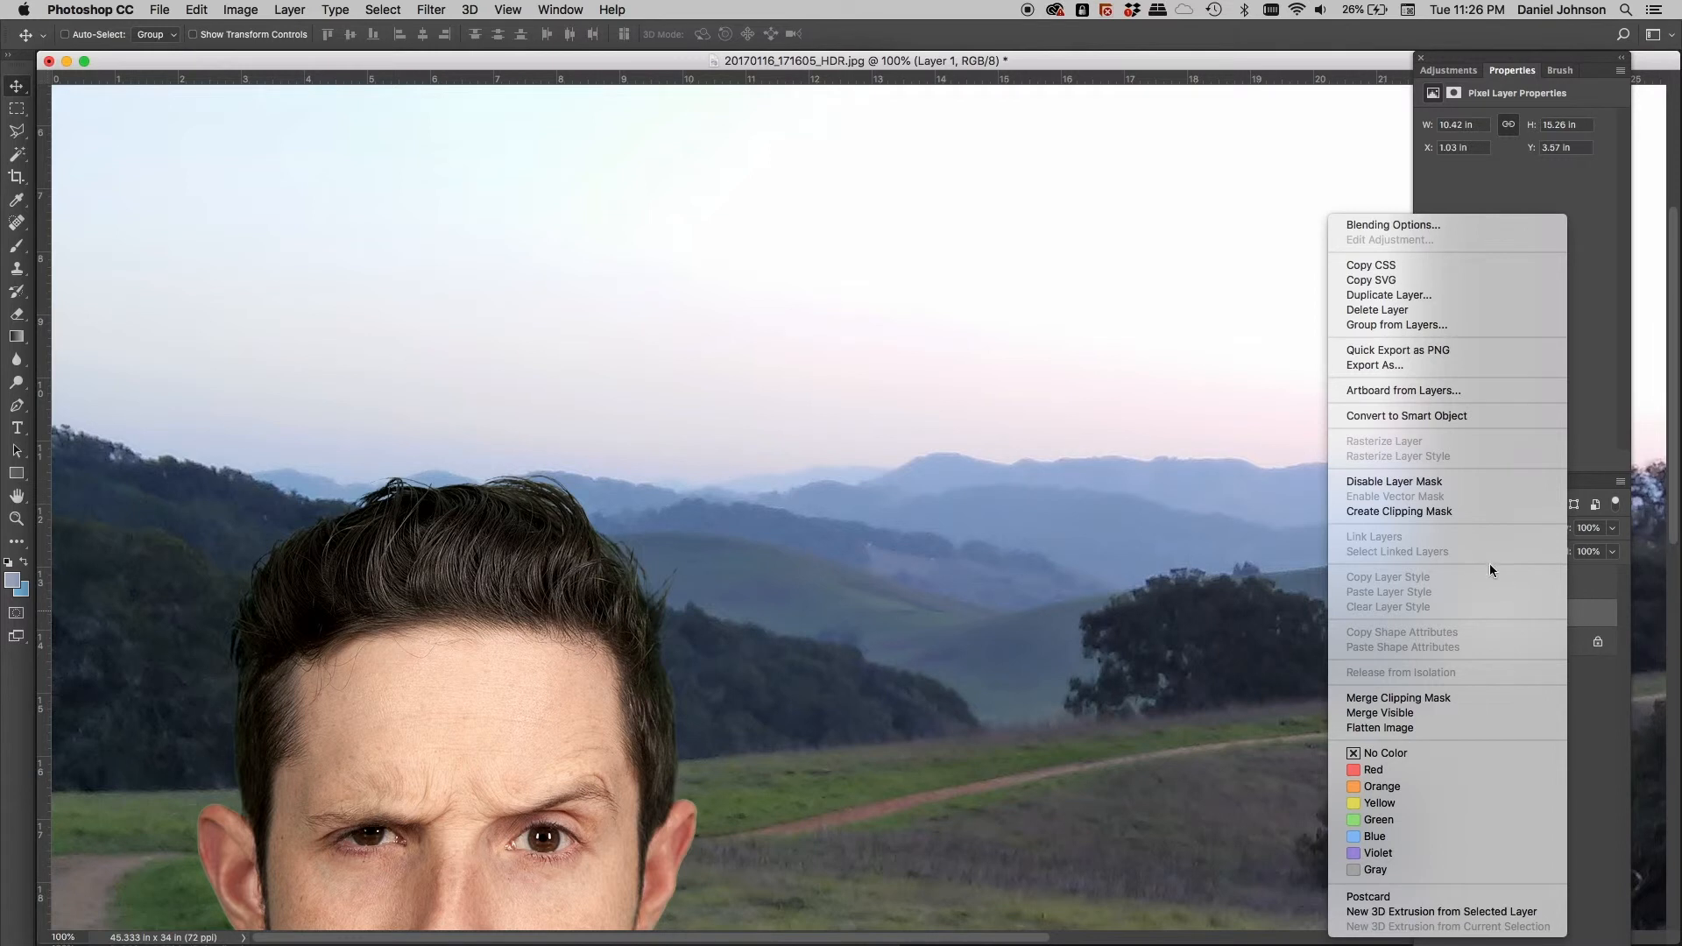
click(1423, 416)
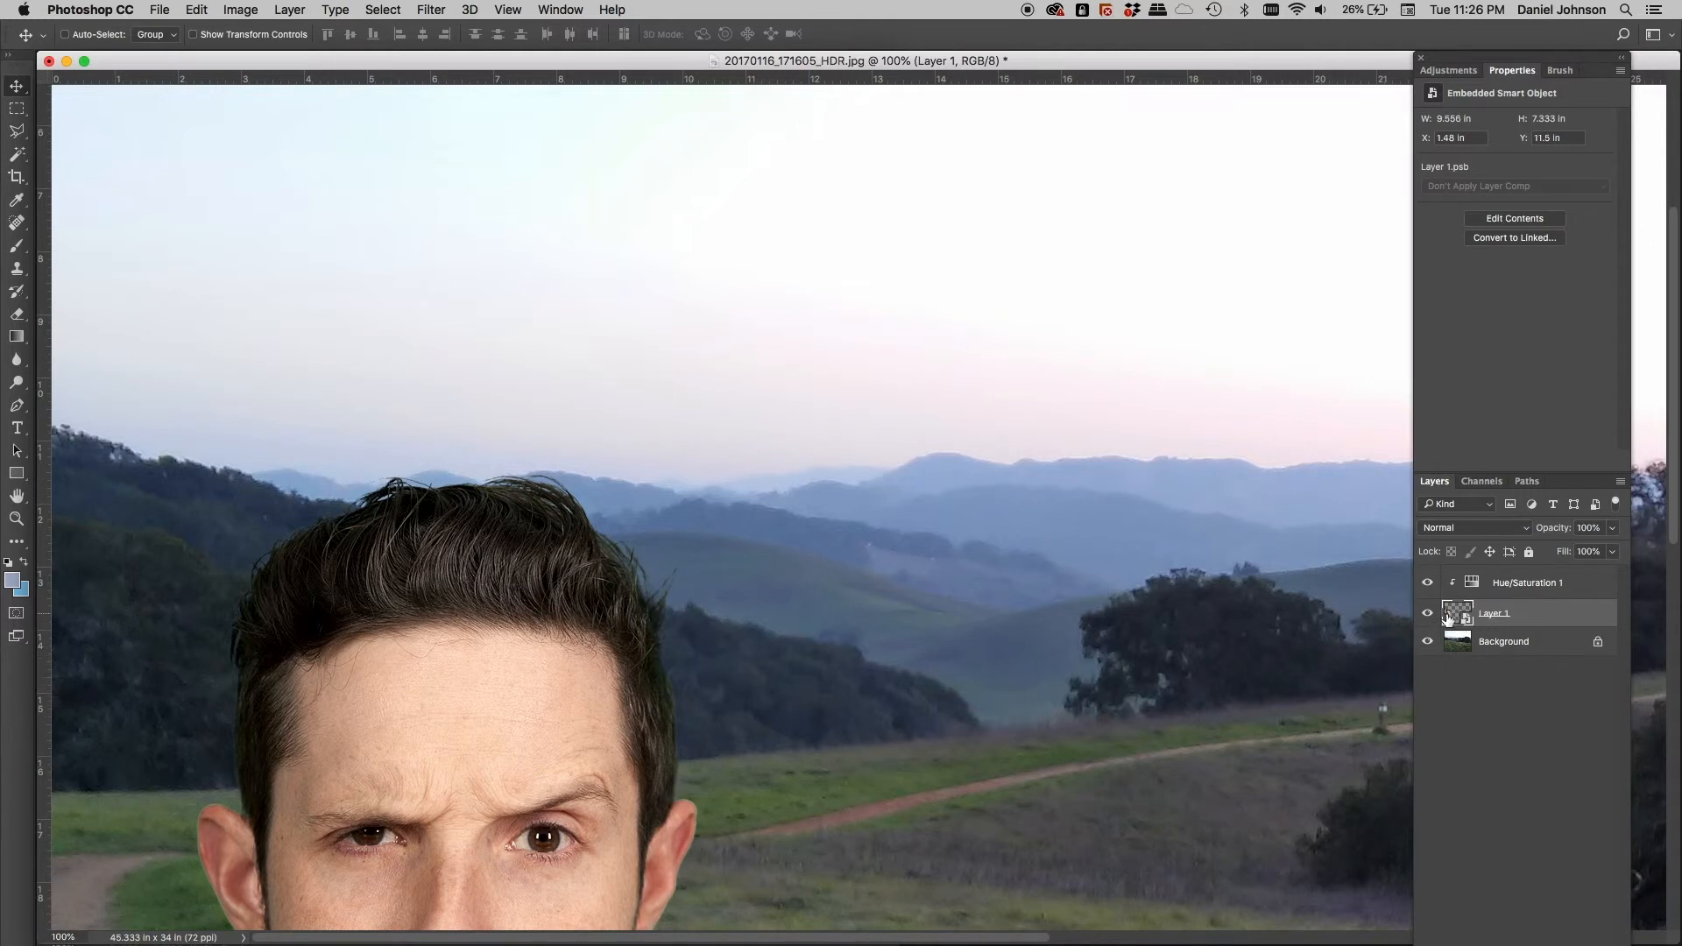
double_click(1509, 74)
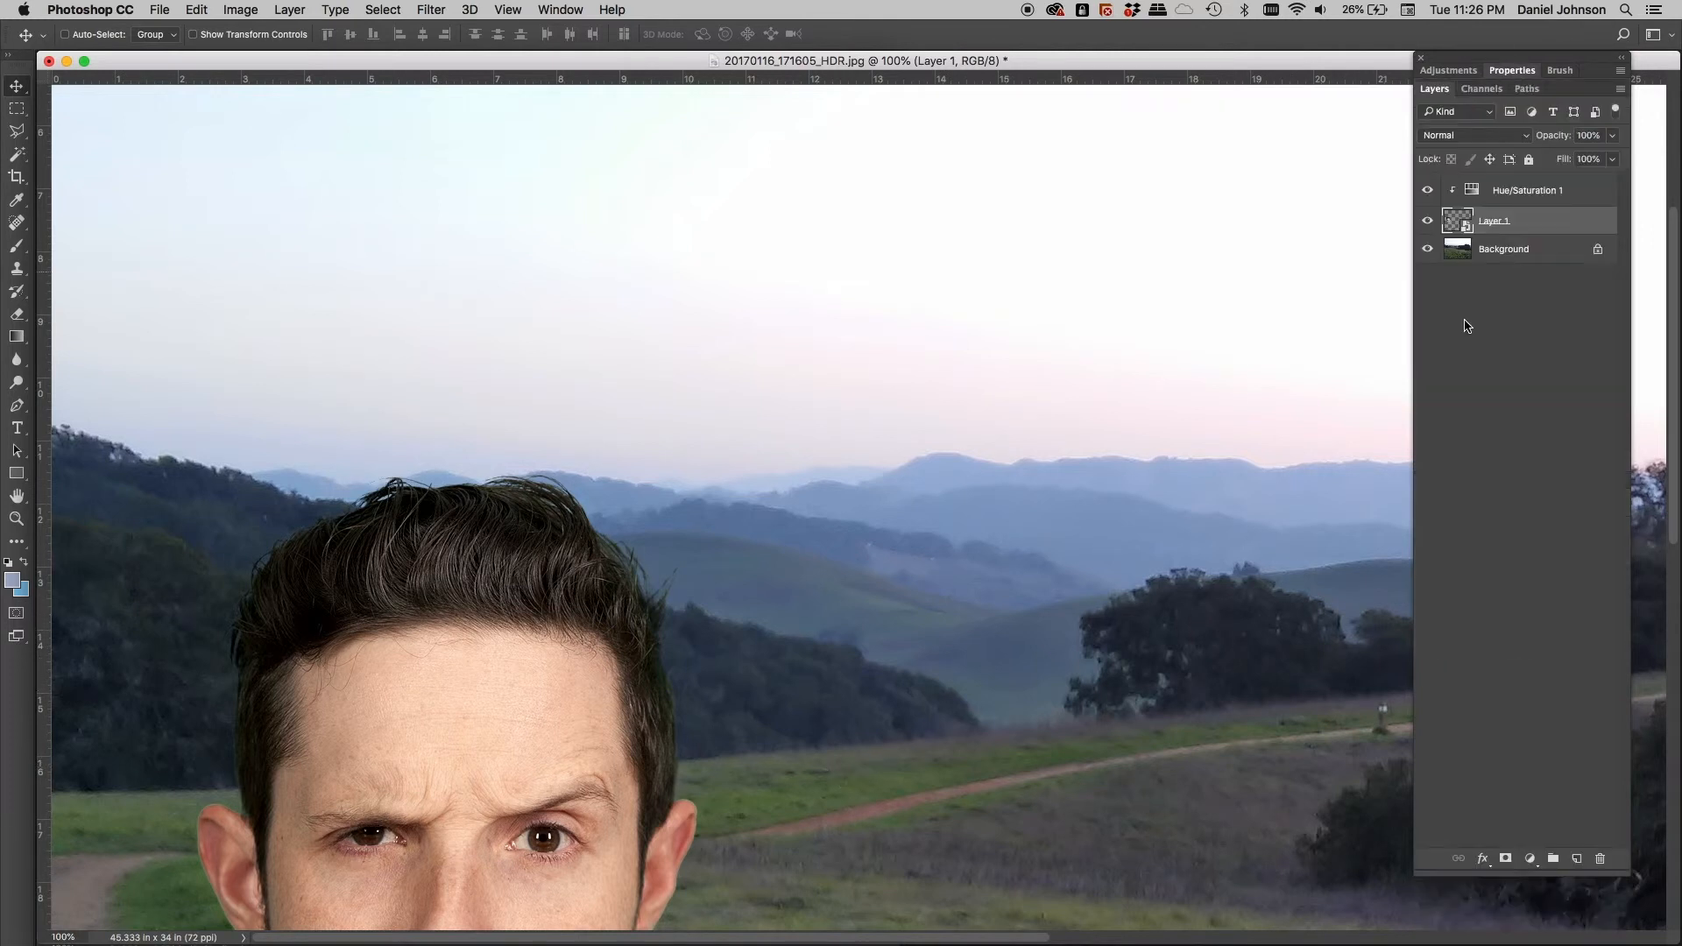
click(1504, 200)
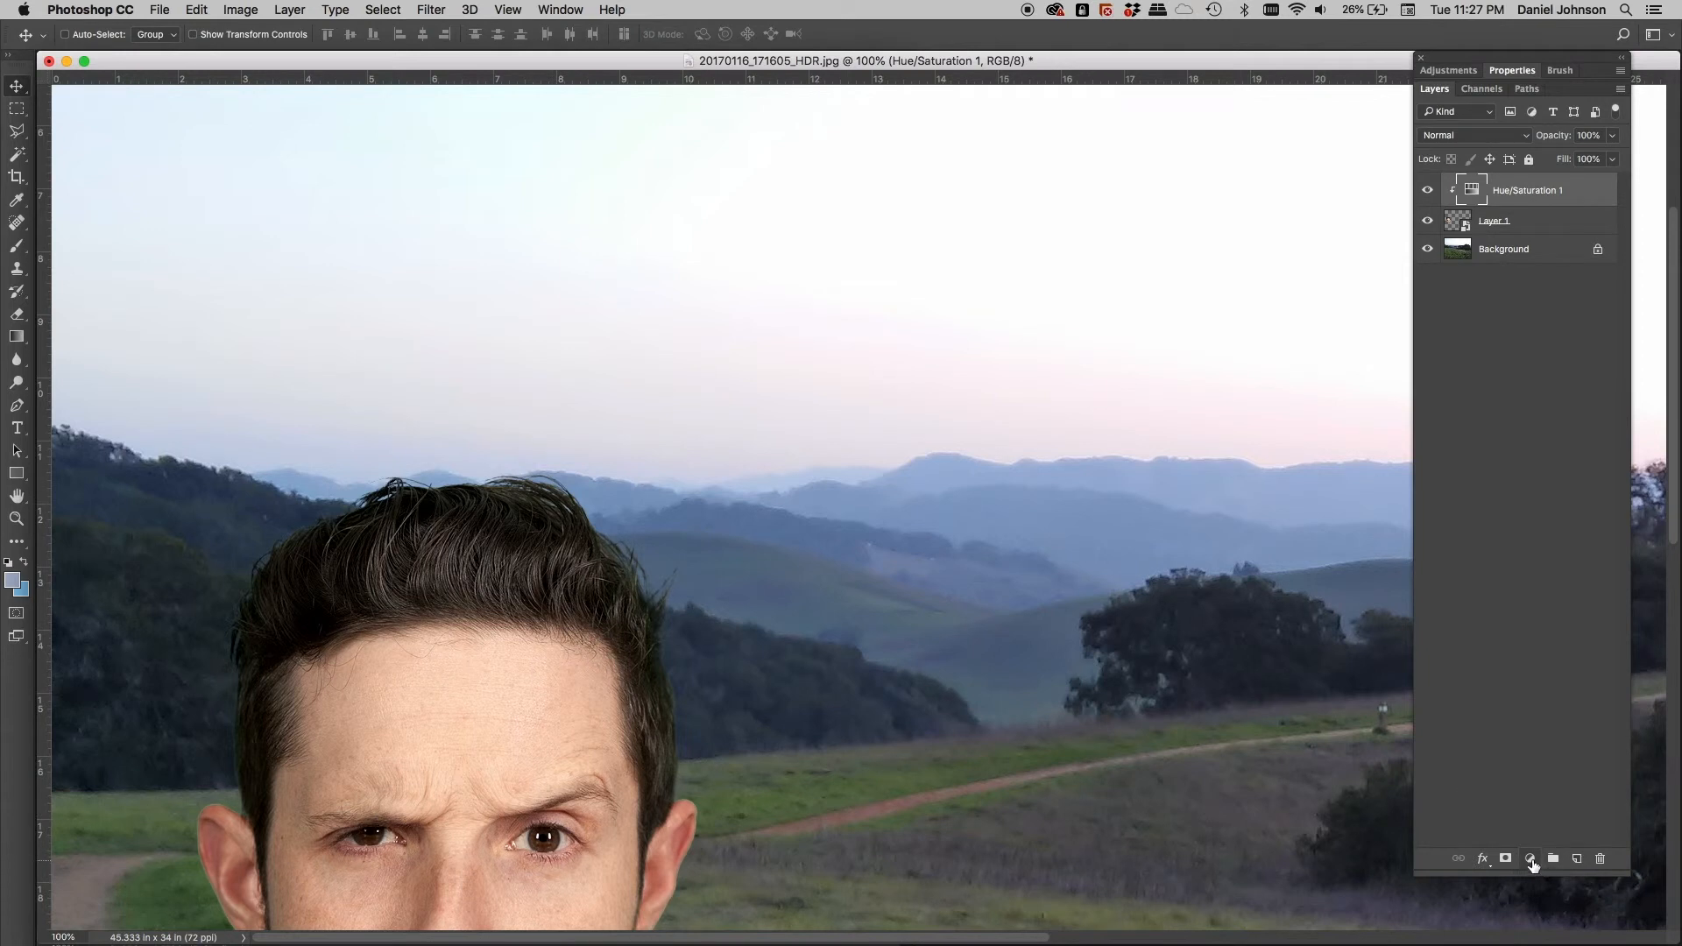
Add a Curves layer clipped to the head layer and postpone the update notice until tomorrow
click(1539, 868)
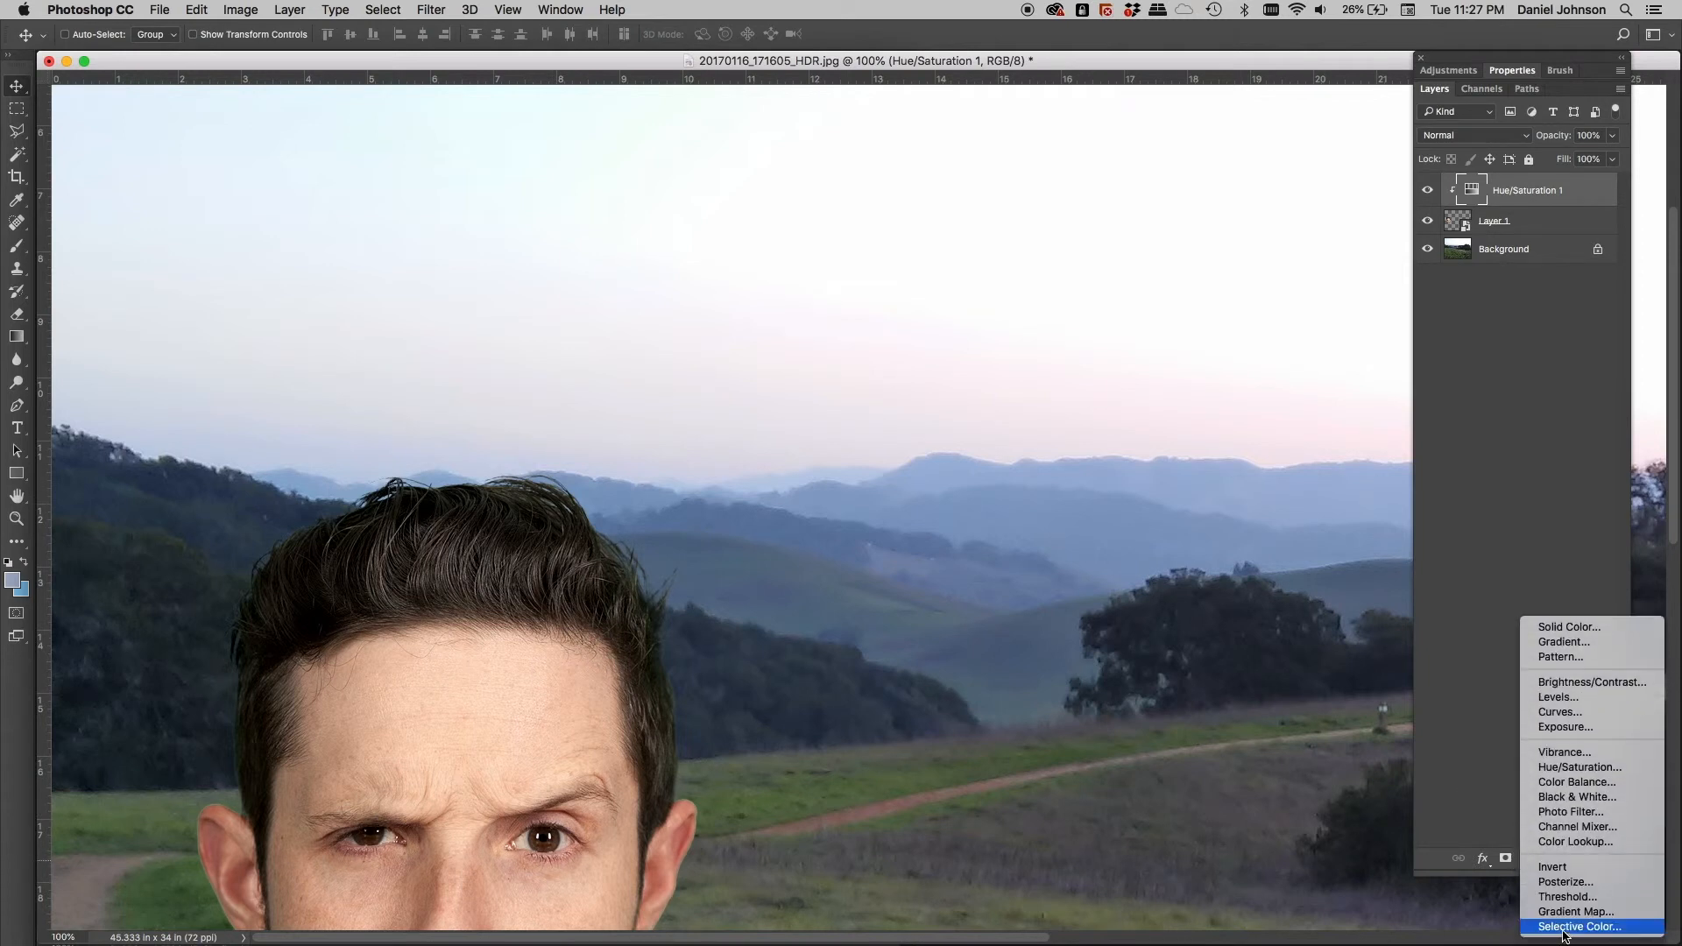
click(1554, 713)
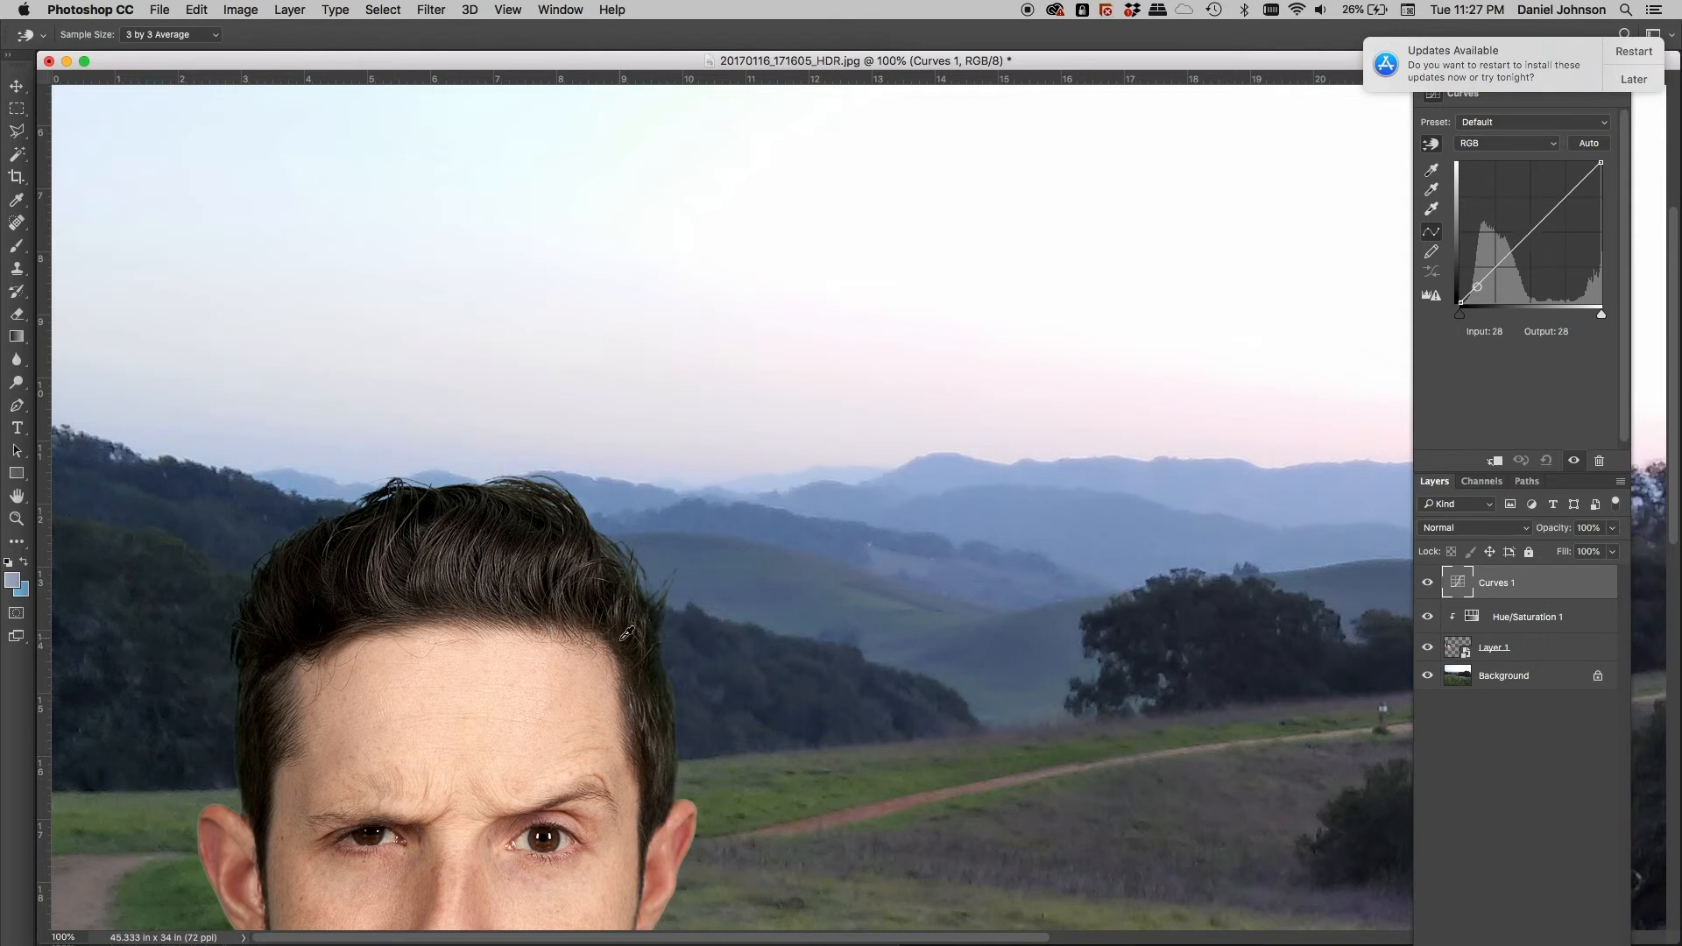
click(1499, 464)
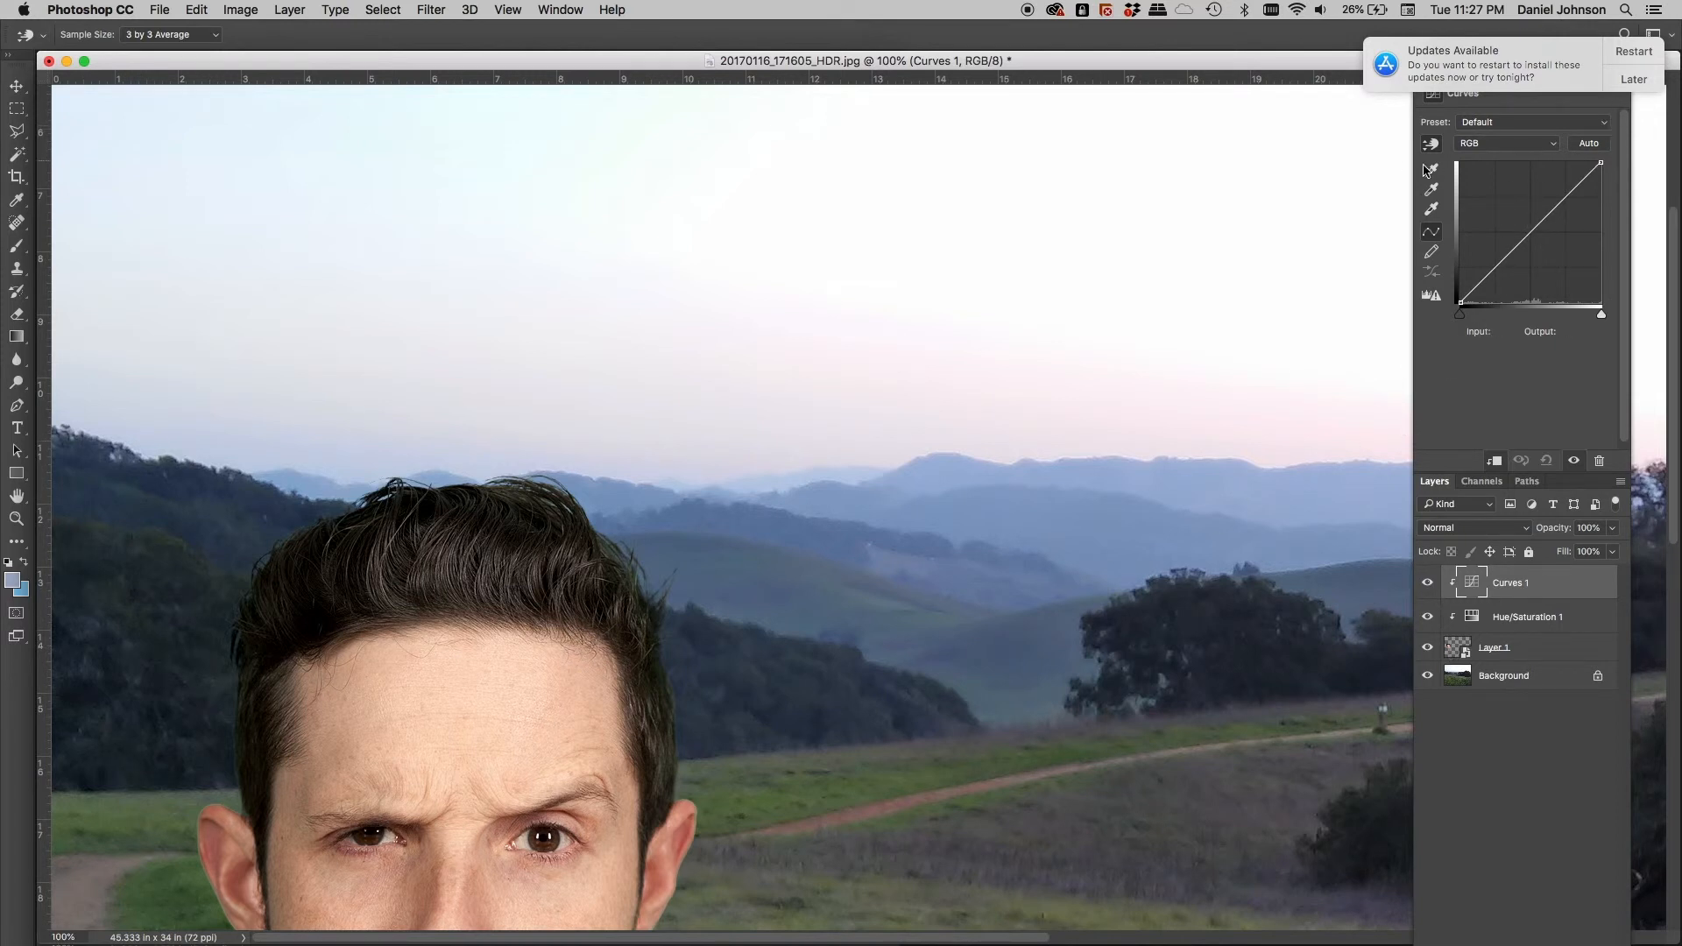
click(1629, 79)
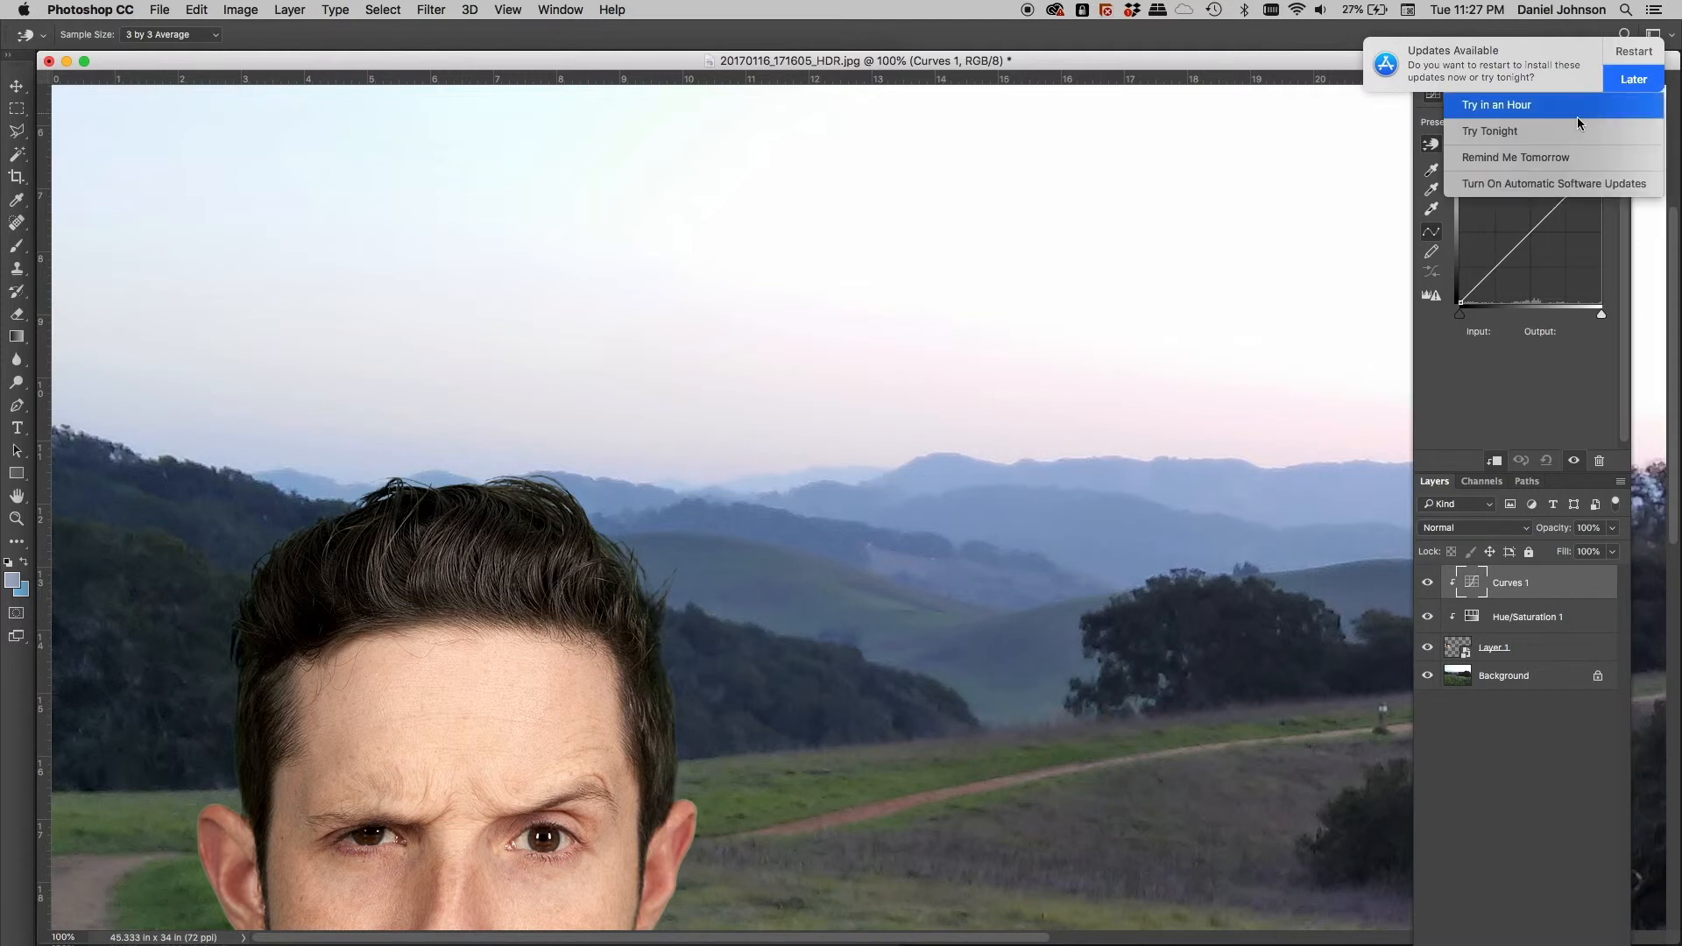
click(1559, 158)
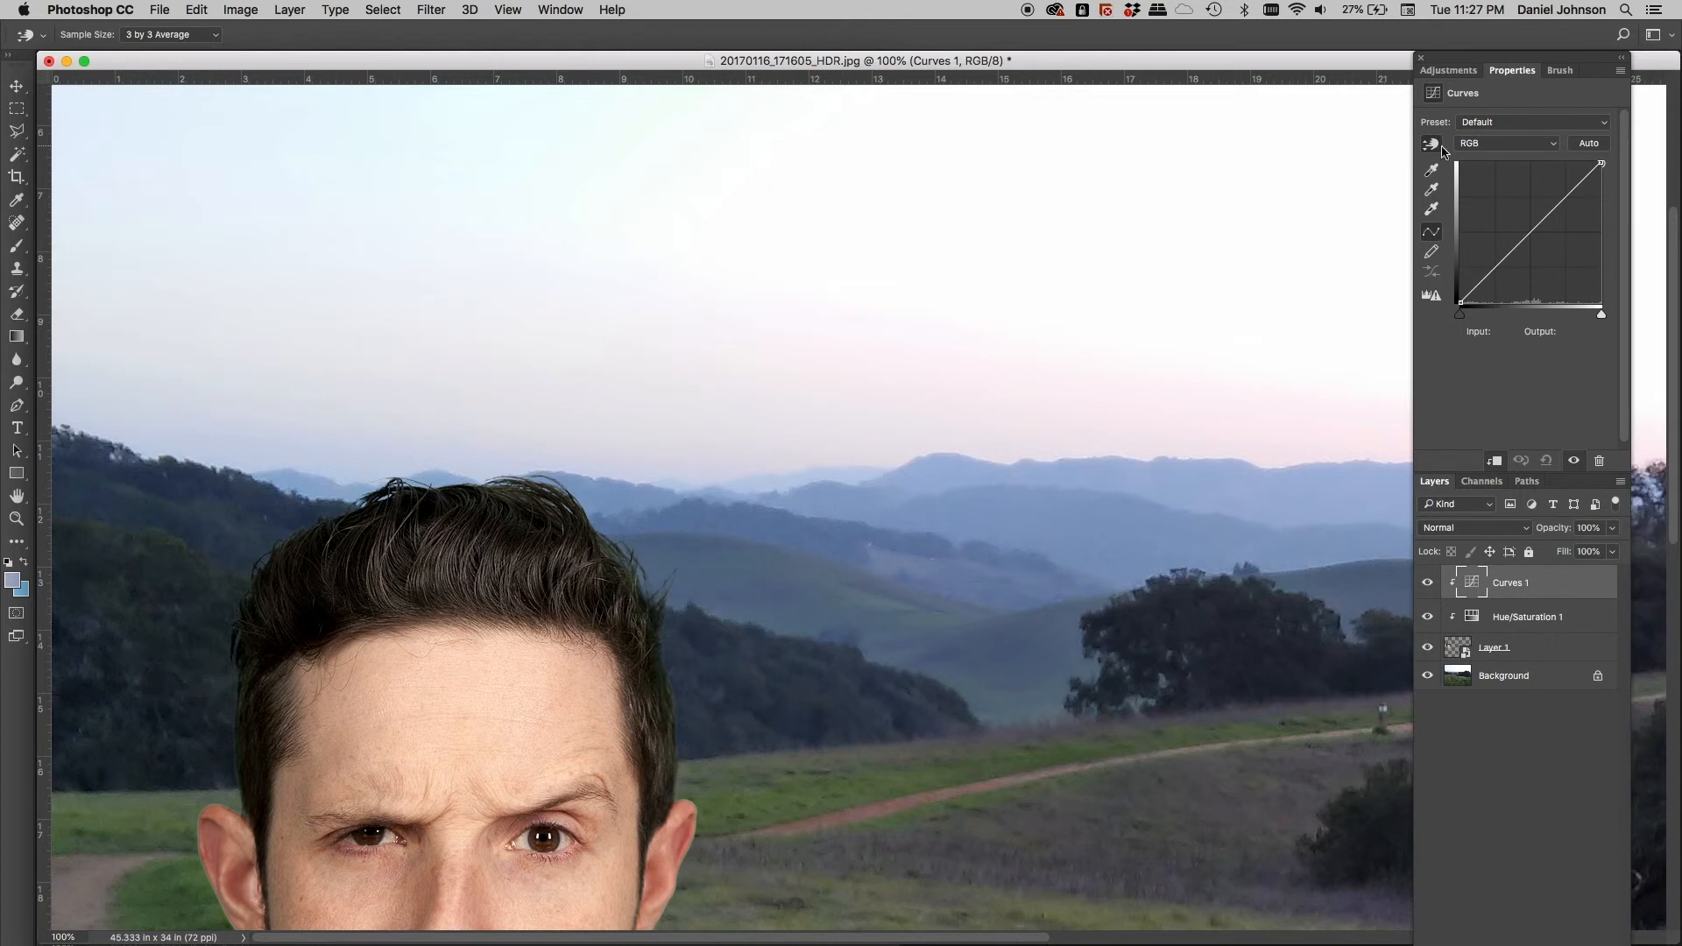
click(1432, 147)
Add curve points sampled from face and hair, lower the upper point, and add a 21→29 shadow point
click(507, 752)
click(340, 596)
click(1471, 291)
key(Down)
key(Down)
key(Down)
key(Down)
key(Down)
key(Down)
key(Down)
key(Down)
key(Down)
key(Down)
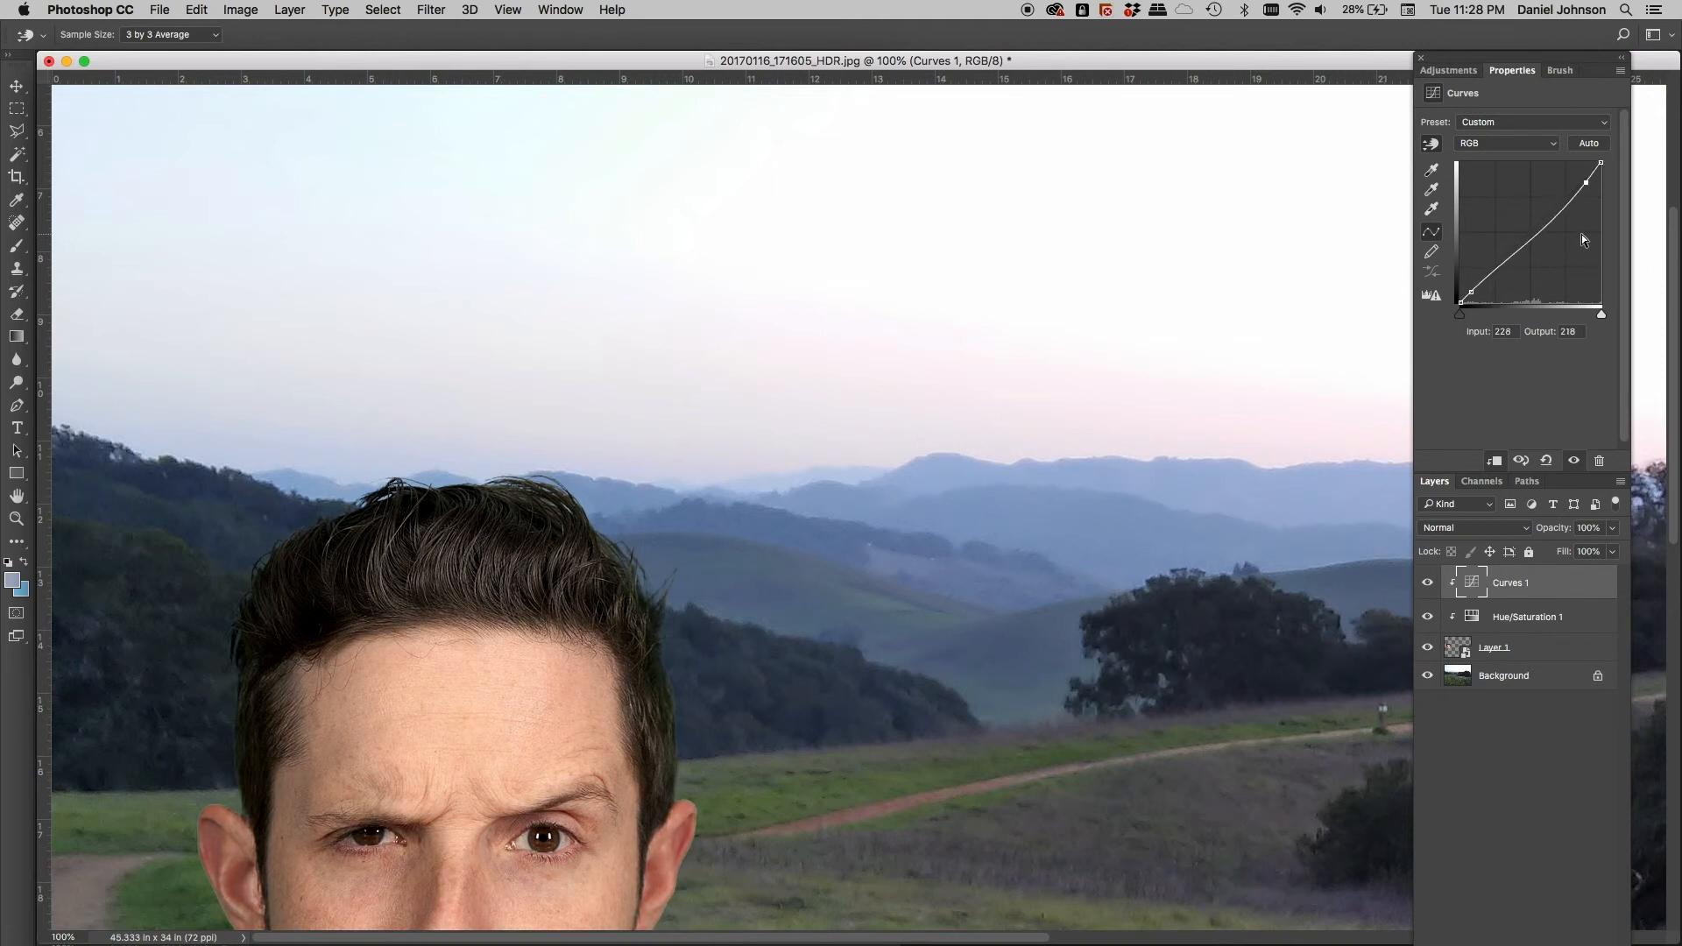
key(Down)
key(Down)
key(Down)
key(Down)
key(Down)
key(Down)
key(Down)
key(Down)
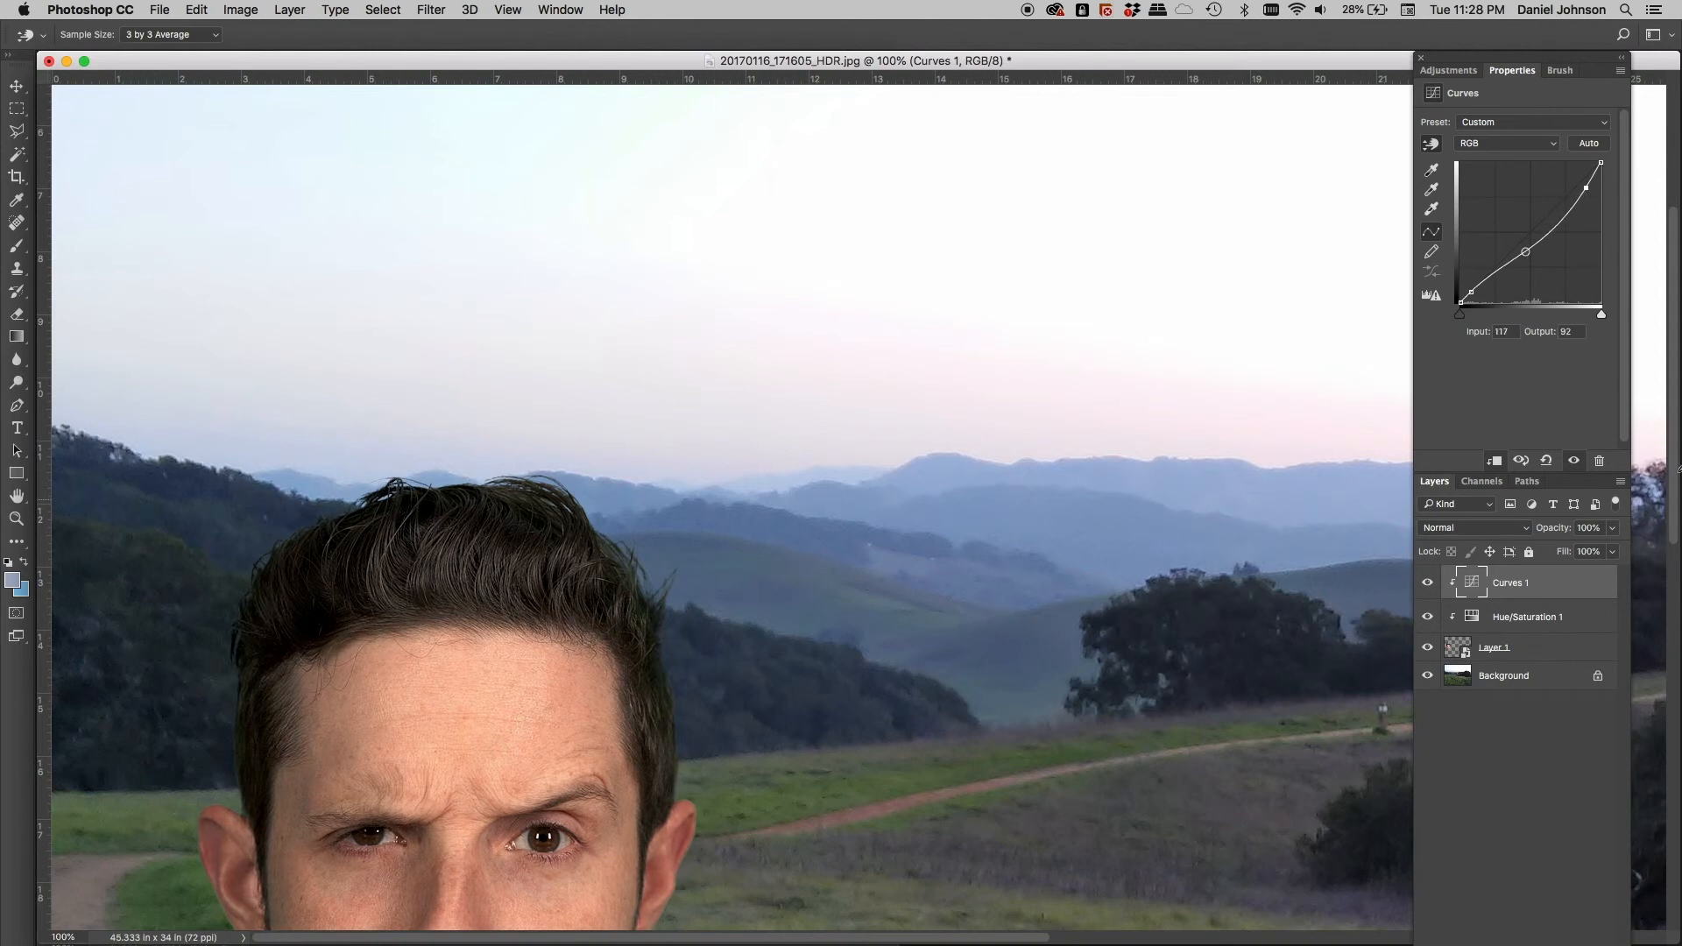
click(1472, 293)
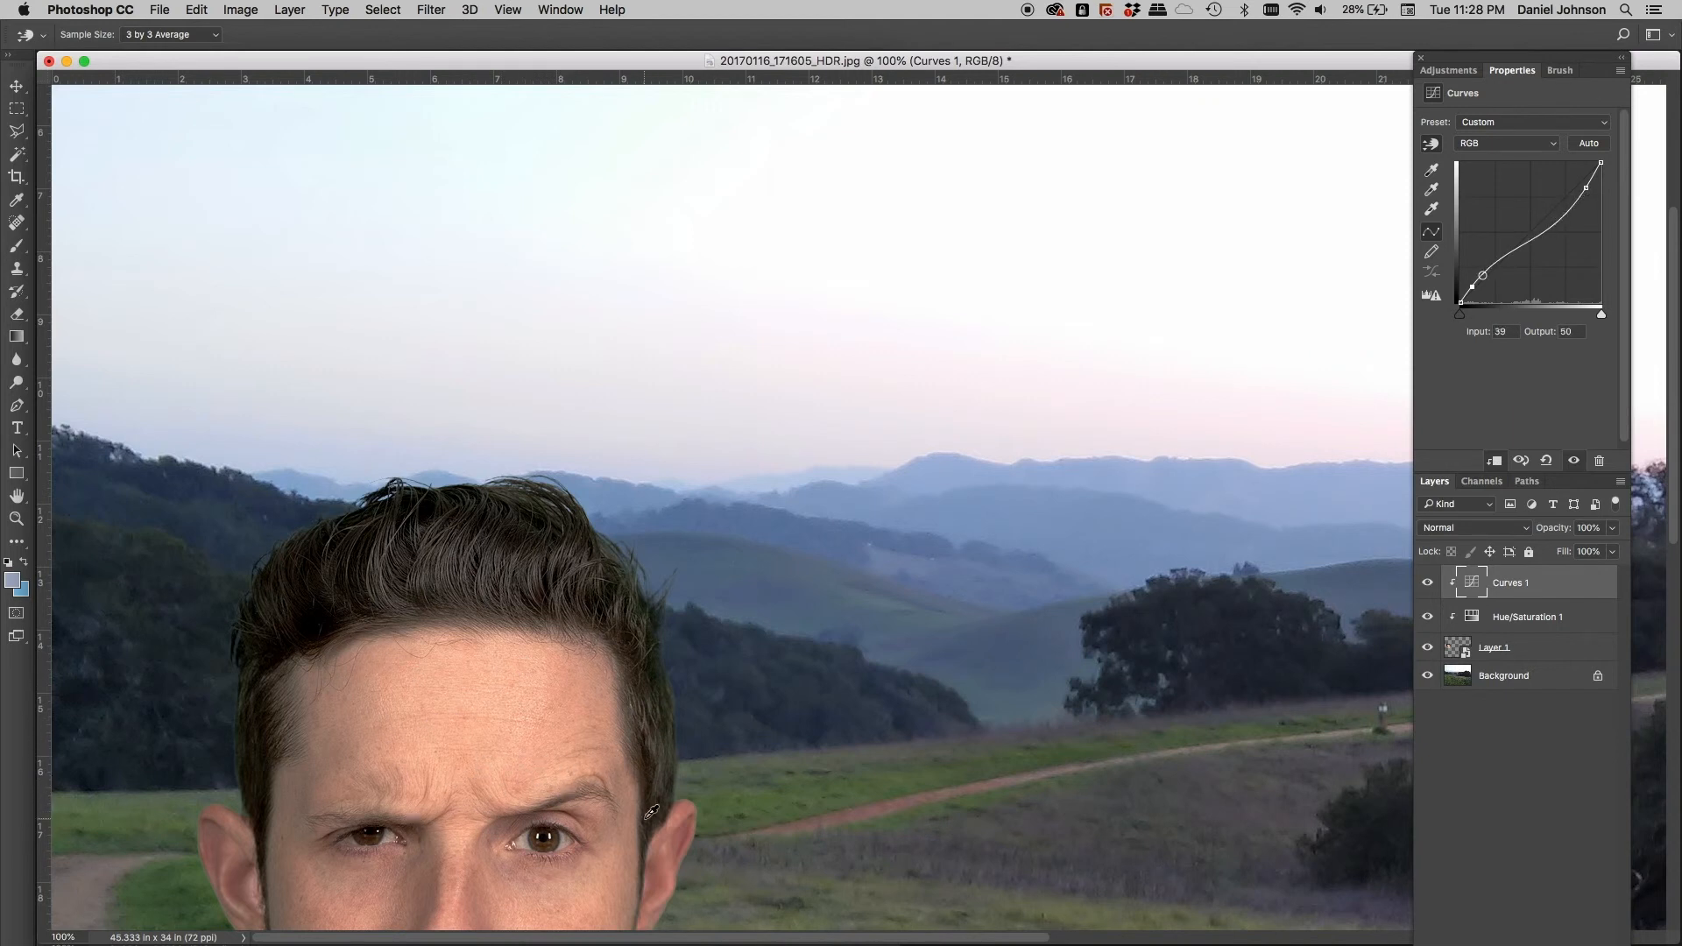
Compare Curves 1 on and off, then lift a midtone point to input 131, output 123
click(1428, 584)
click(1428, 583)
click(1429, 584)
click(1428, 584)
click(1428, 584)
click(1428, 584)
drag(1534, 241, 1534, 235)
Switch Curves 1 to the Blue channel and raise its black point to about output 8
click(1506, 144)
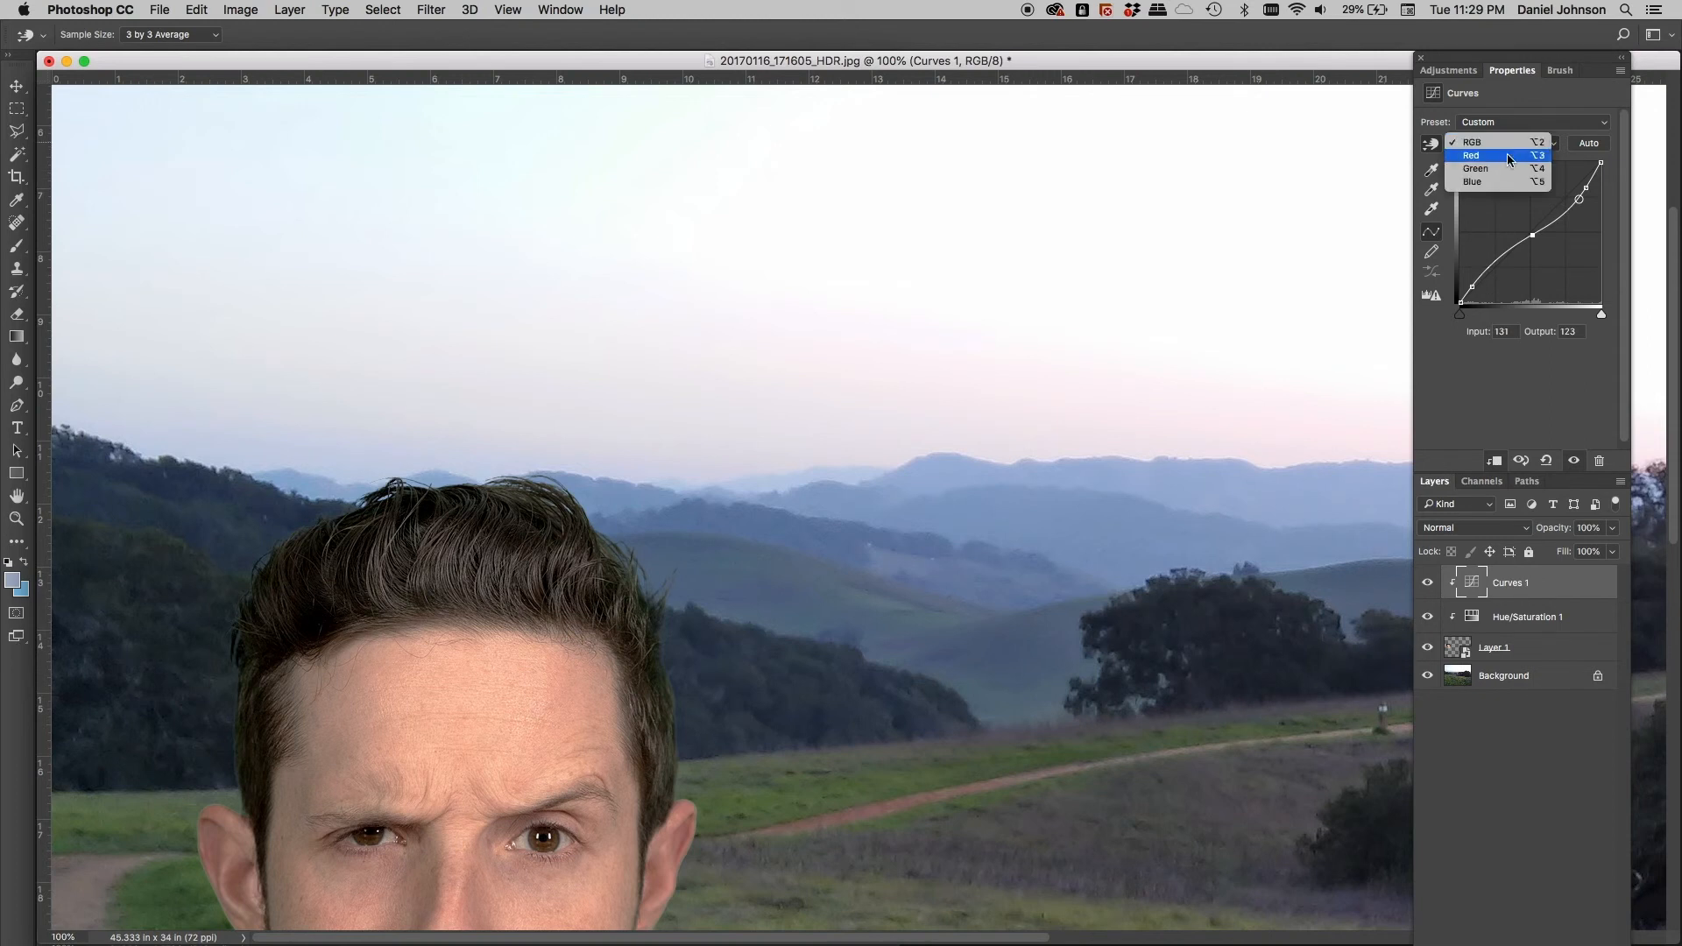
click(1490, 181)
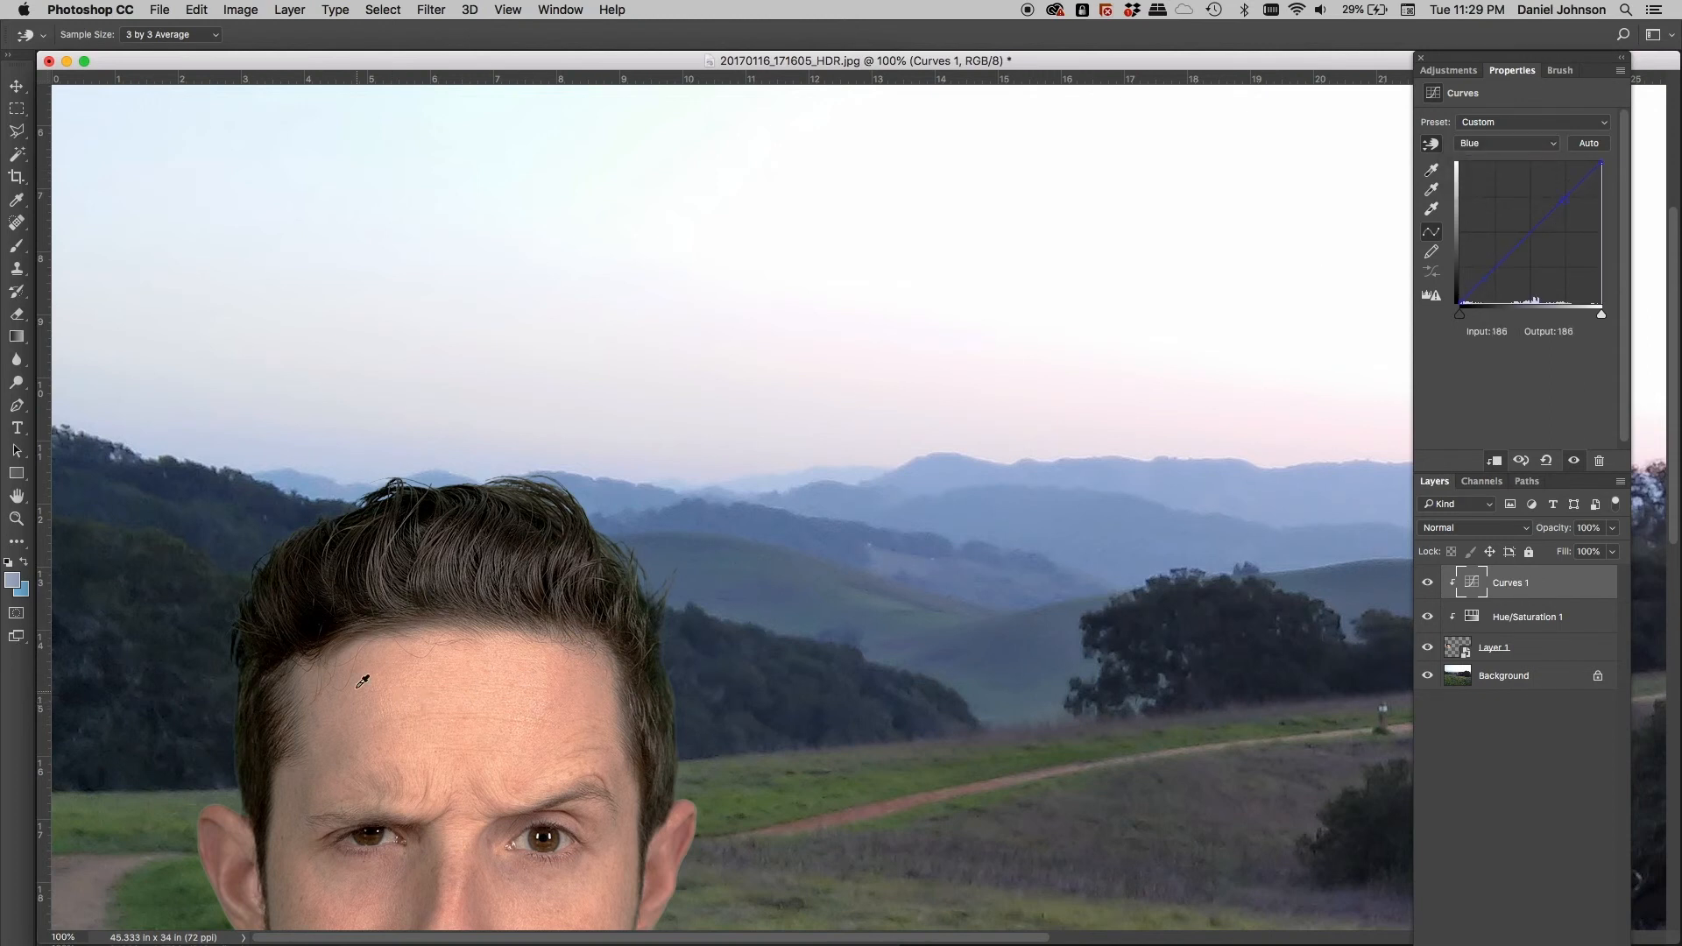
click(316, 628)
drag(1468, 313, 1466, 308)
On Layer 1, preview Add Noise at 9.51%, uniform and non-monochromatic, viewed on the forehead
click(1466, 650)
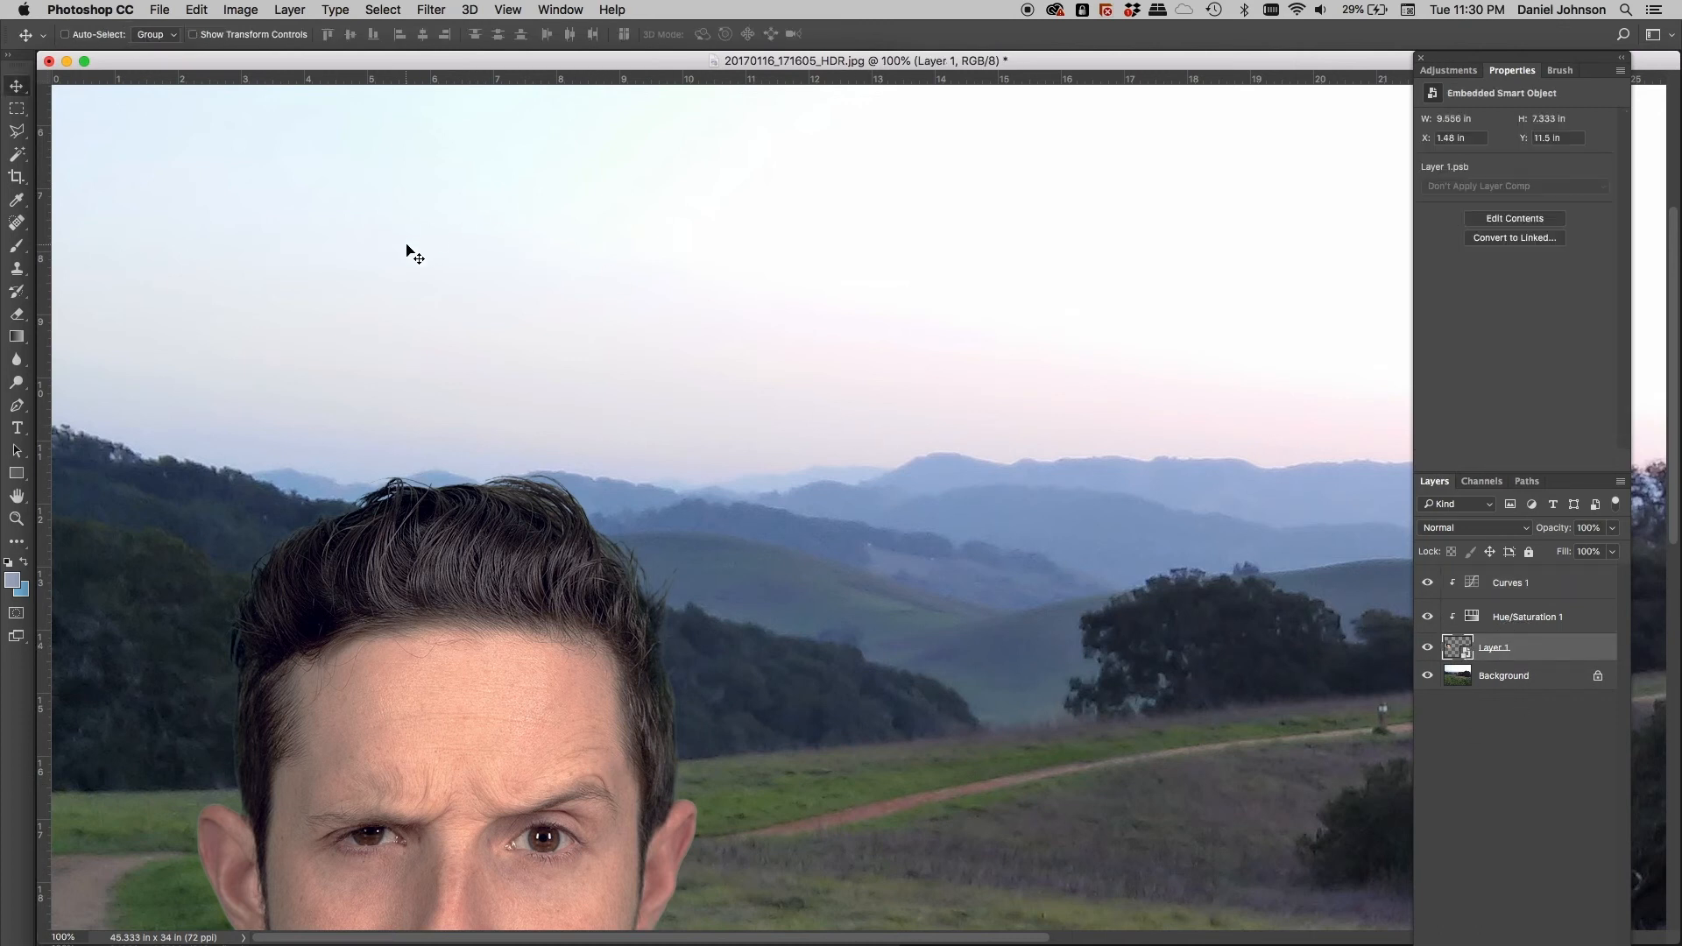
click(427, 11)
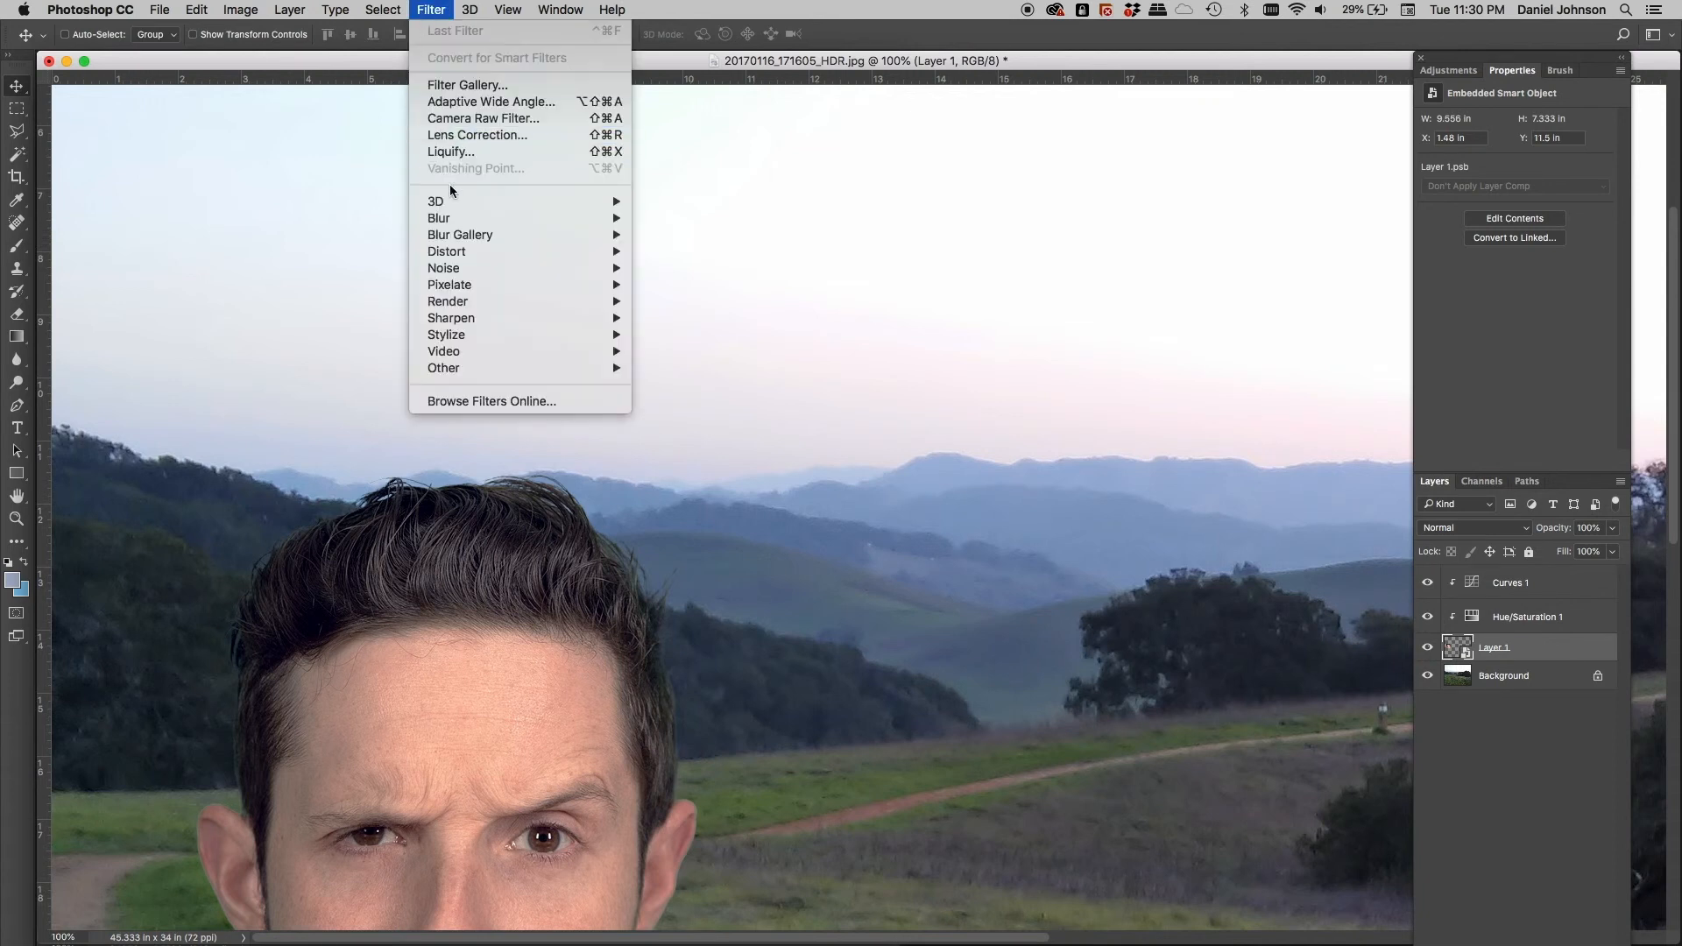
mouse_move(453, 208)
mouse_move(491, 271)
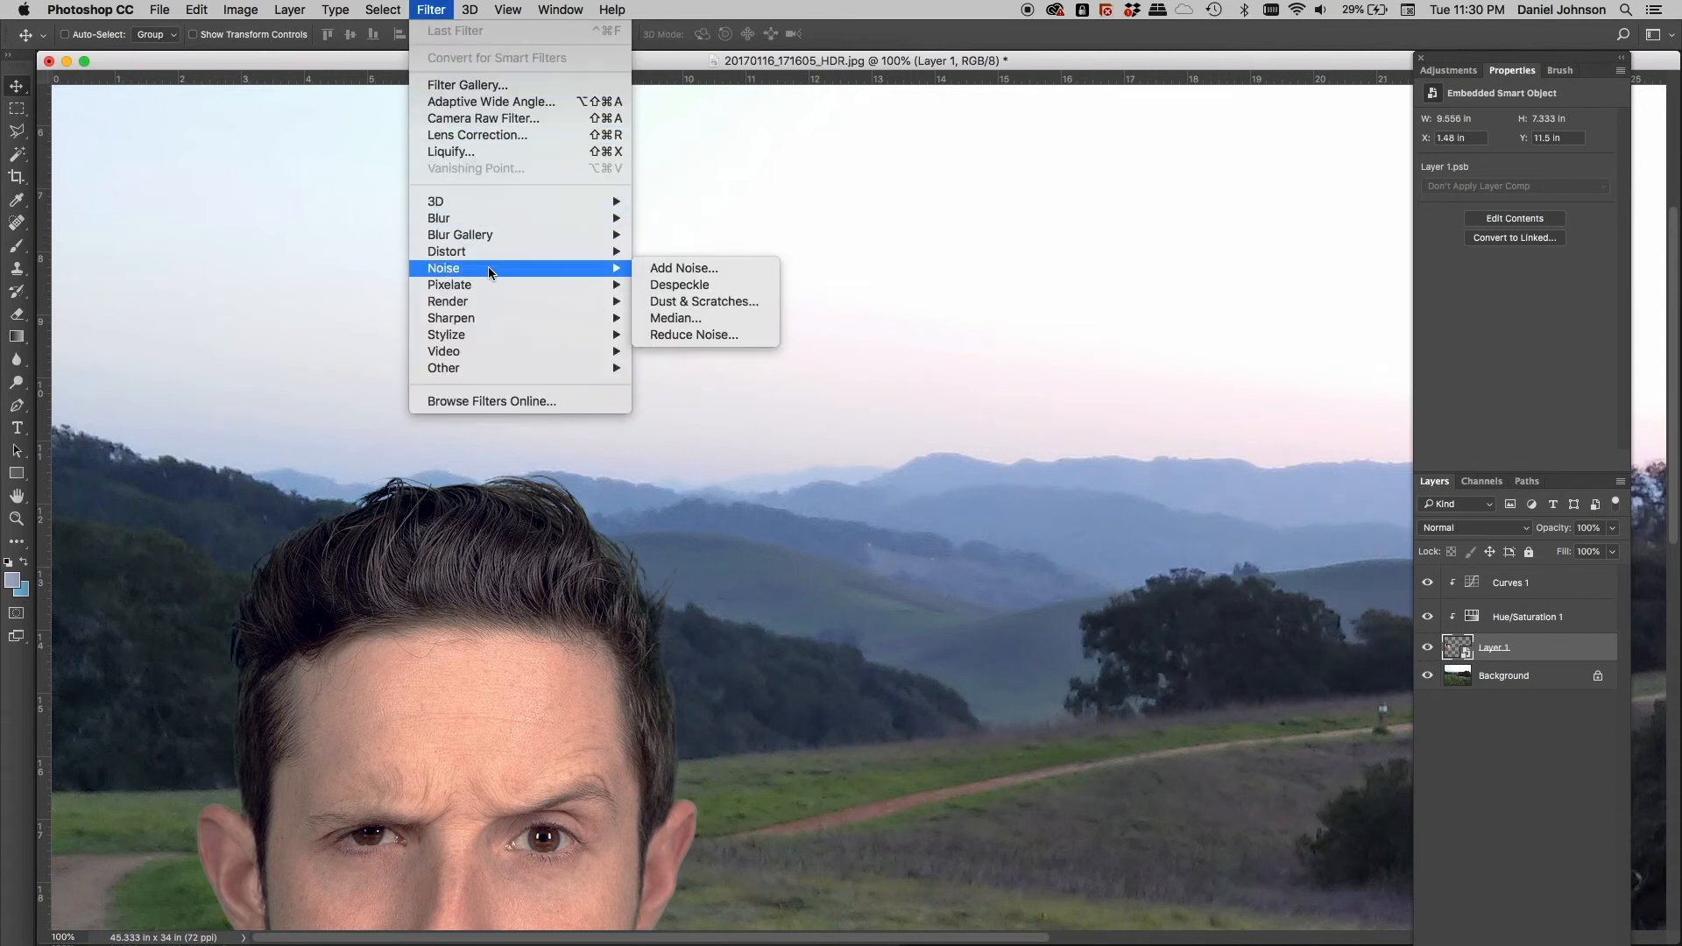
click(698, 272)
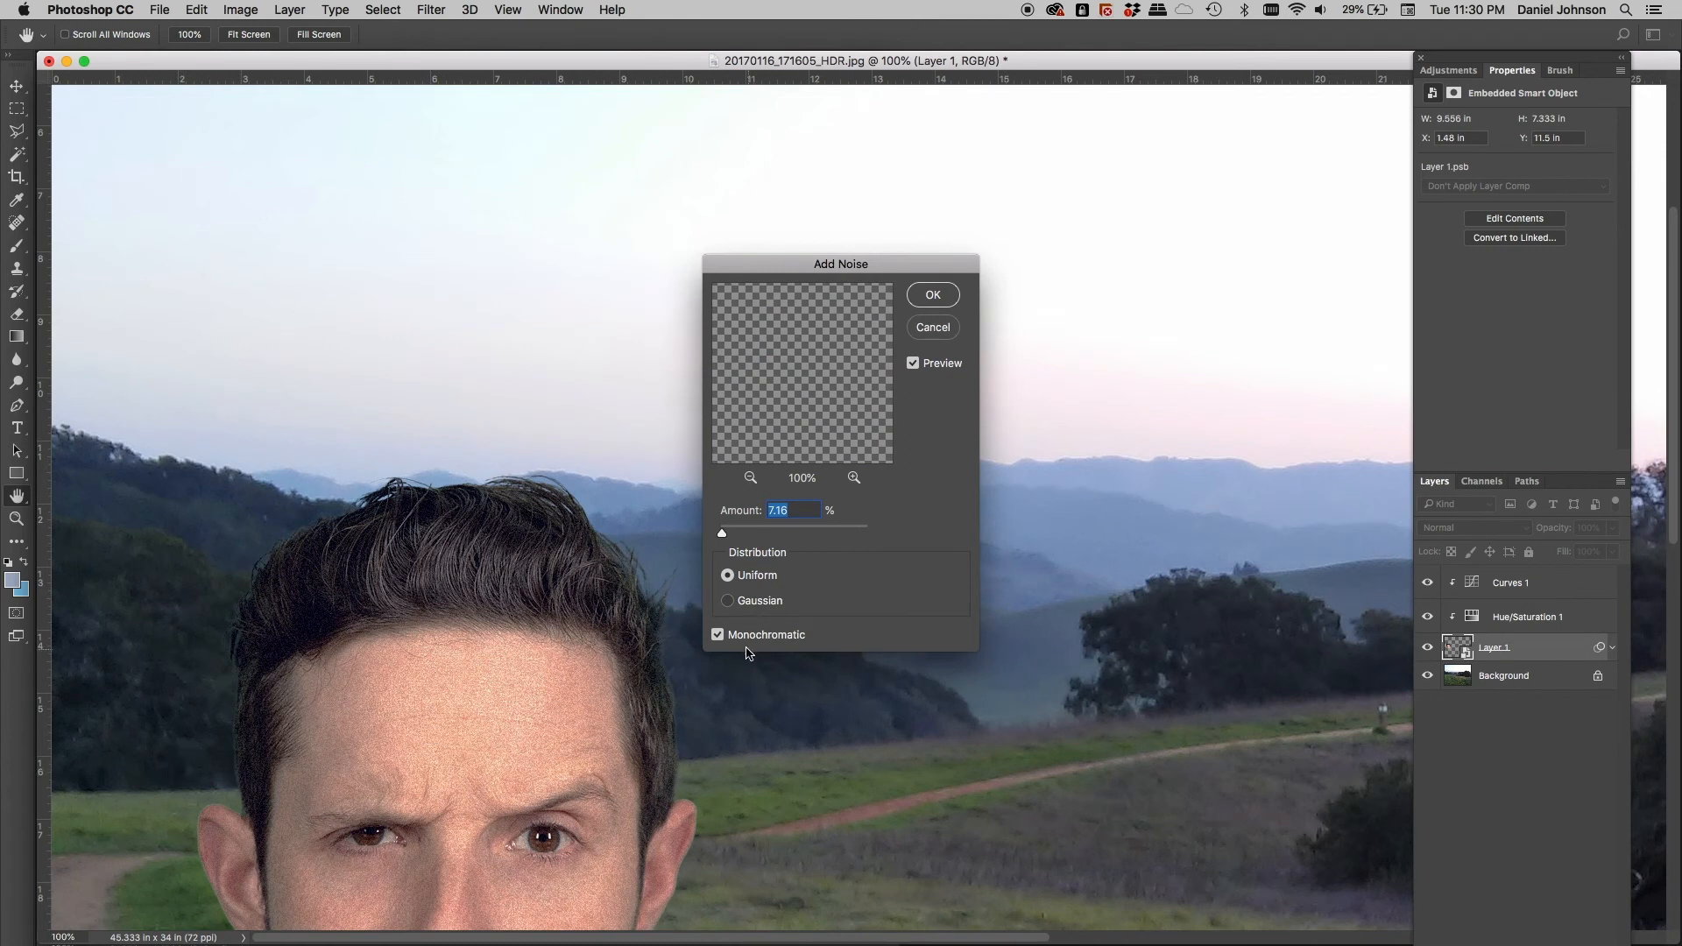
click(719, 634)
click(584, 624)
drag(822, 403, 856, 391)
click(827, 410)
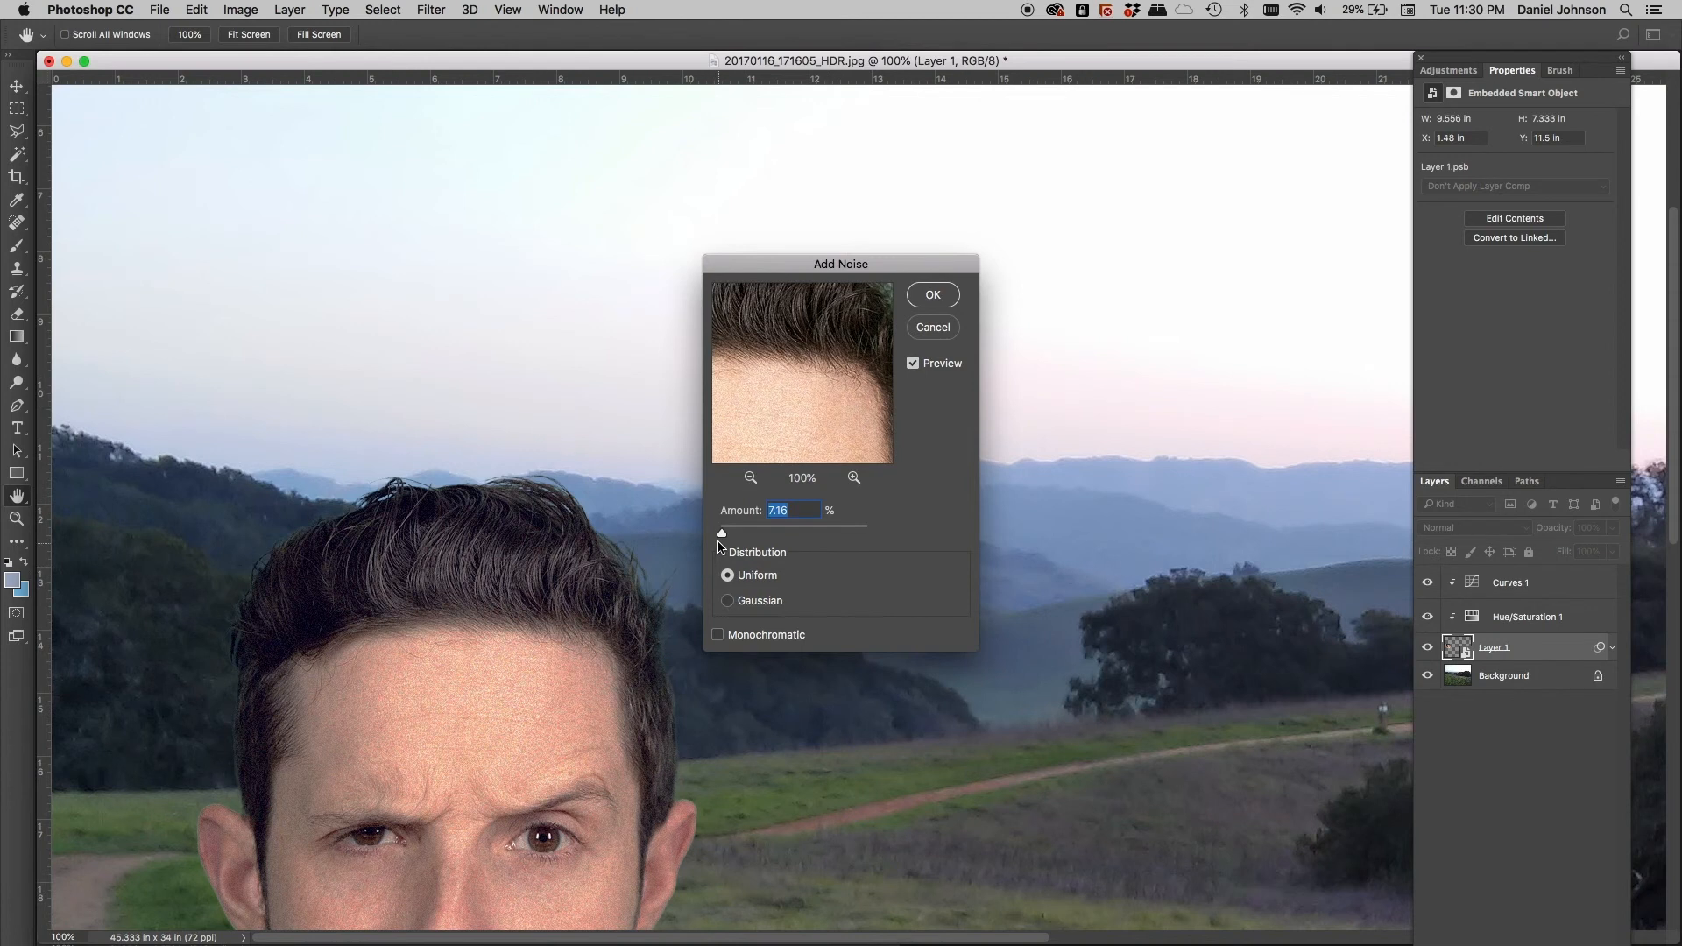
drag(723, 536, 724, 536)
Apply the Add Noise filter, then add a 0.6-pixel Gaussian Blur smart filter to the head layer
click(933, 295)
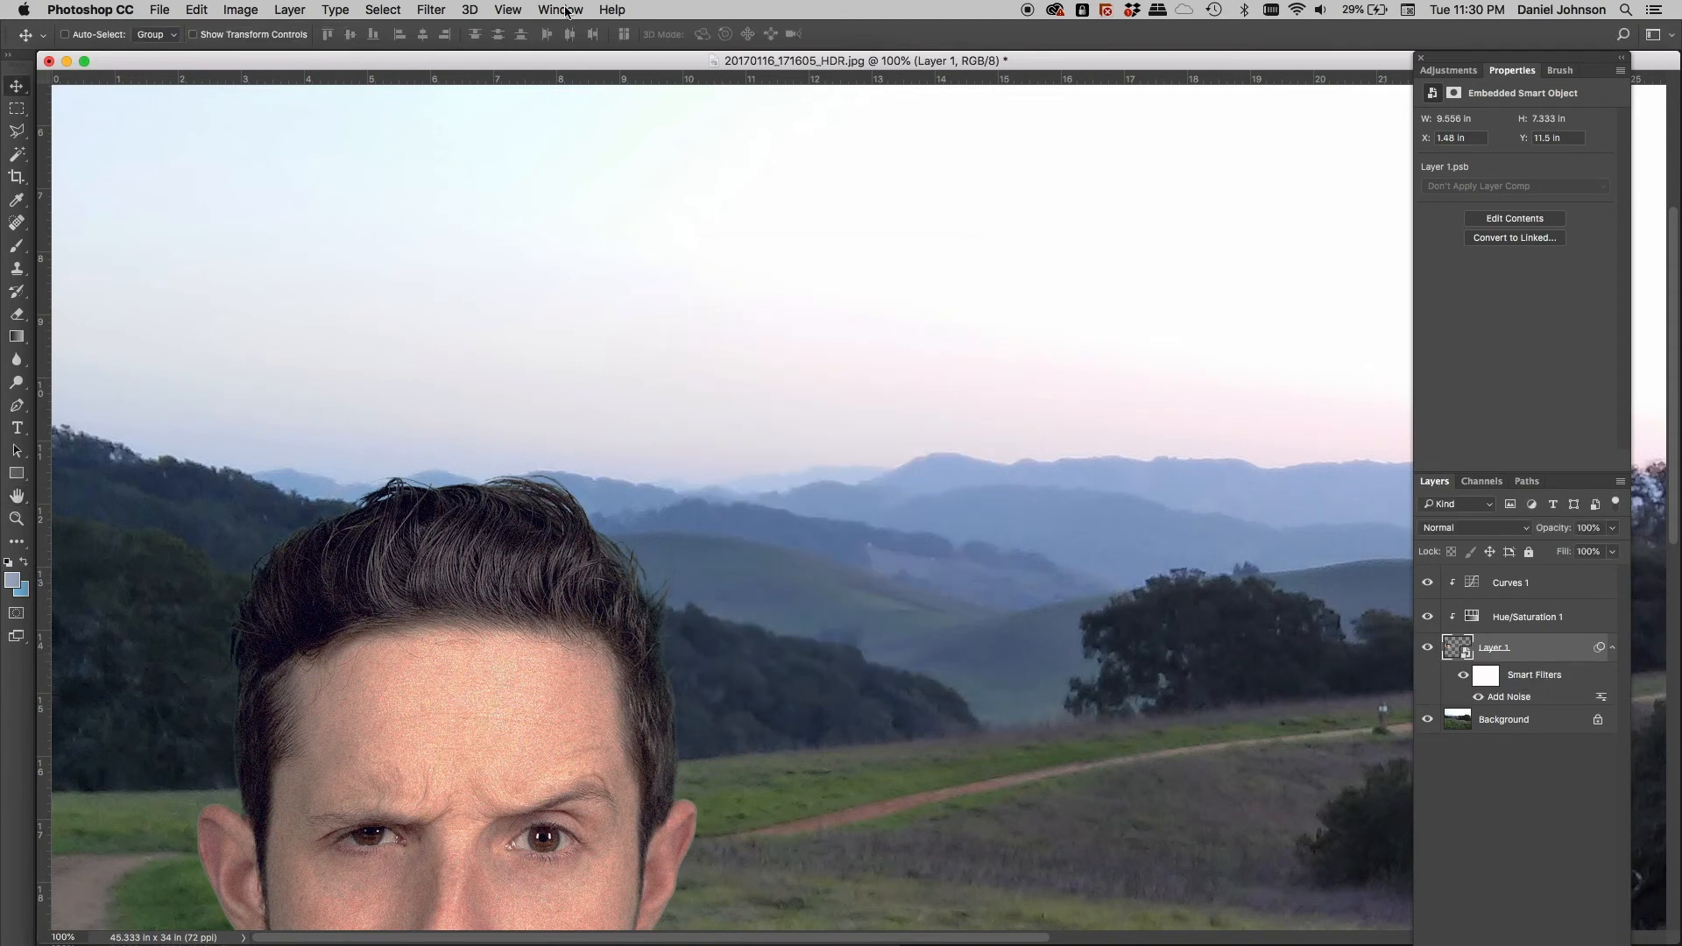
click(431, 11)
mouse_move(526, 218)
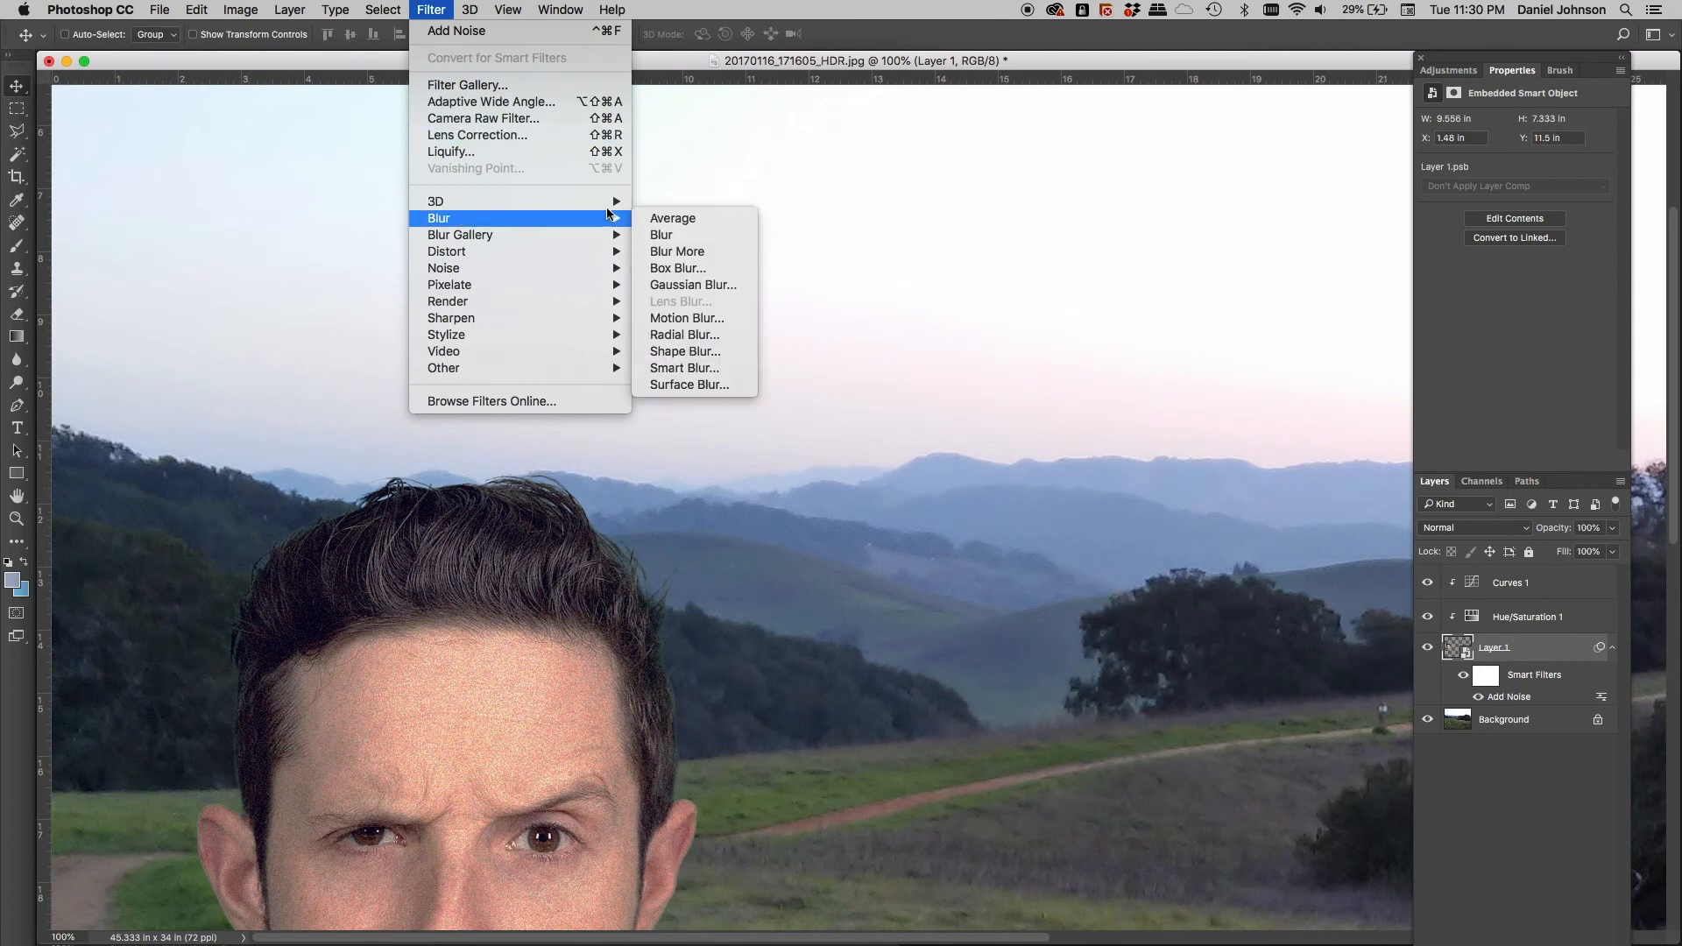
click(701, 285)
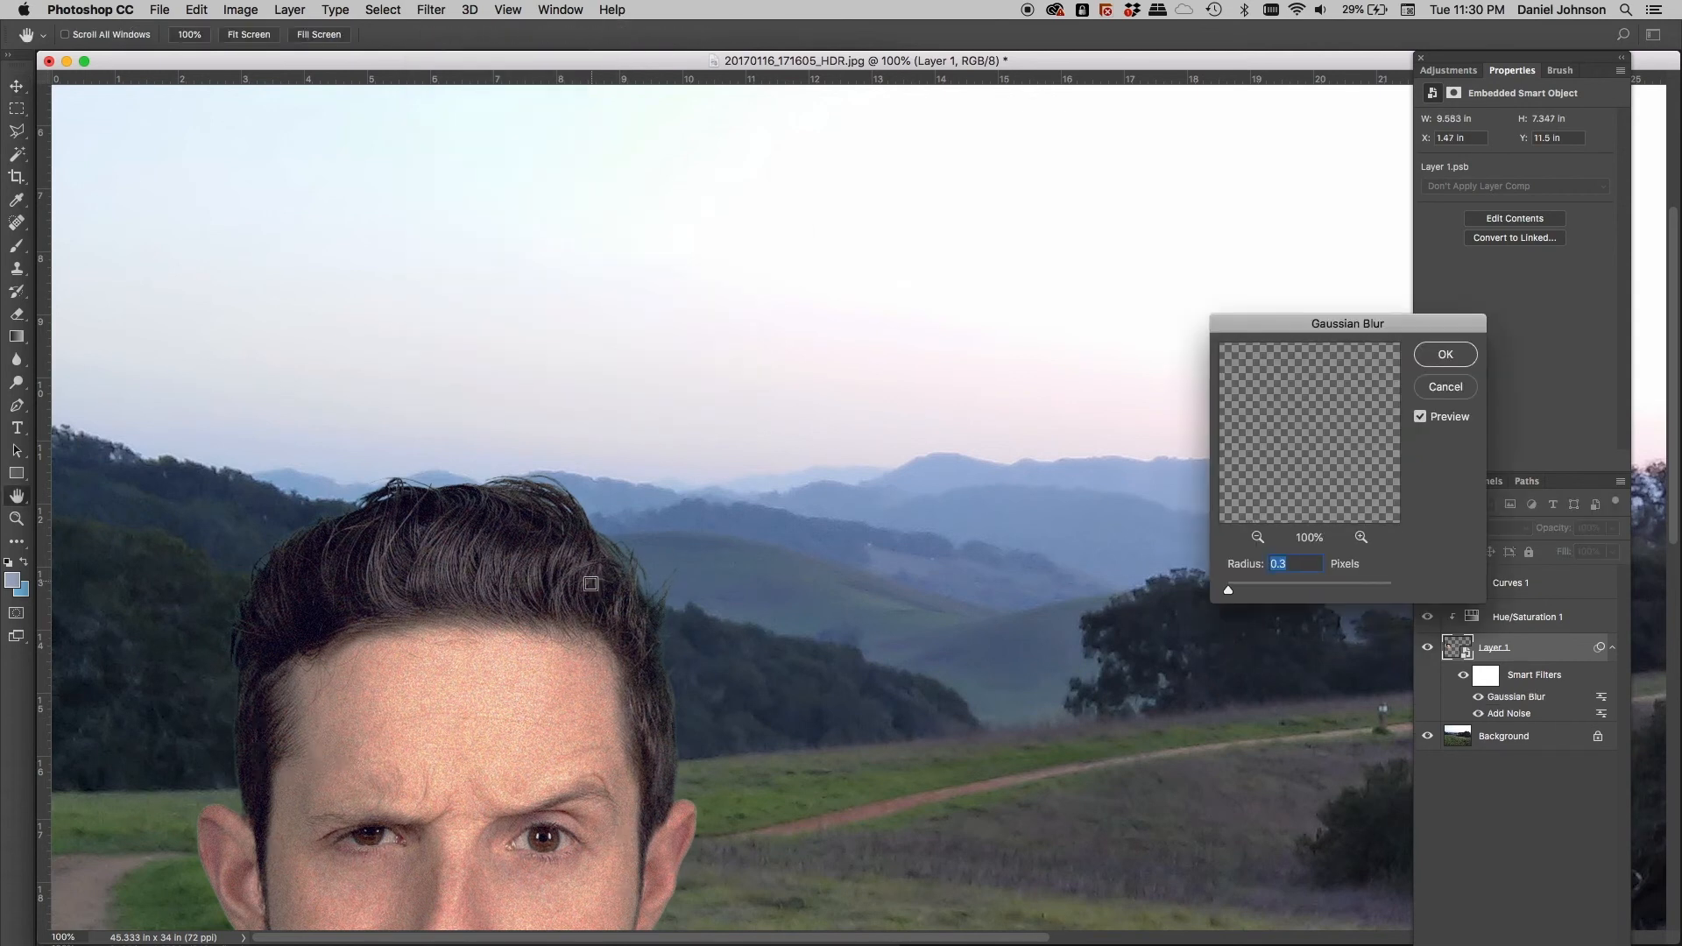
click(249, 760)
drag(1347, 461, 1307, 474)
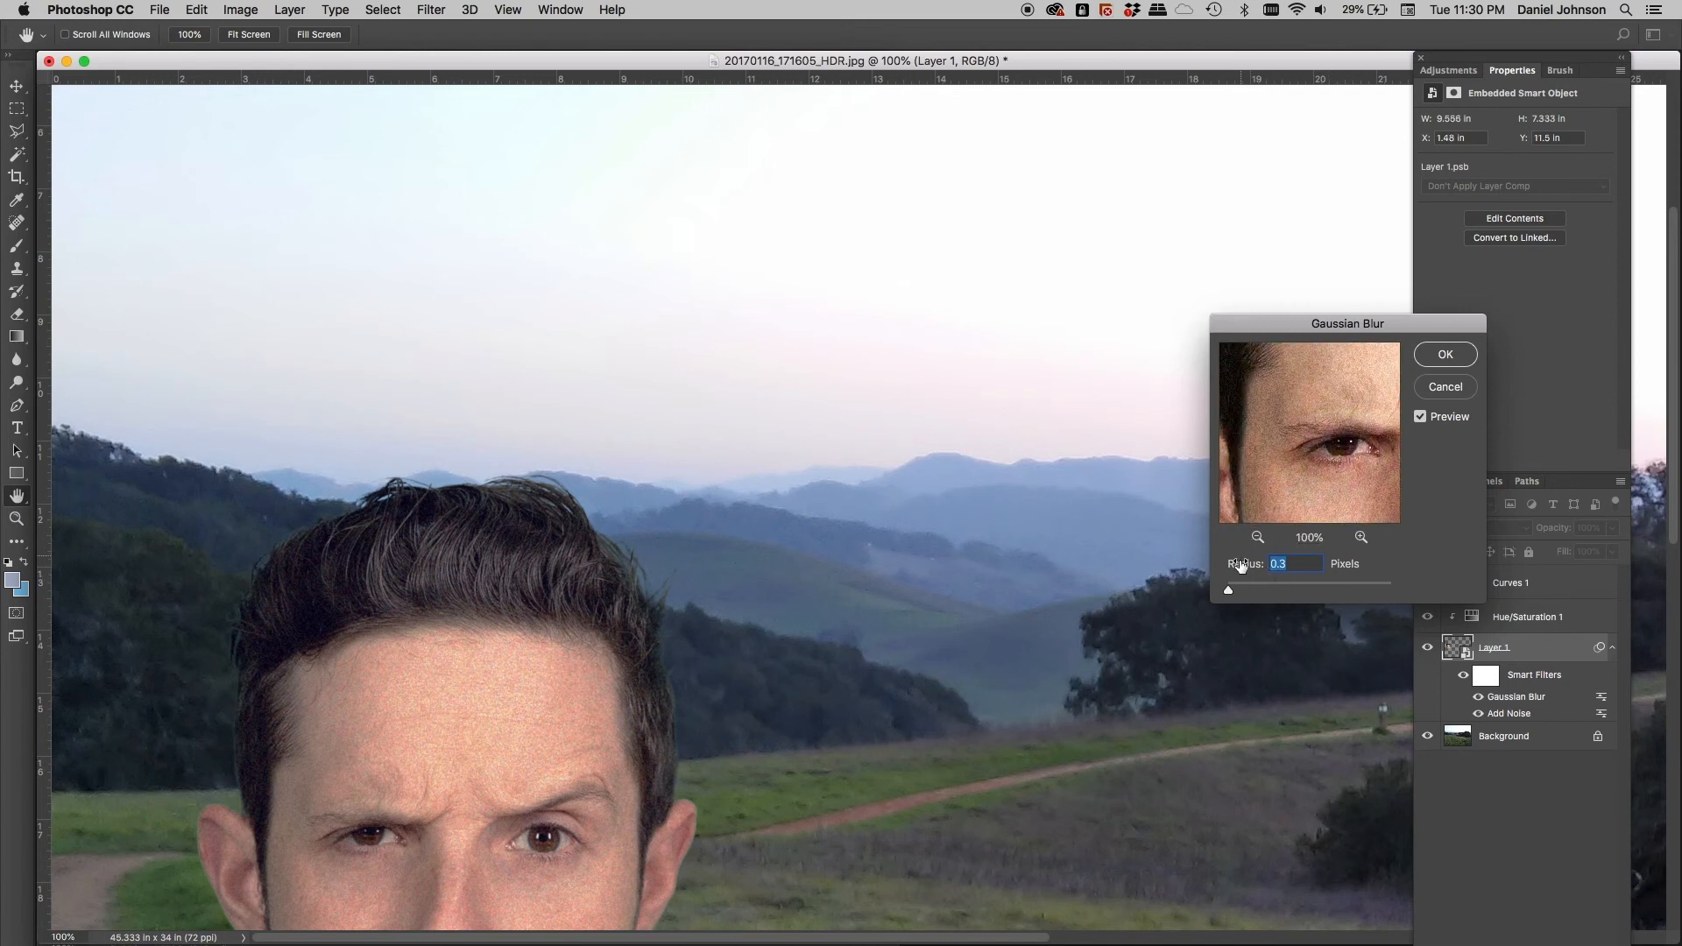
drag(1230, 594, 1234, 594)
drag(1233, 596, 1232, 594)
click(1426, 359)
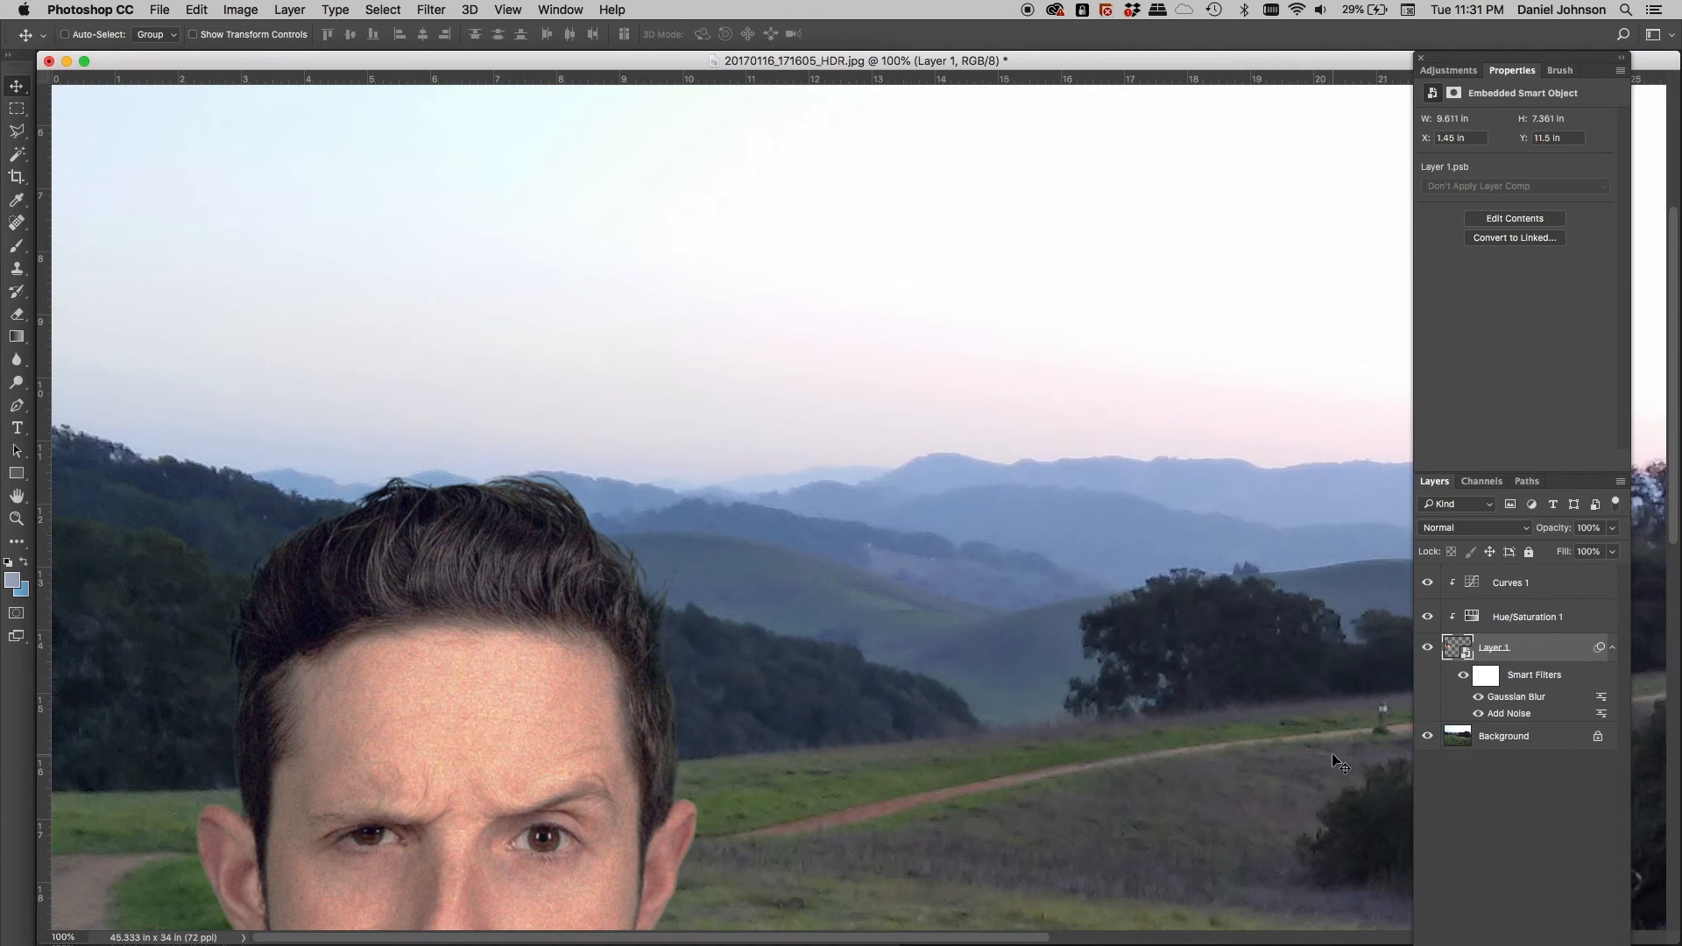
Lower the head layer's Add Noise smart filter amount from 7.16% down to 4.80%
double_click(1509, 714)
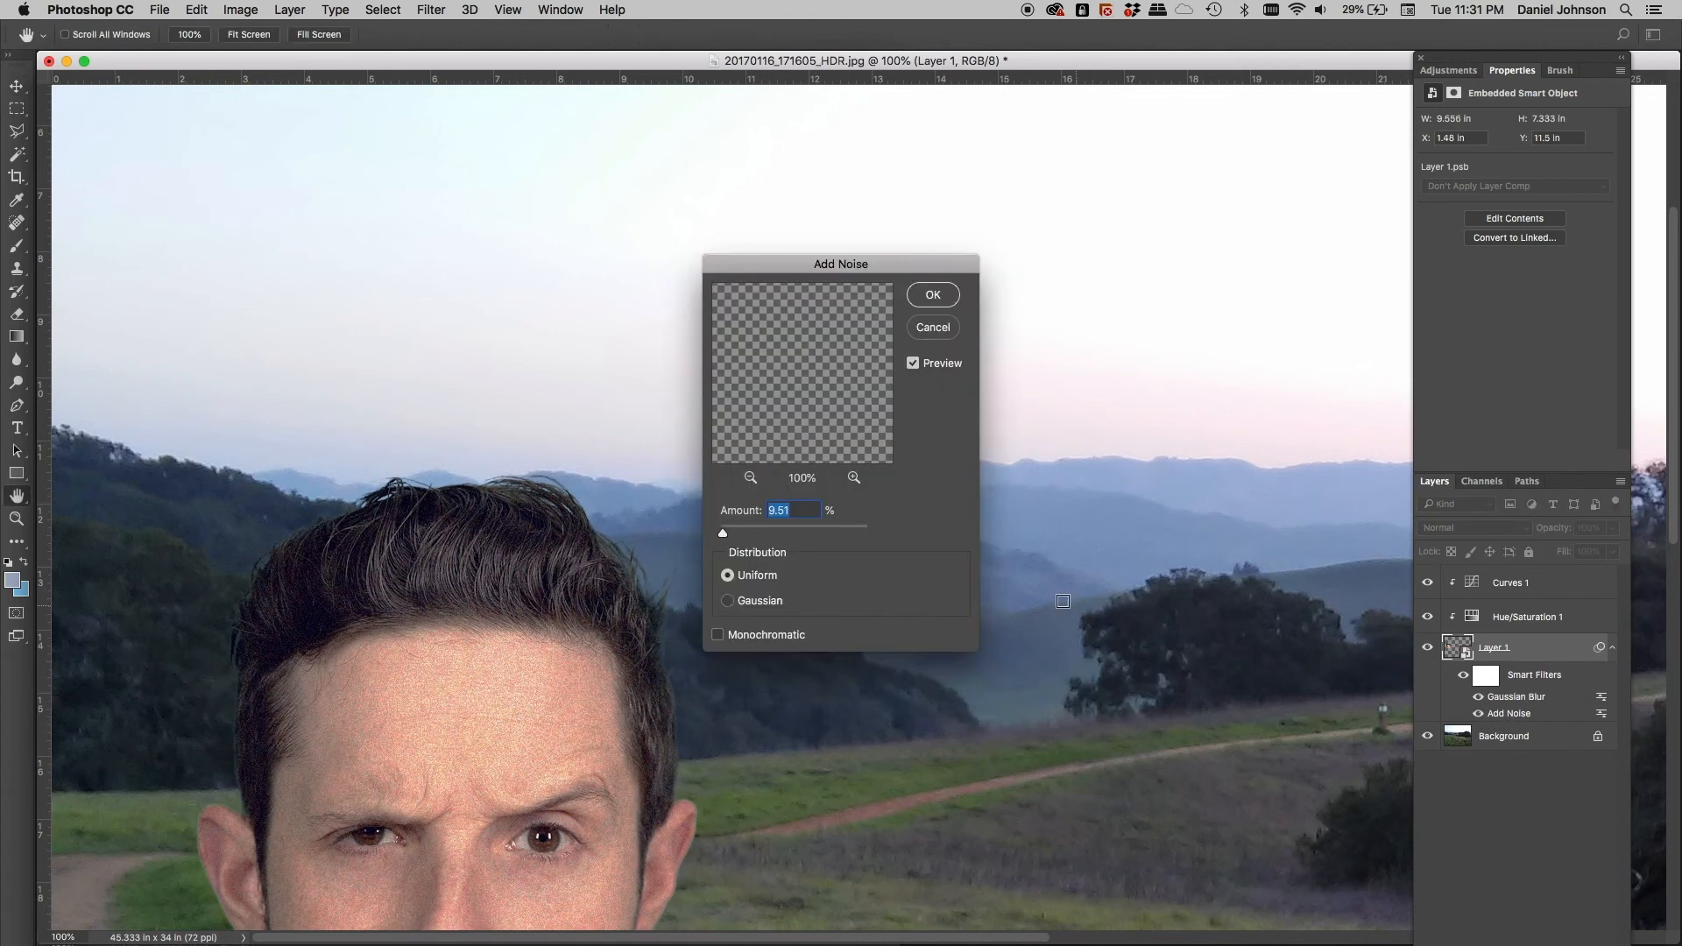
drag(720, 526, 722, 533)
drag(723, 533, 722, 534)
click(933, 294)
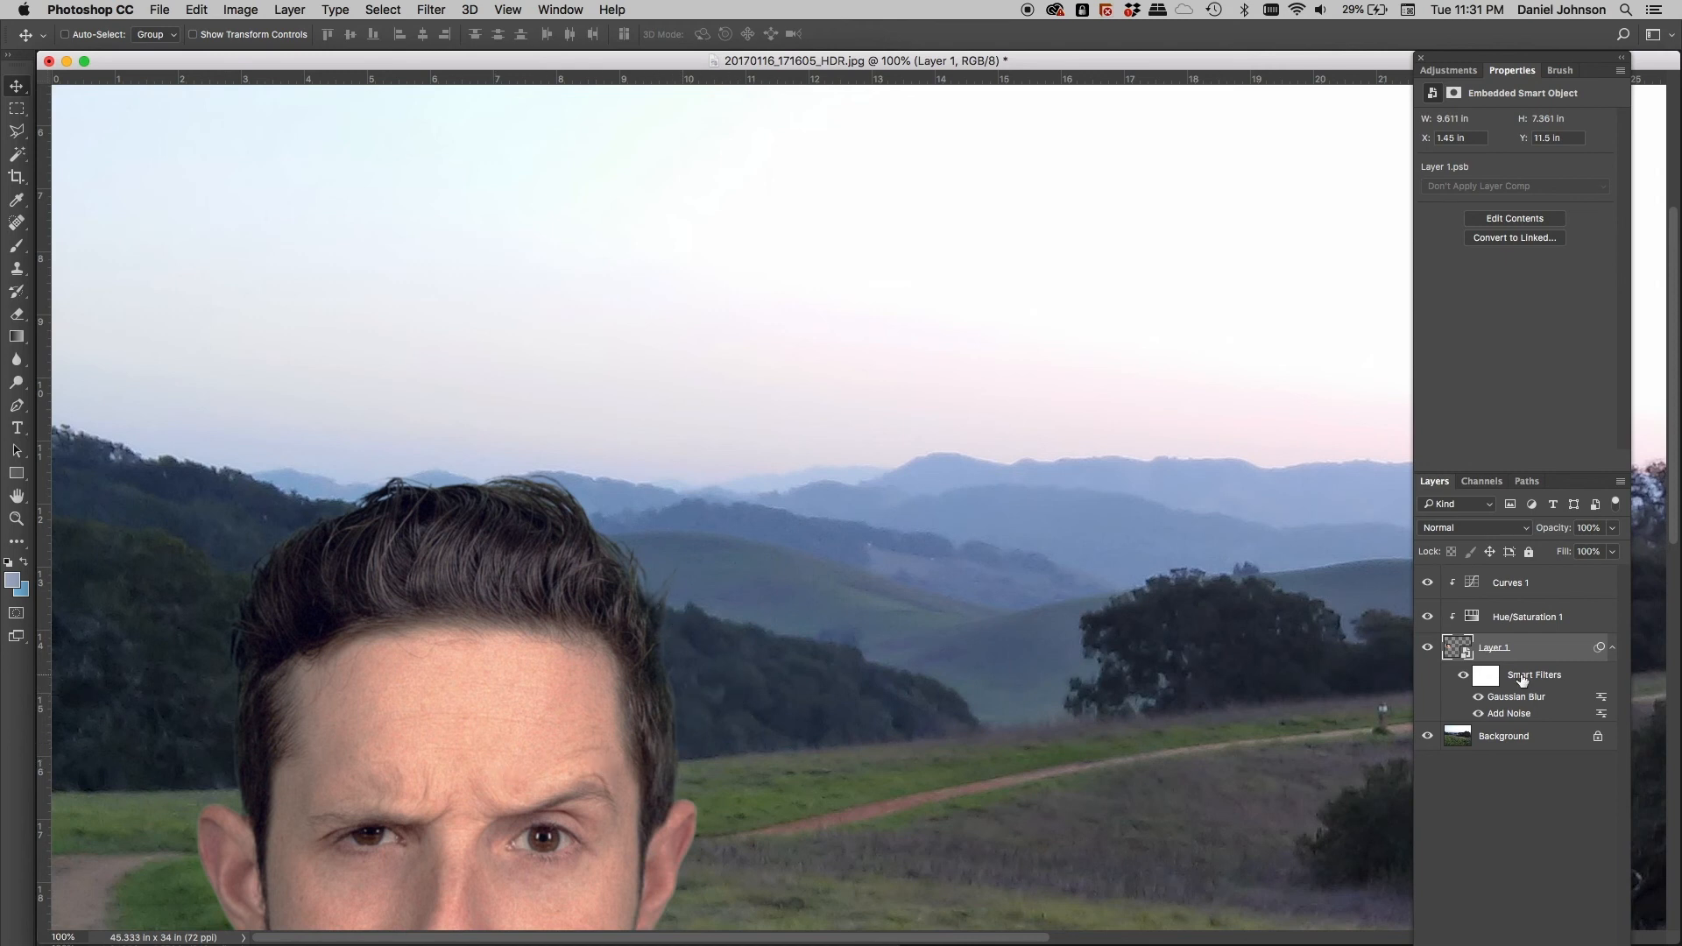
click(1462, 679)
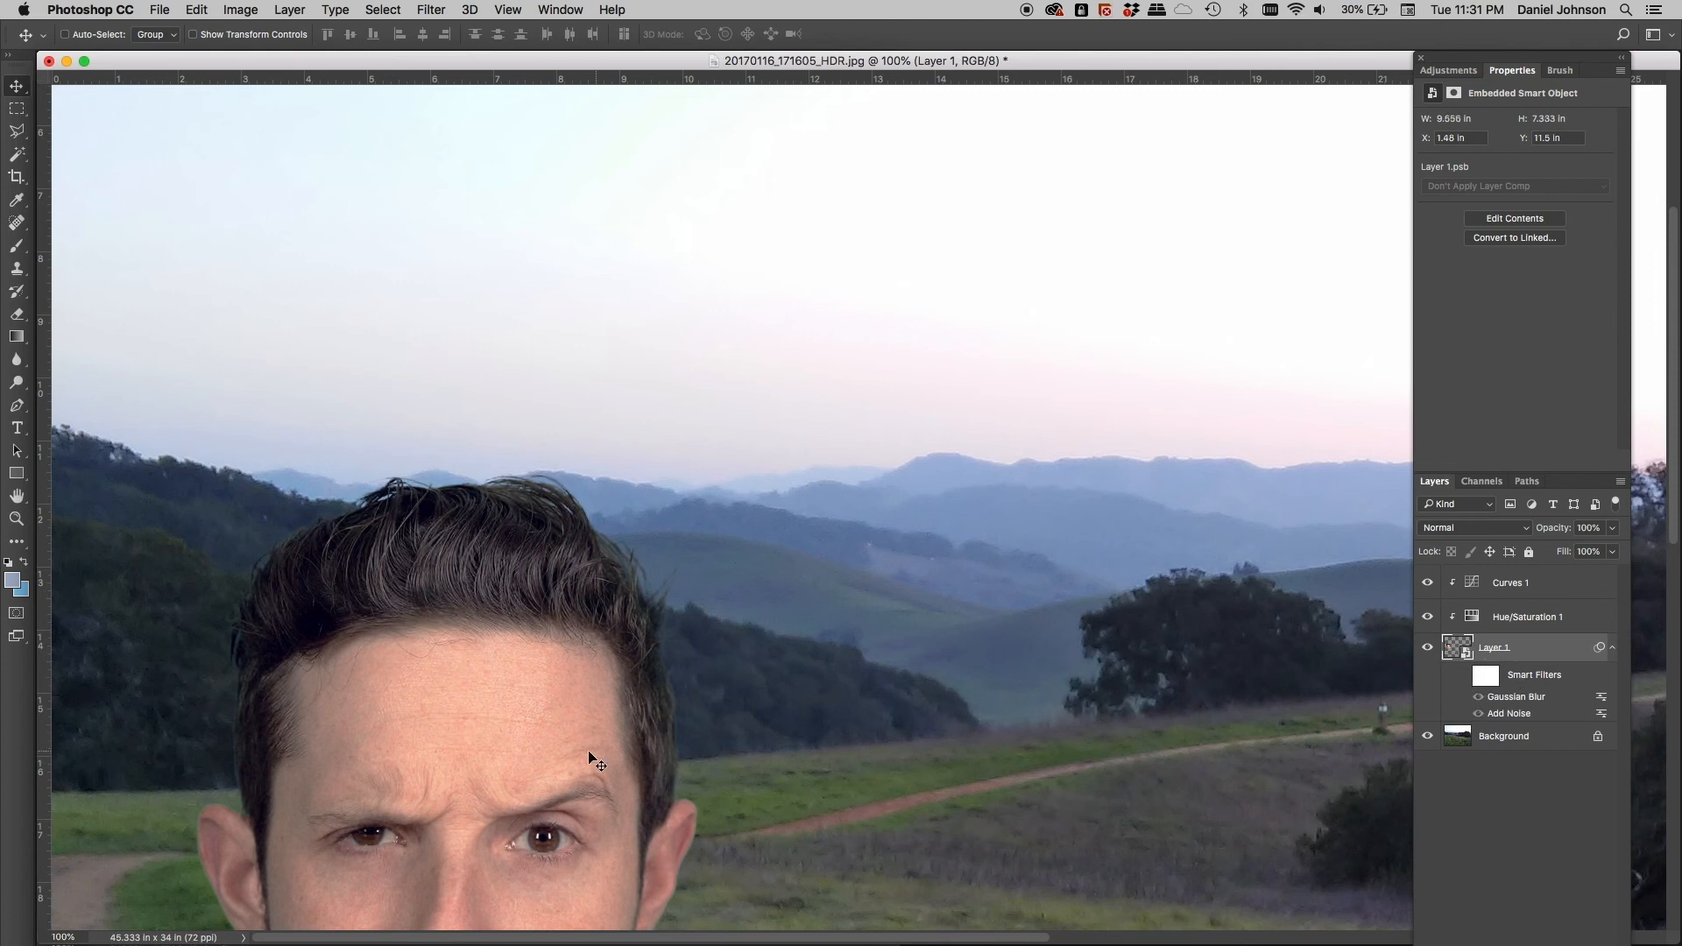
click(1463, 675)
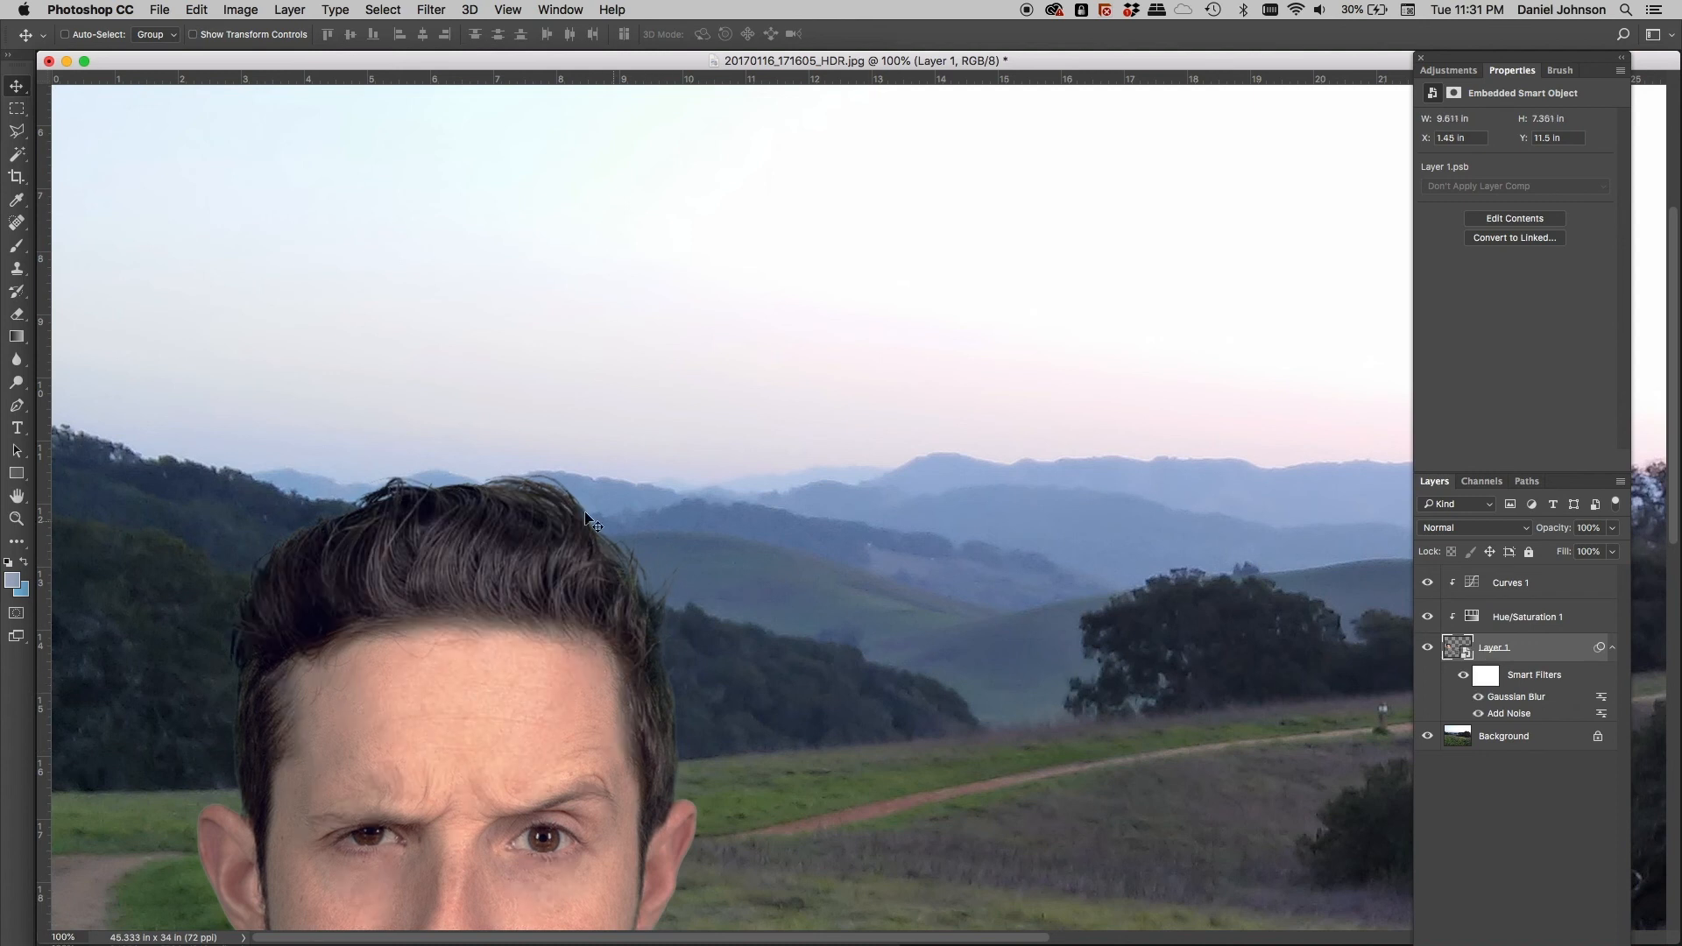